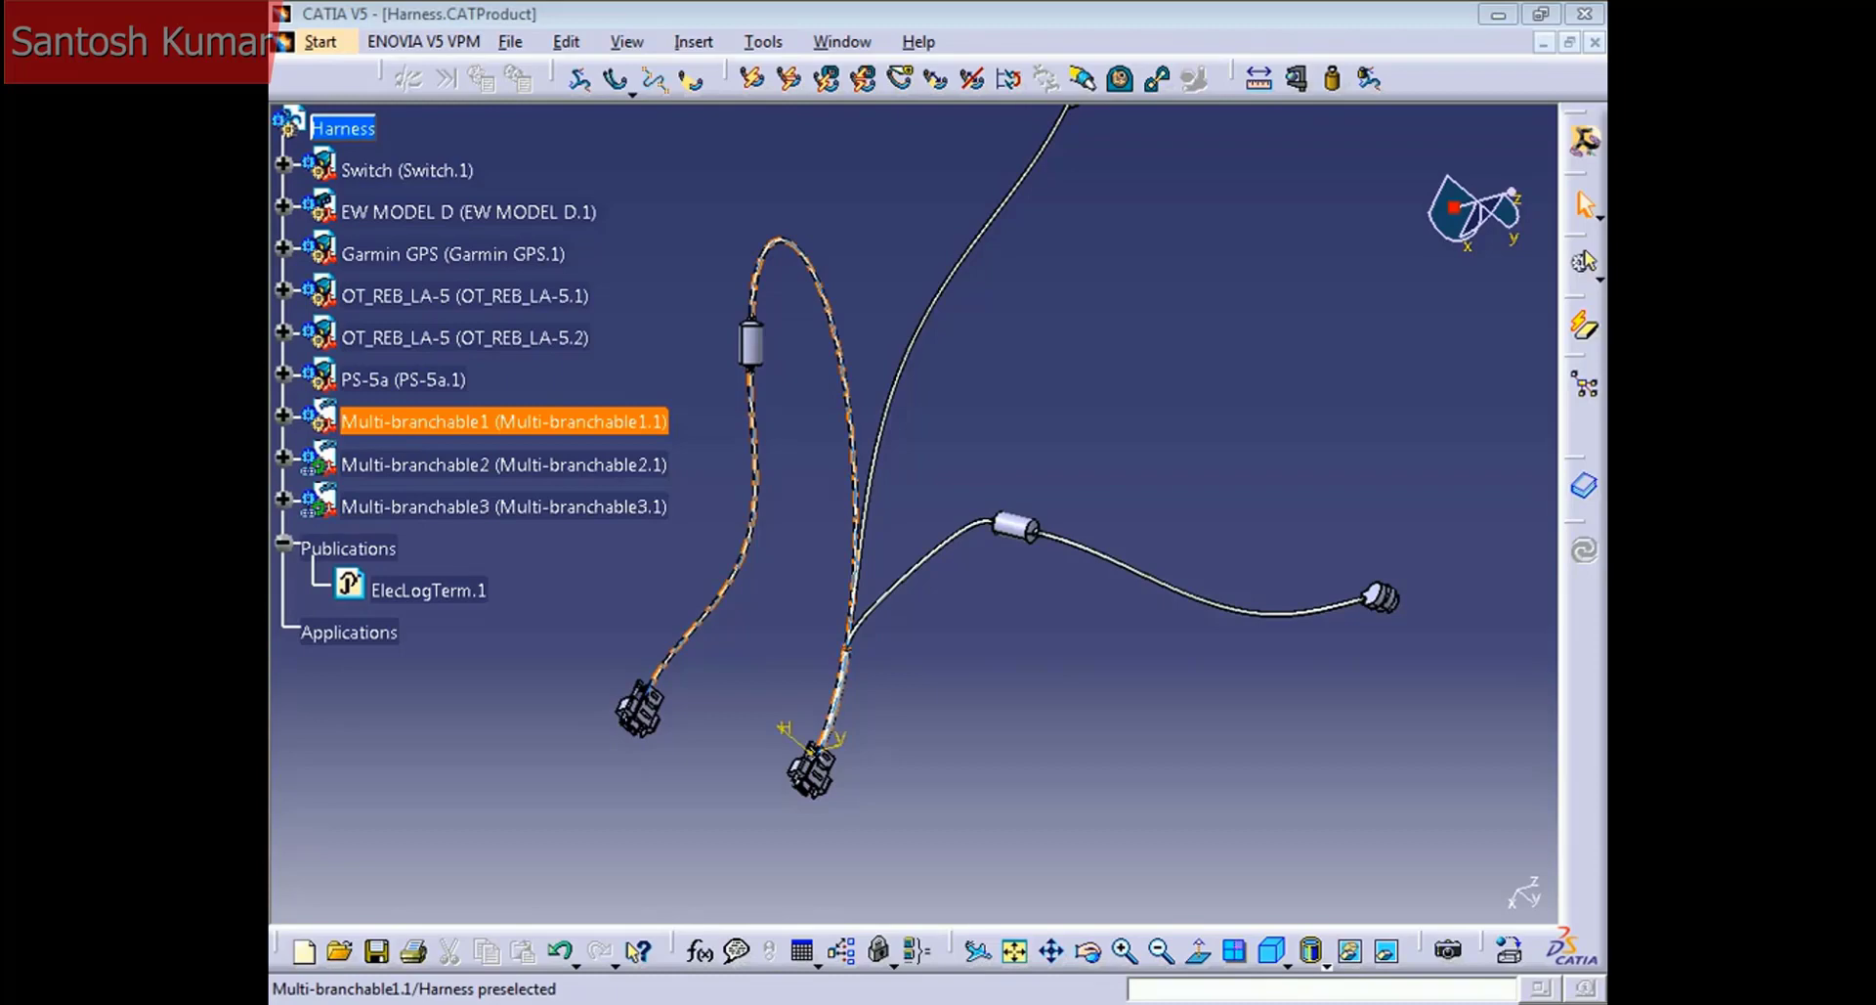
# Step: Orbit the harness view and select Multi-branchable1 in the specification tree
pyautogui.moveTo(1047, 562); pyautogui.dragTo(948, 578, button='middle')
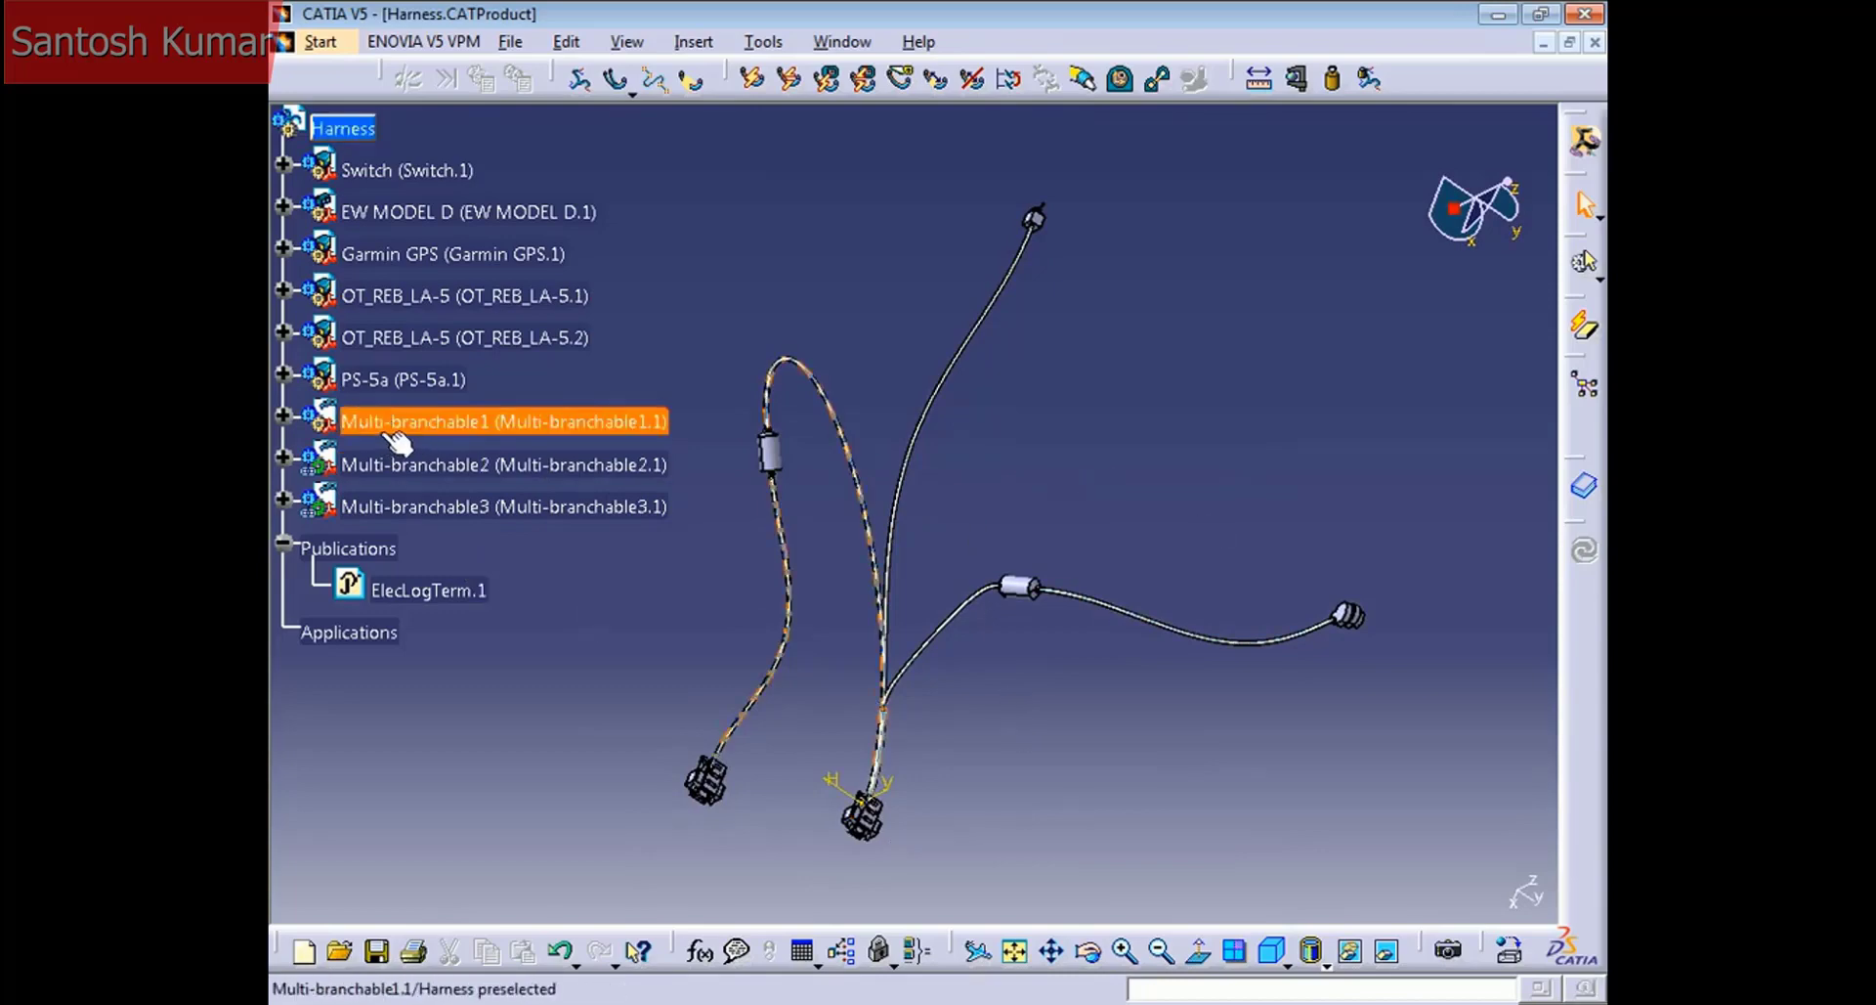
pyautogui.click(740, 749)
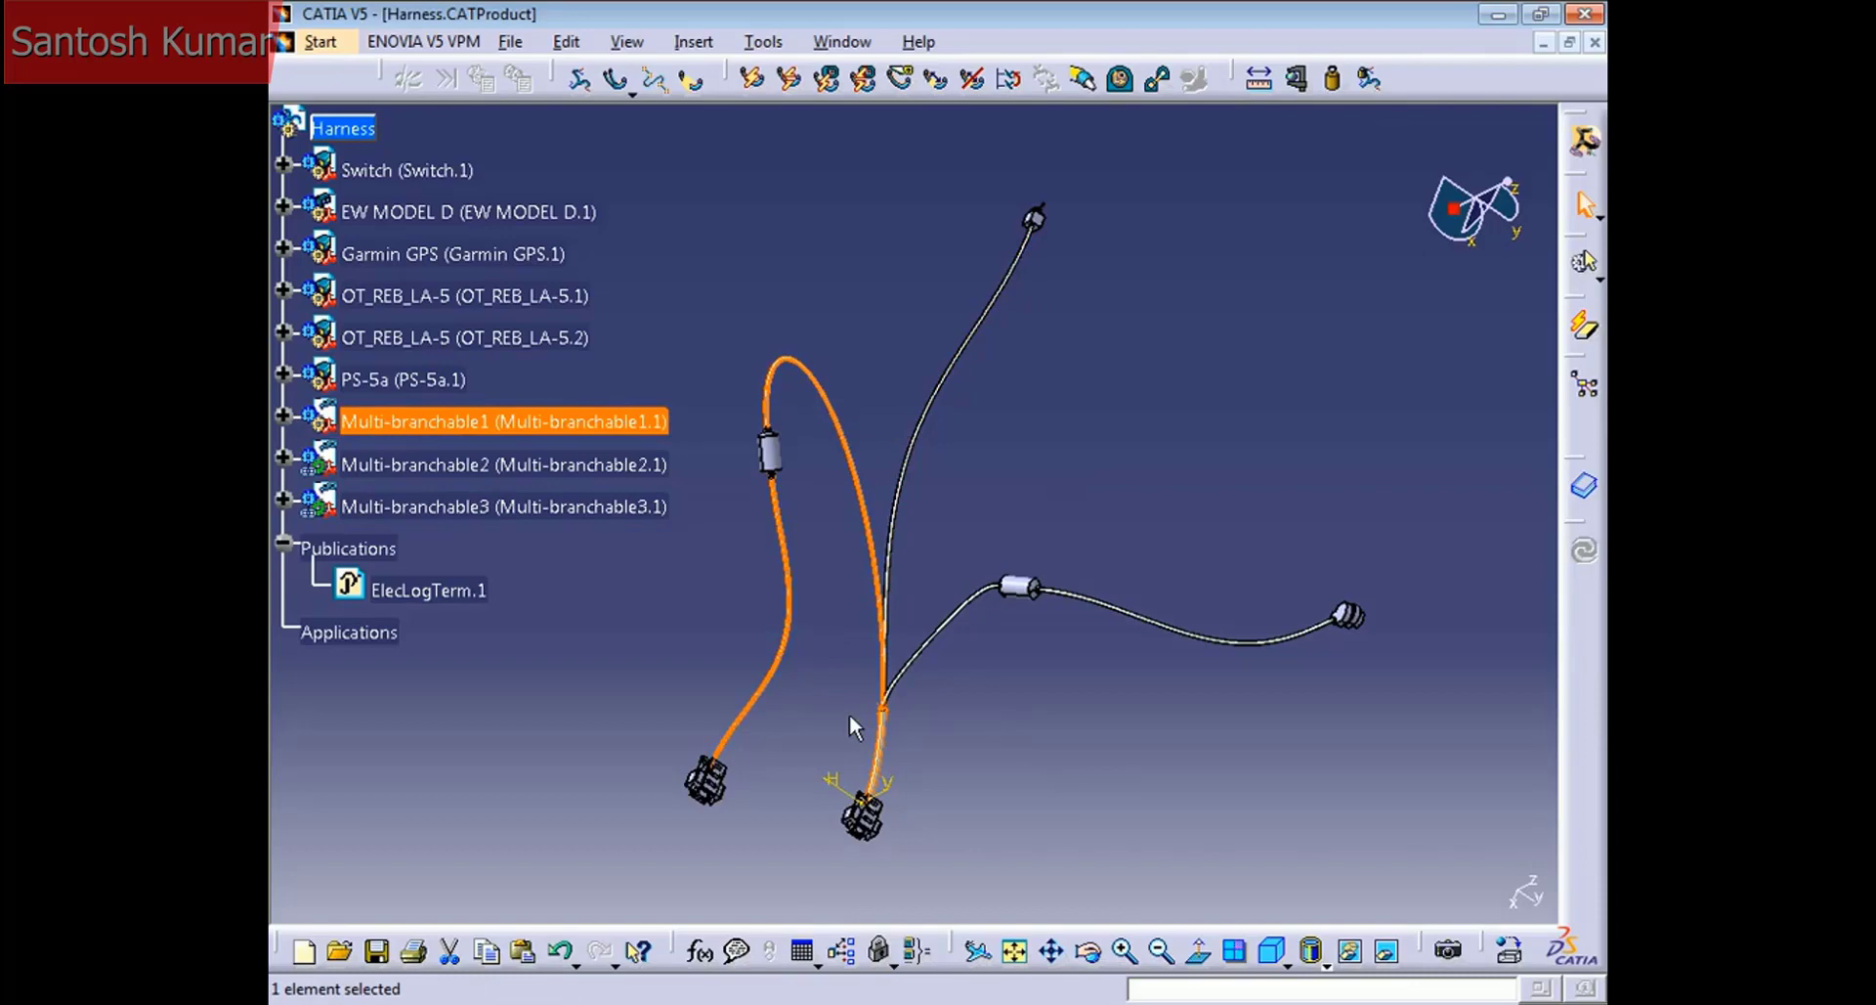
# Step: Expand Multi-branchable1, Branchable.1 and Branchable.2 to list their bundle segments
pyautogui.click(283, 417)
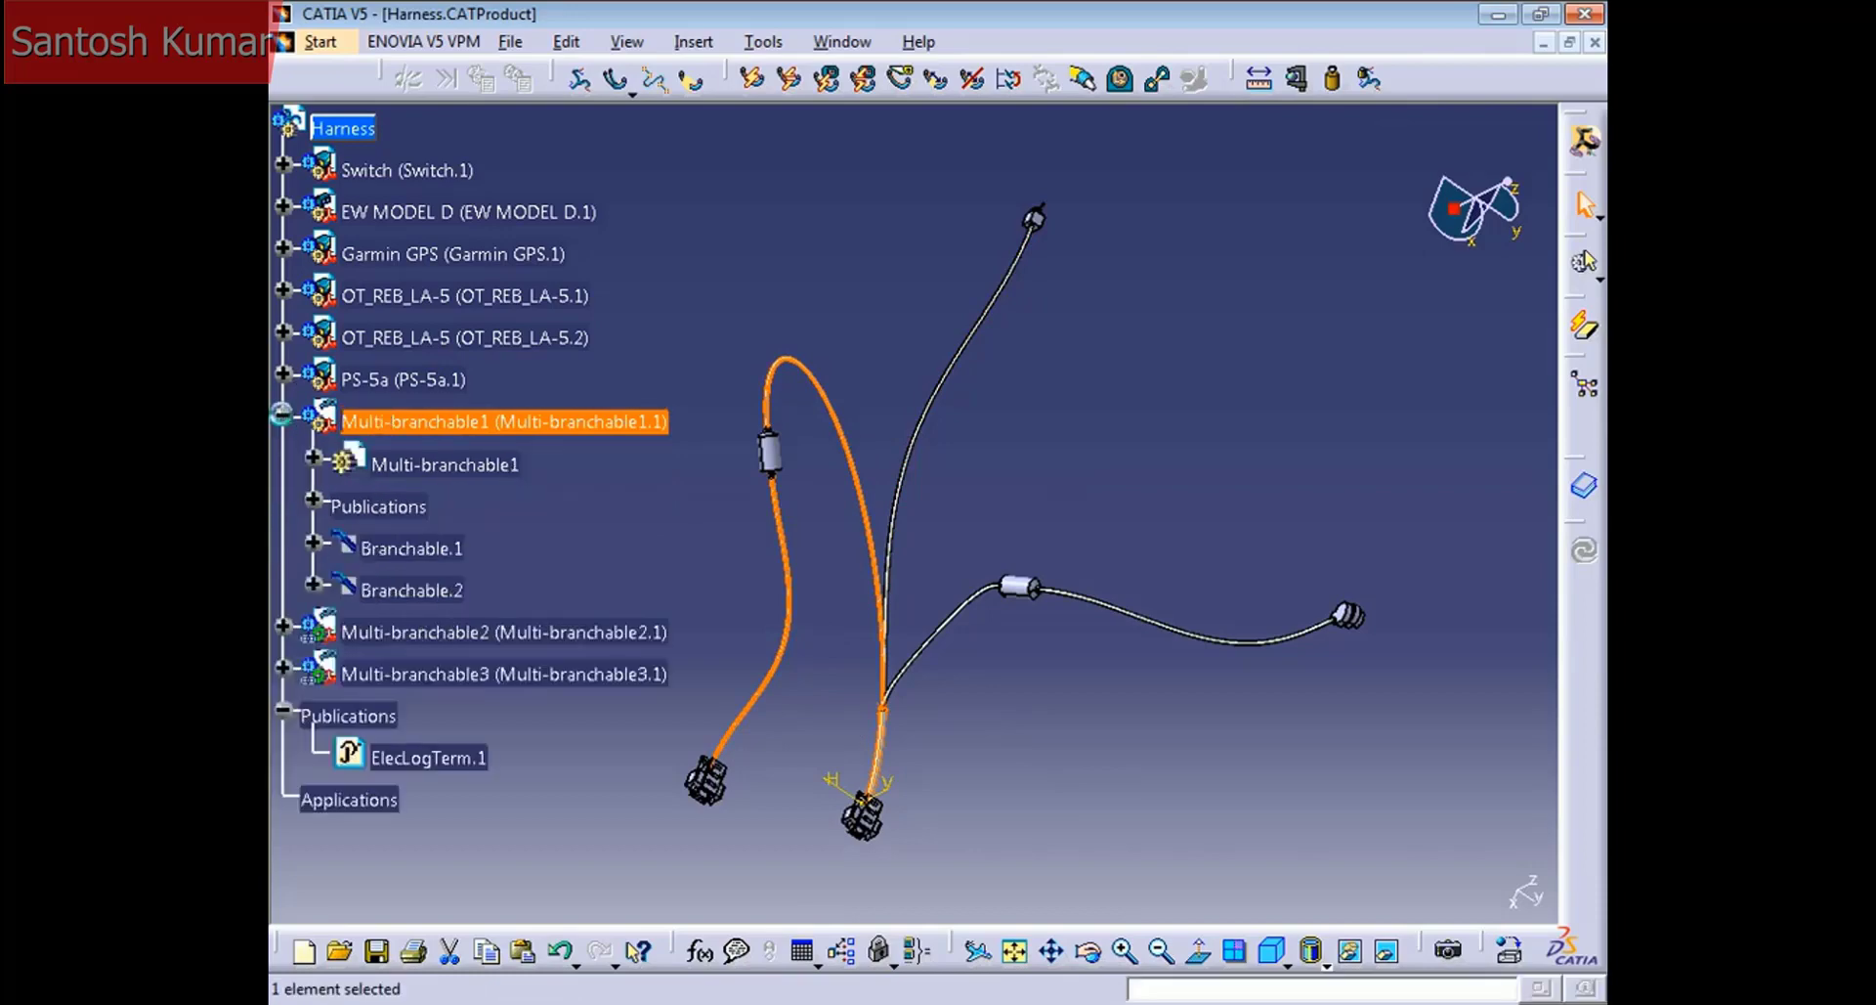
pyautogui.click(402, 554)
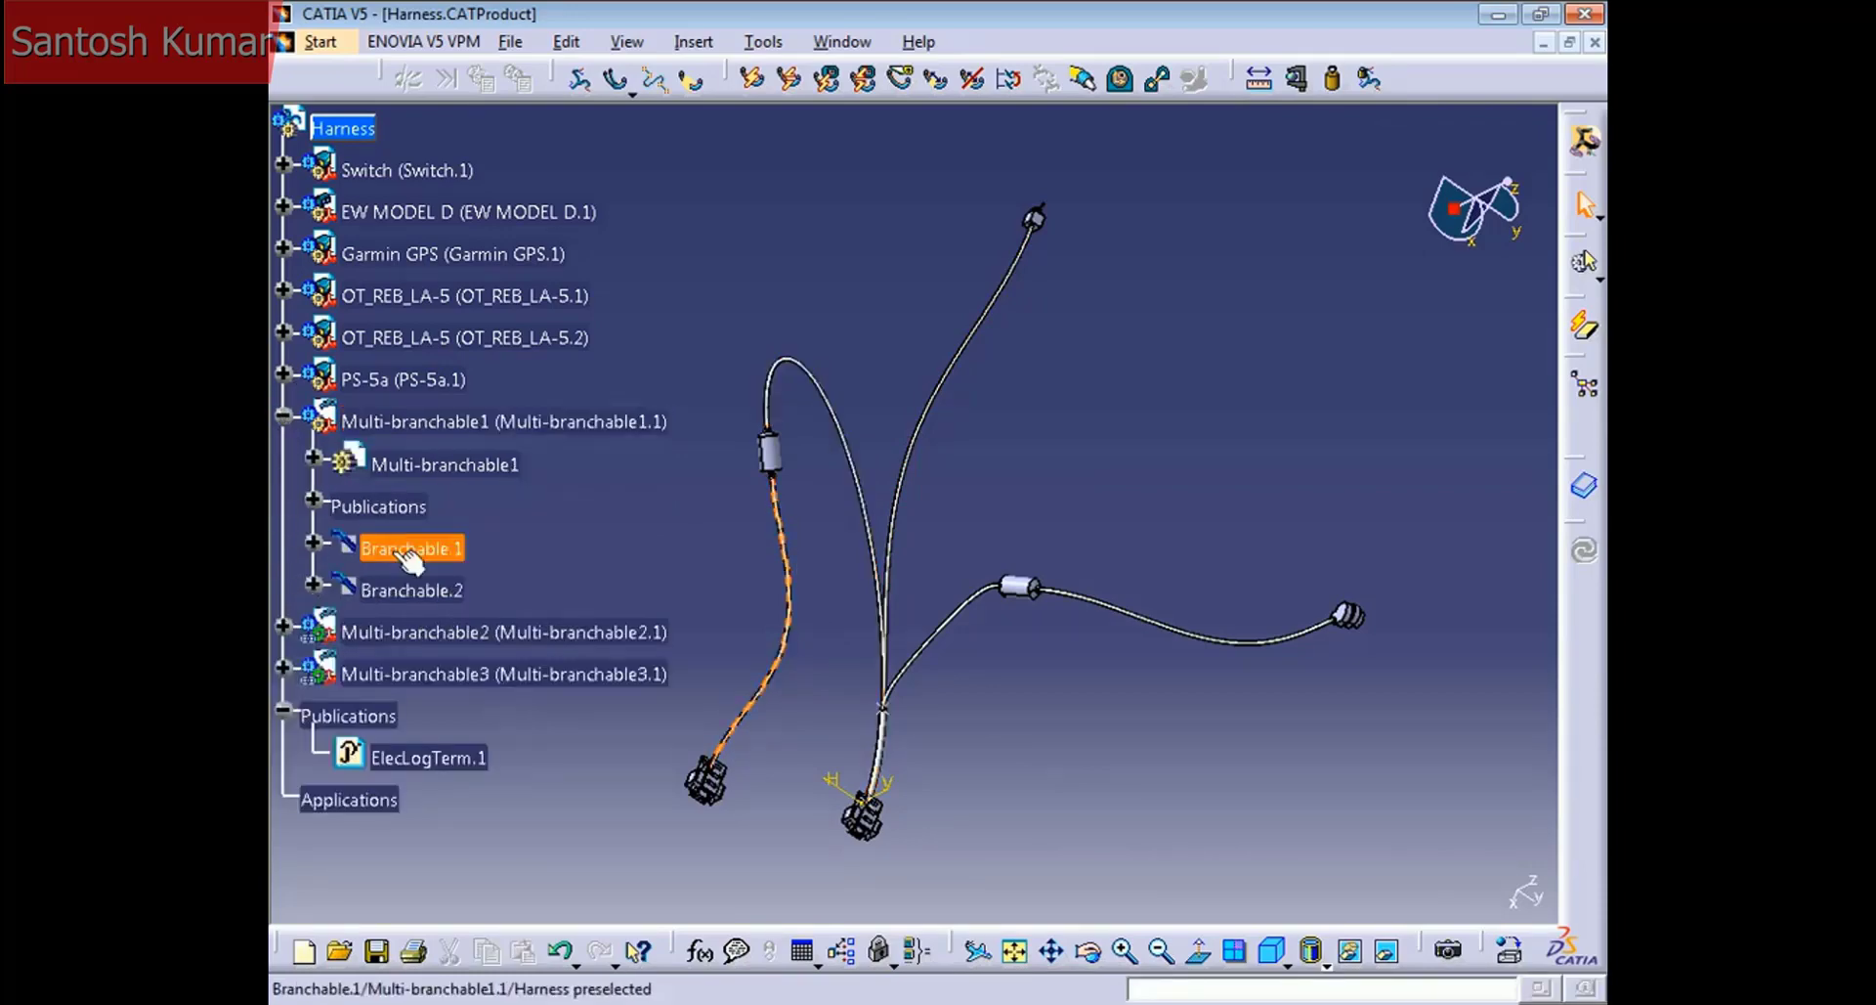
pyautogui.click(372, 590)
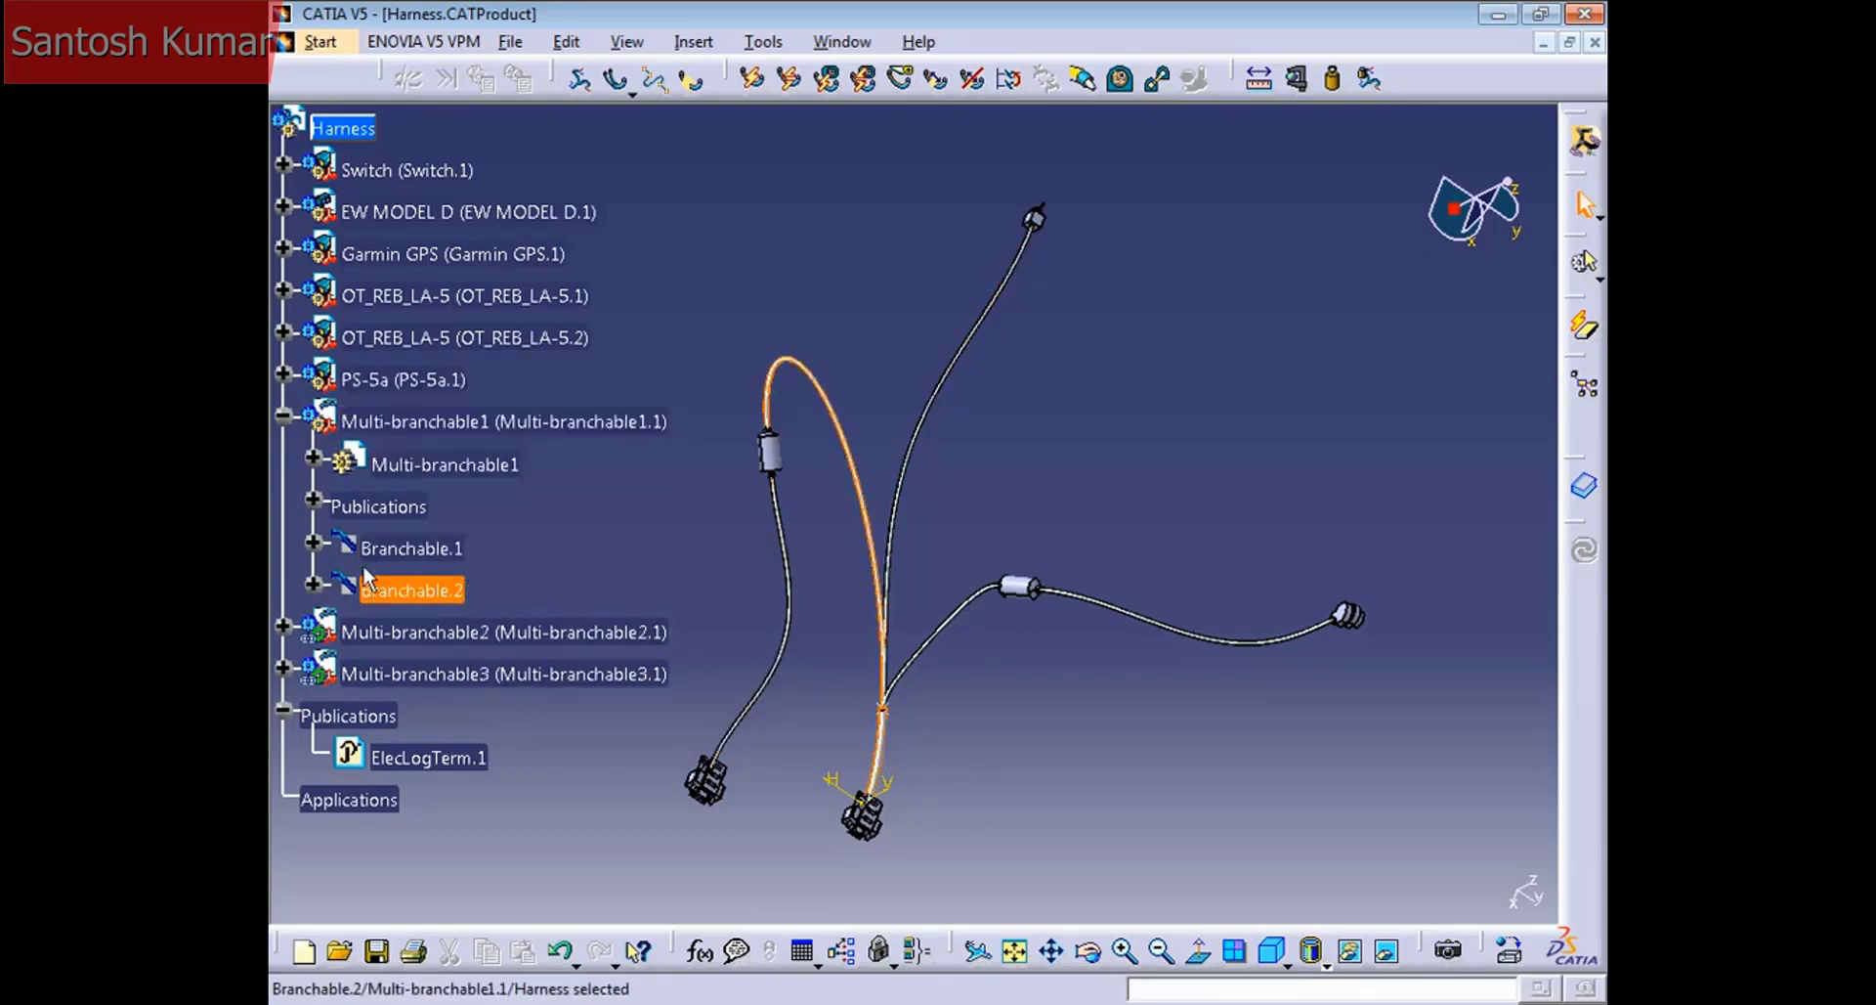
pyautogui.click(313, 584)
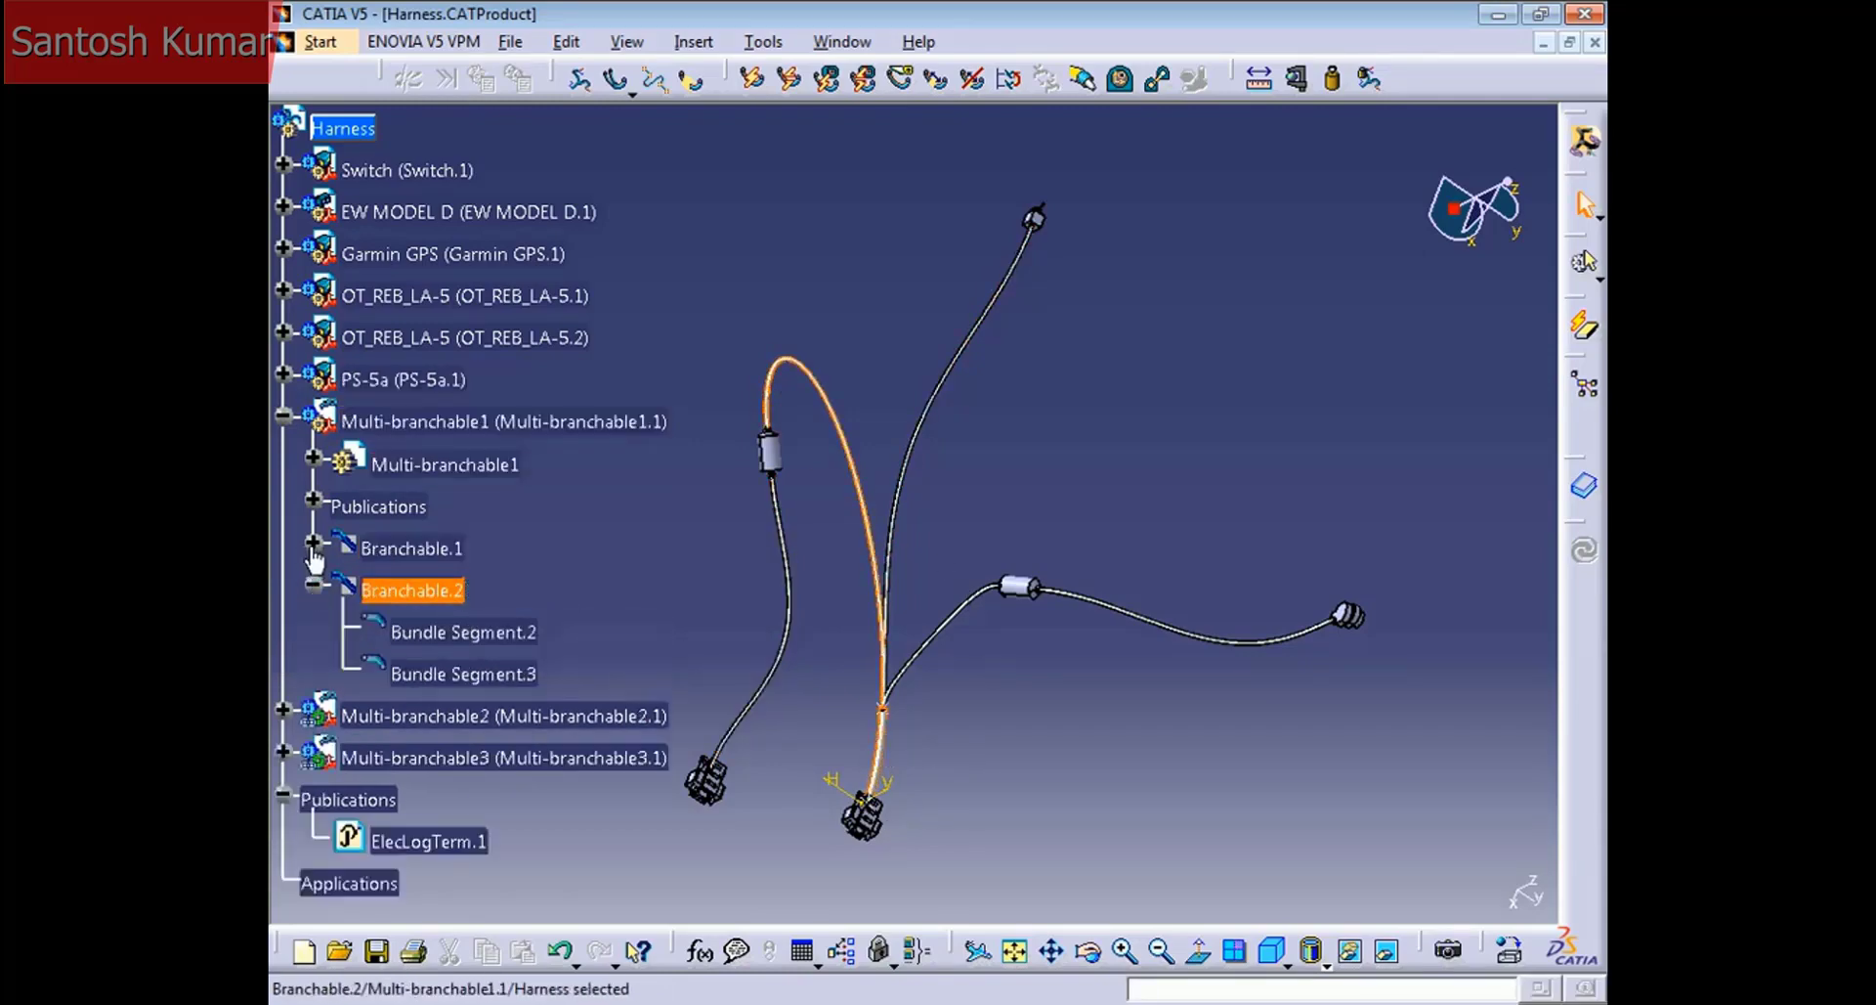
pyautogui.click(314, 544)
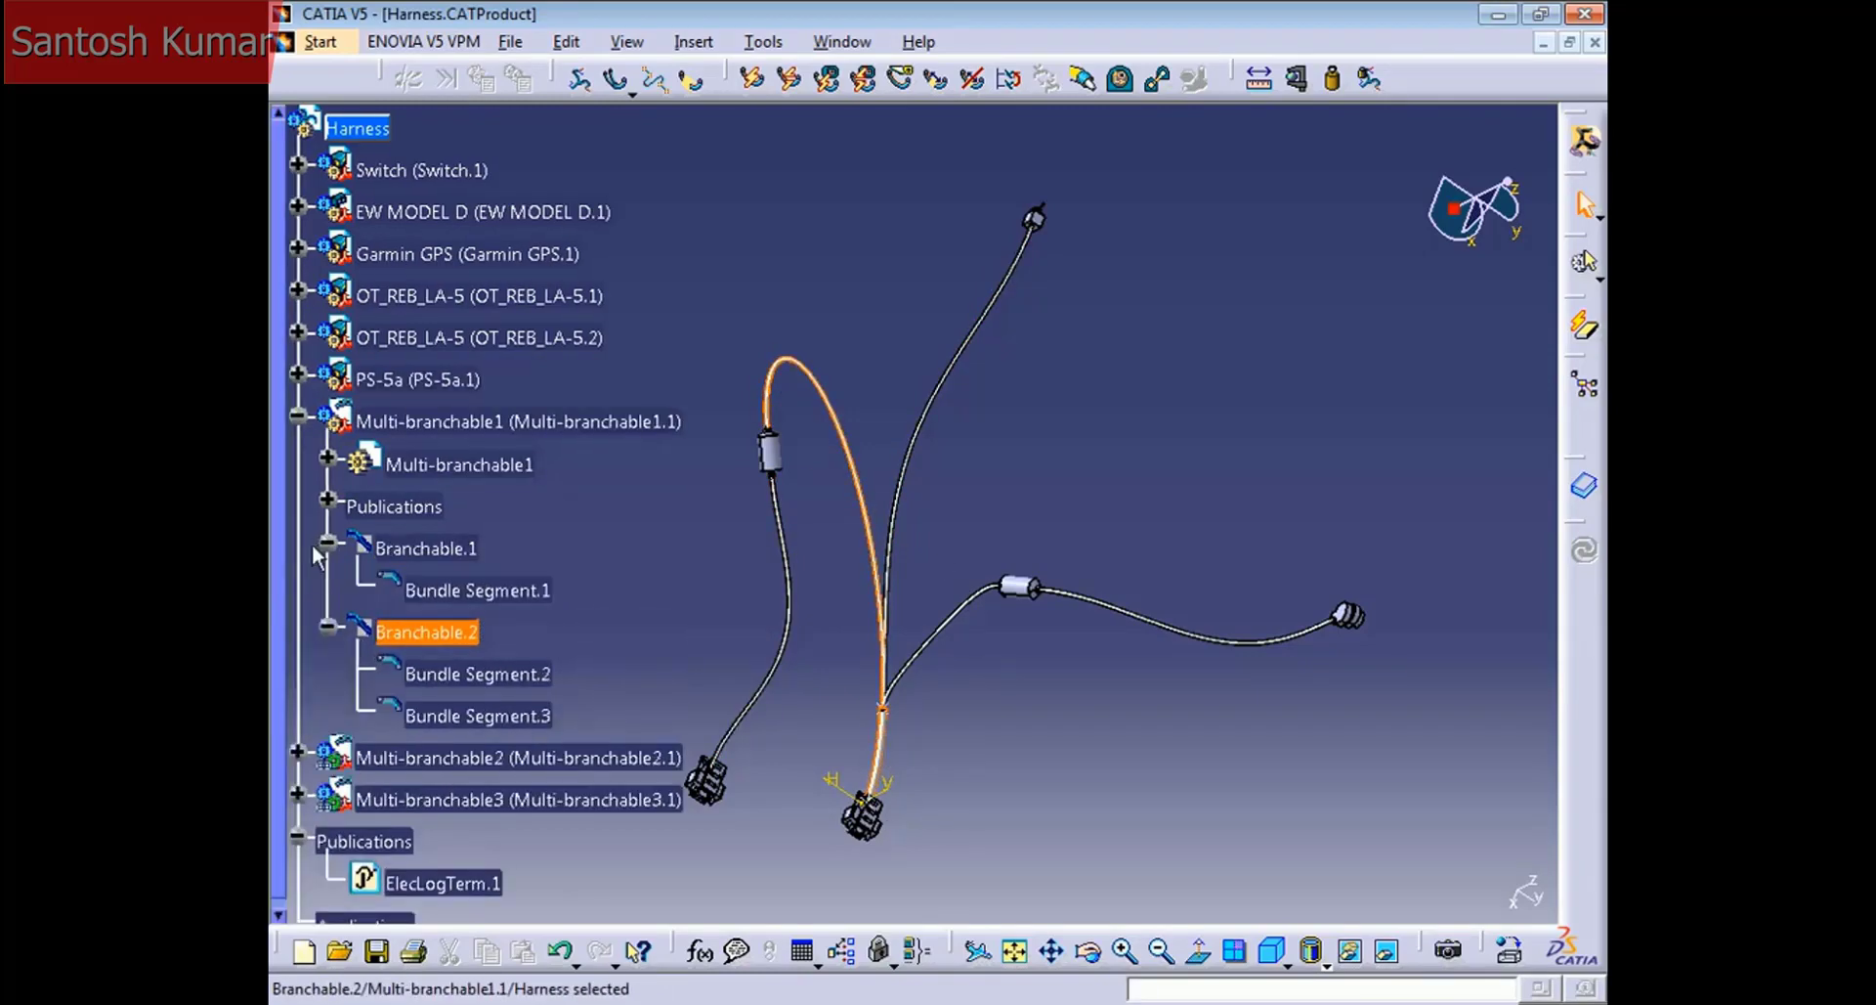
# Step: Highlight Bundle Segment.1, Bundle Segment.2 and each branchable in the model to compare wires
pyautogui.click(475, 594)
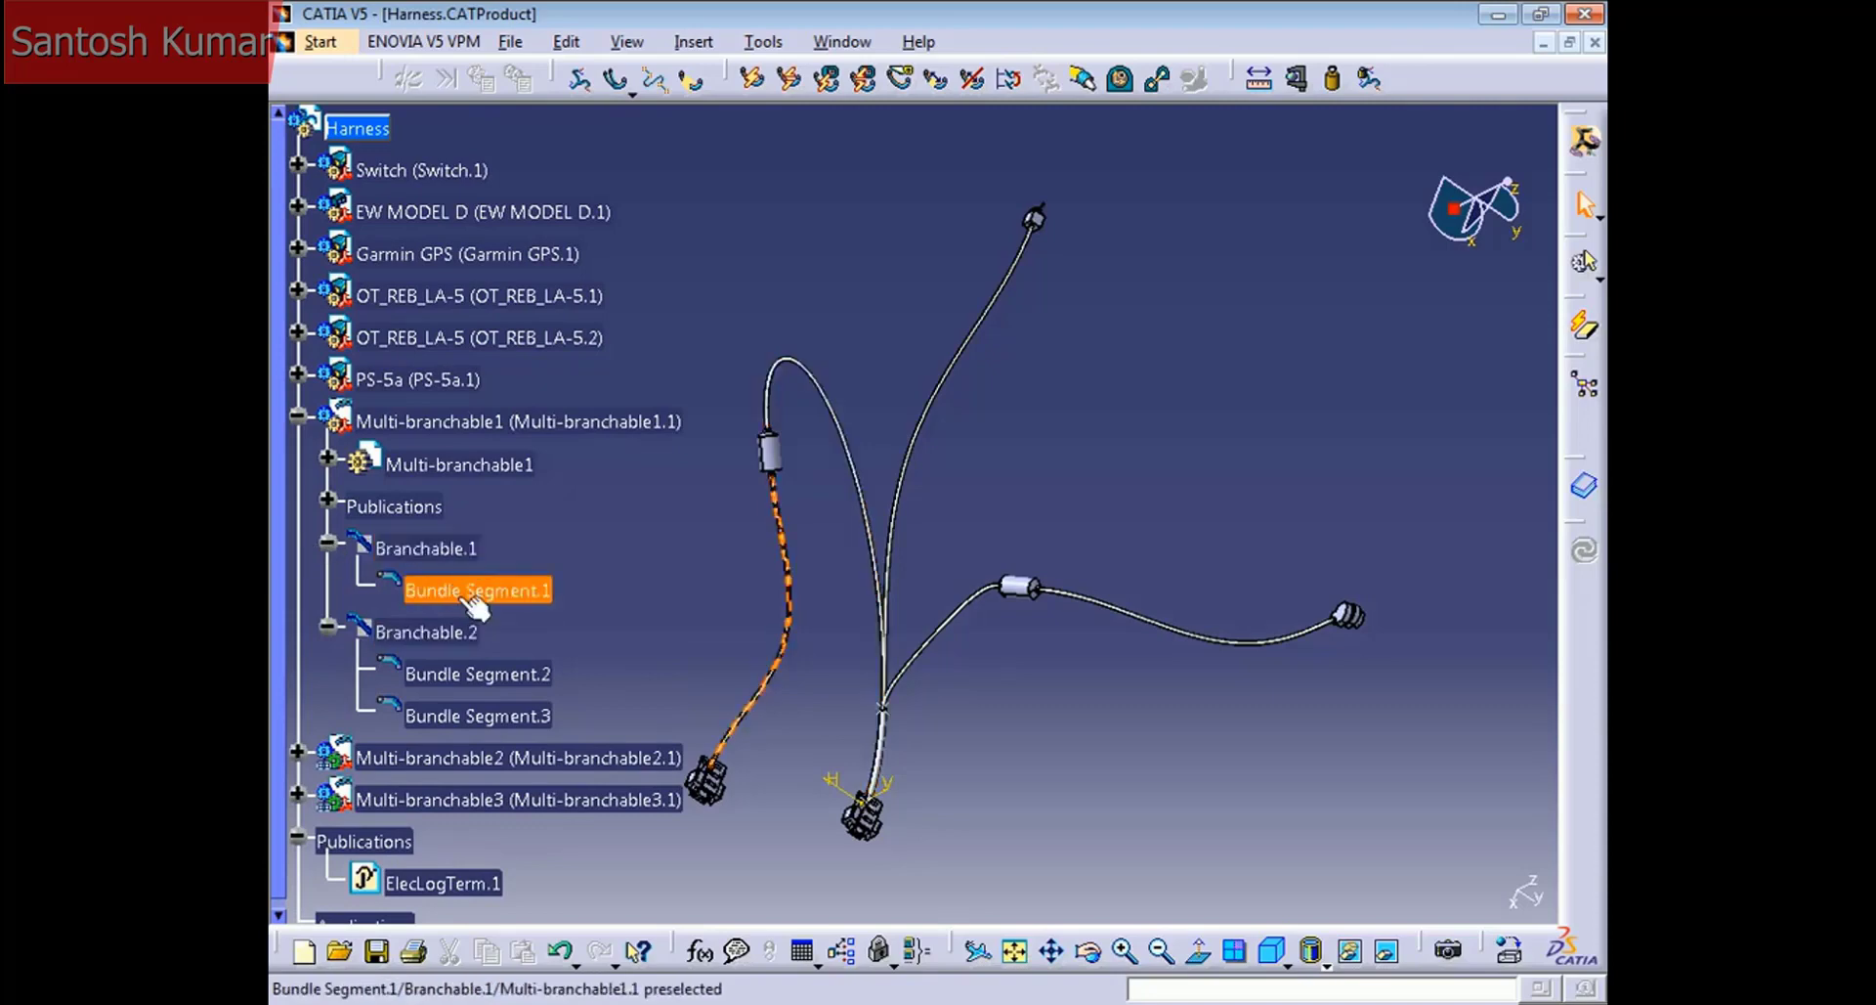
pyautogui.click(418, 551)
pyautogui.click(523, 426)
pyautogui.click(609, 550)
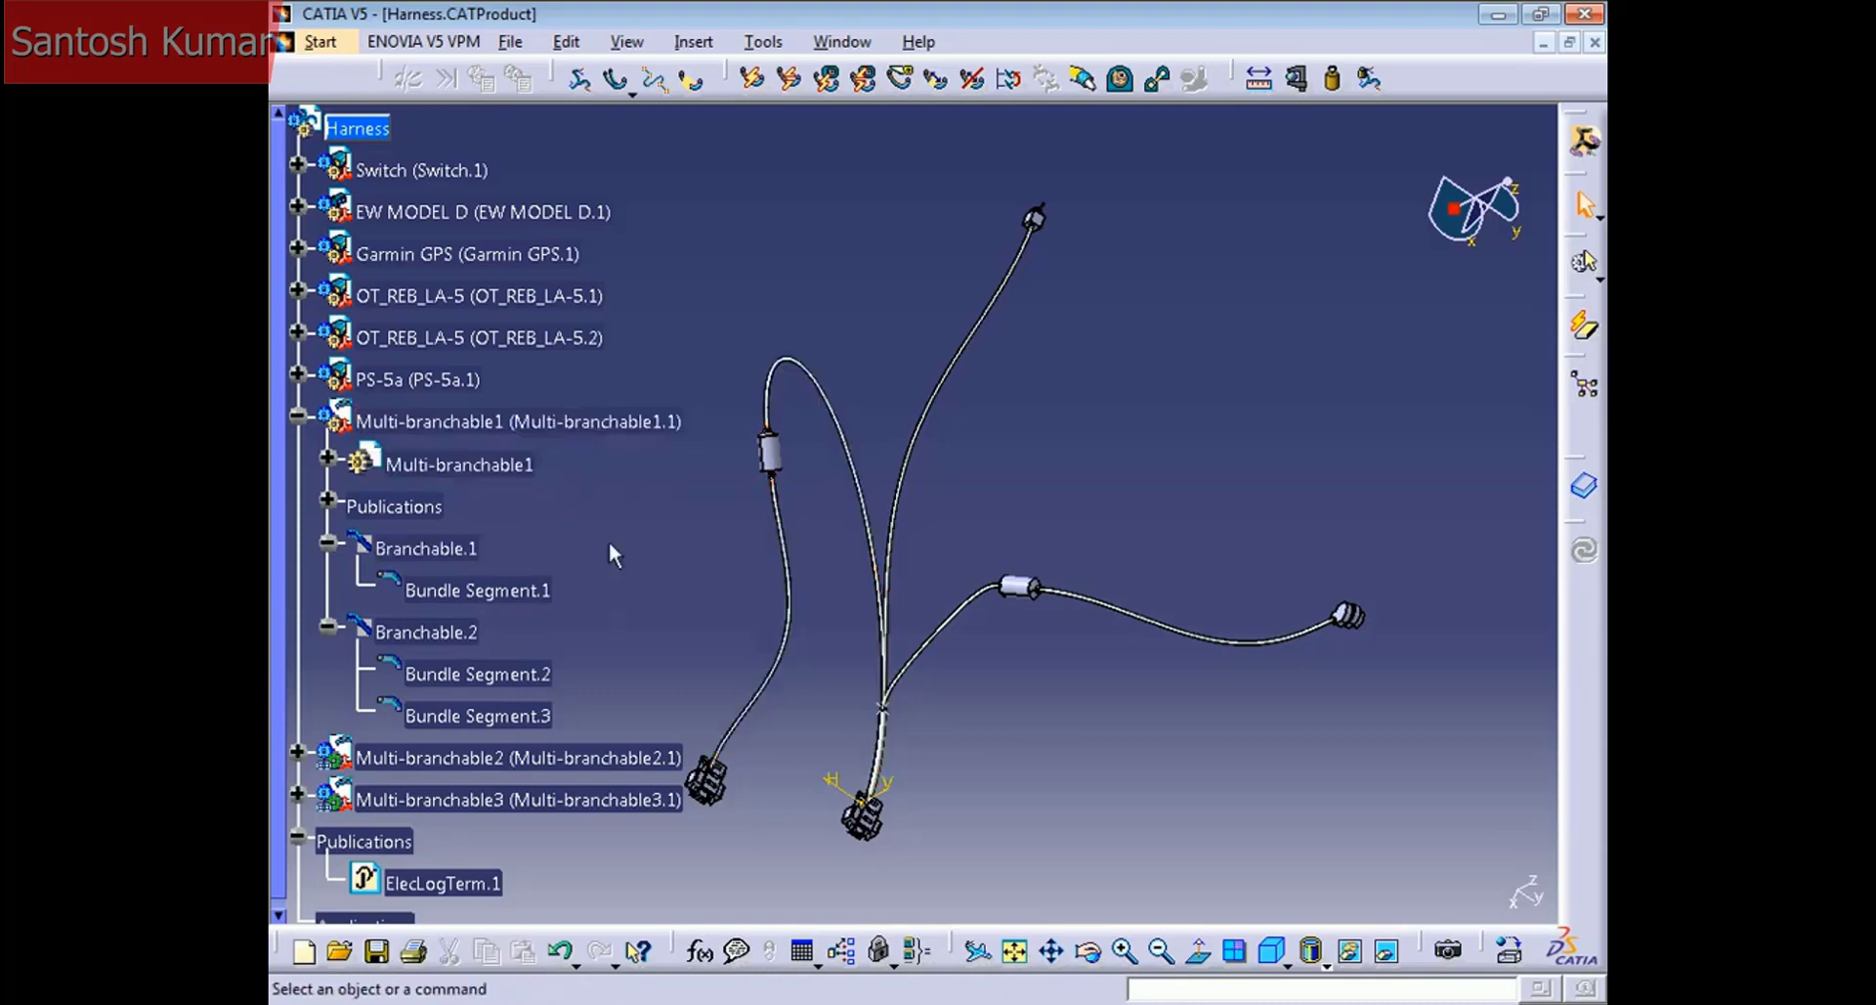
pyautogui.click(498, 685)
pyautogui.click(425, 636)
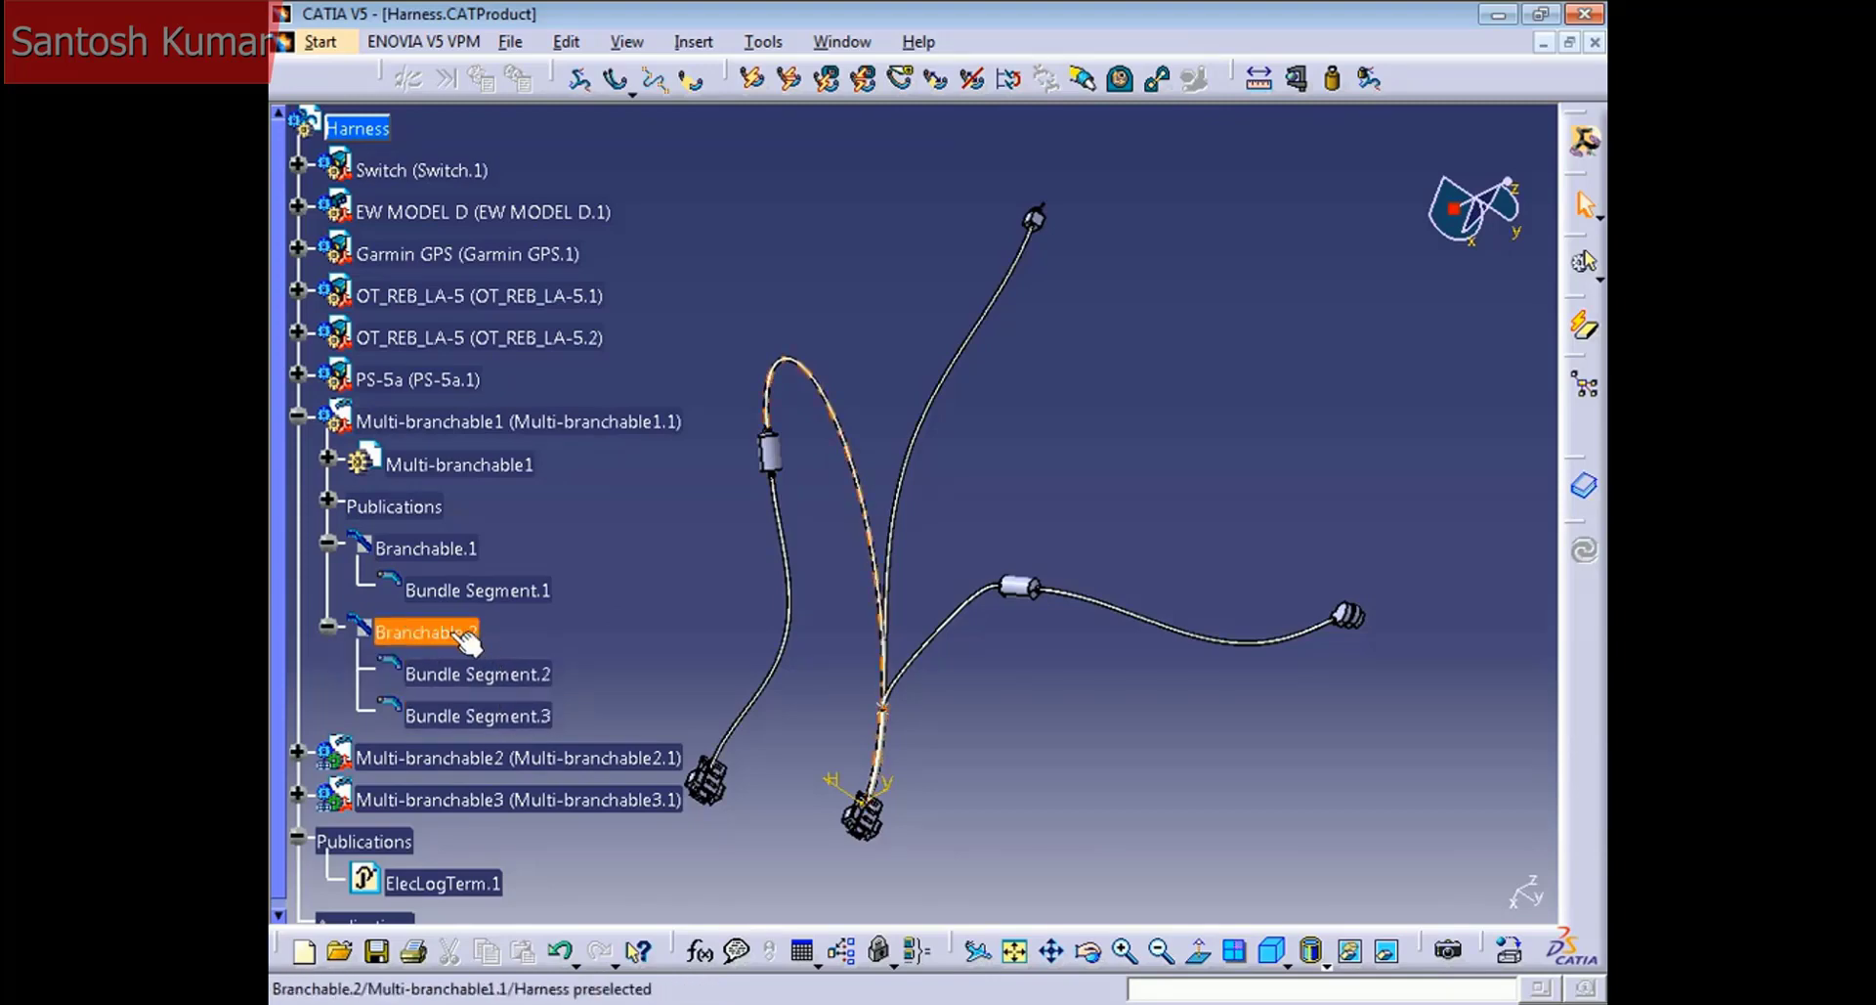
pyautogui.click(615, 616)
pyautogui.moveTo(597, 645); pyautogui.dragTo(693, 528, button='middle')
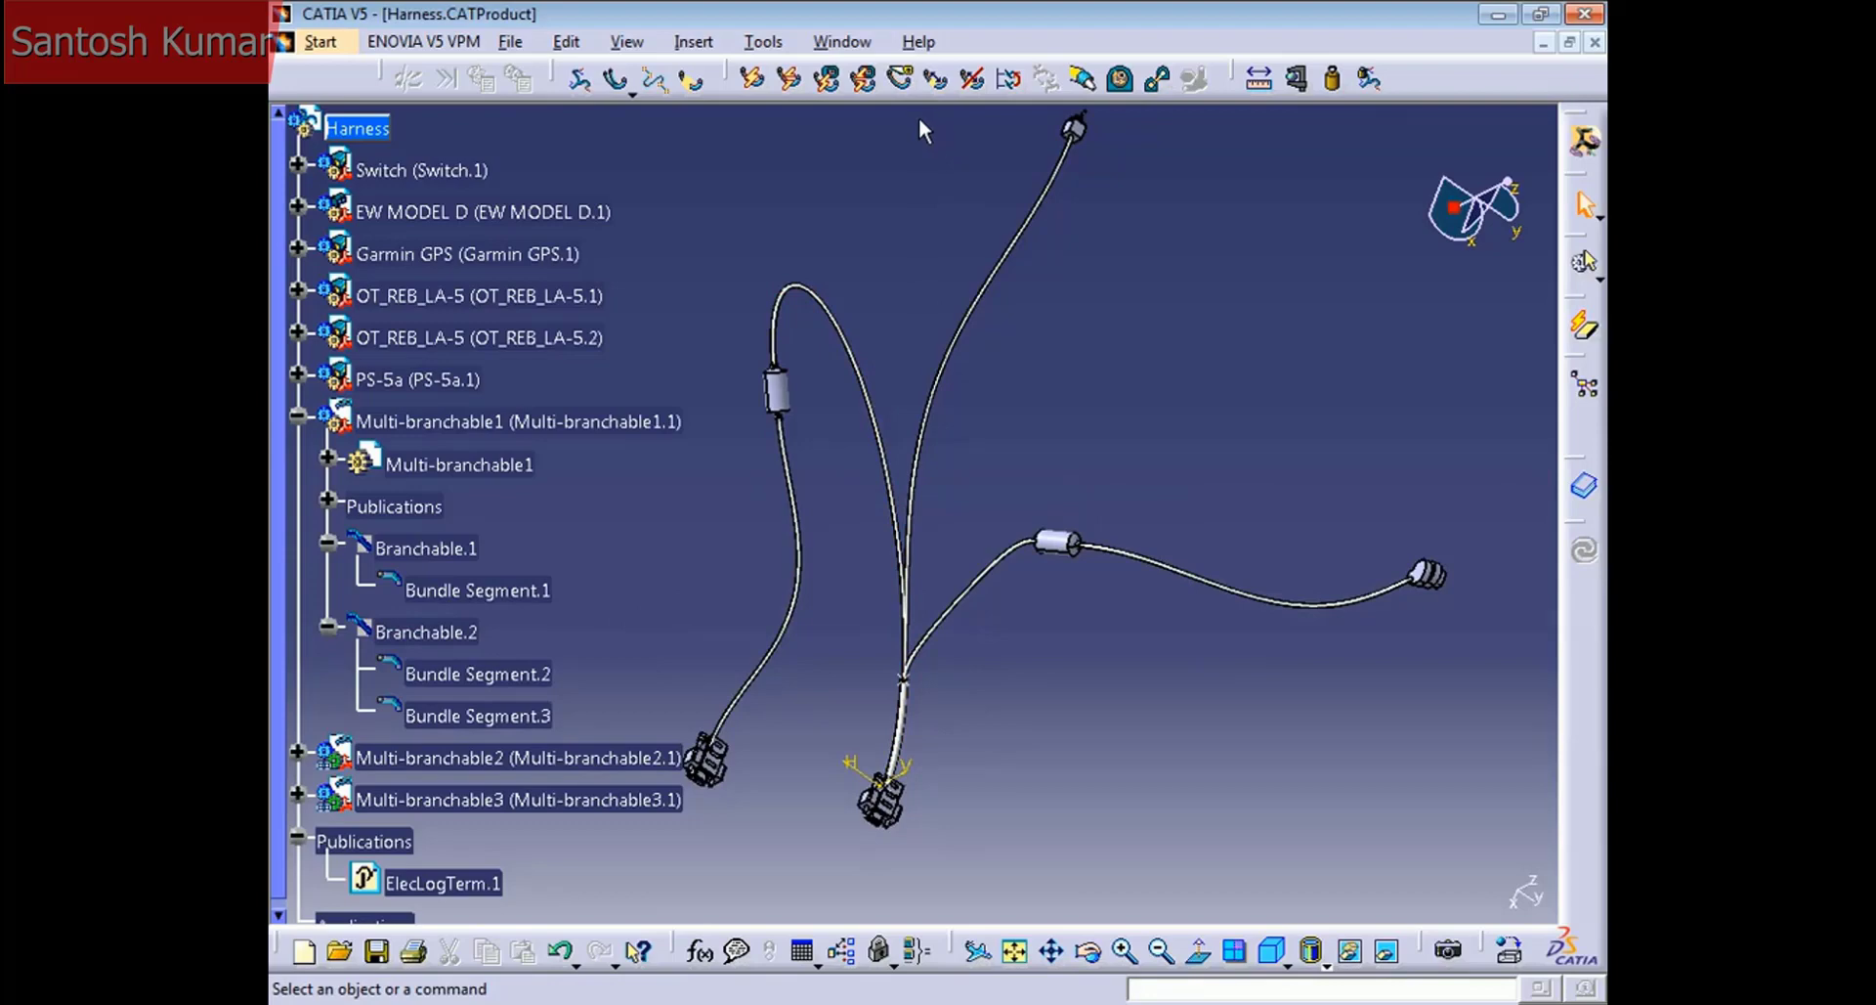
# Step: Split the picked bundle segment of Branchable.2 at the current selected branch point, keeping links
pyautogui.click(903, 83)
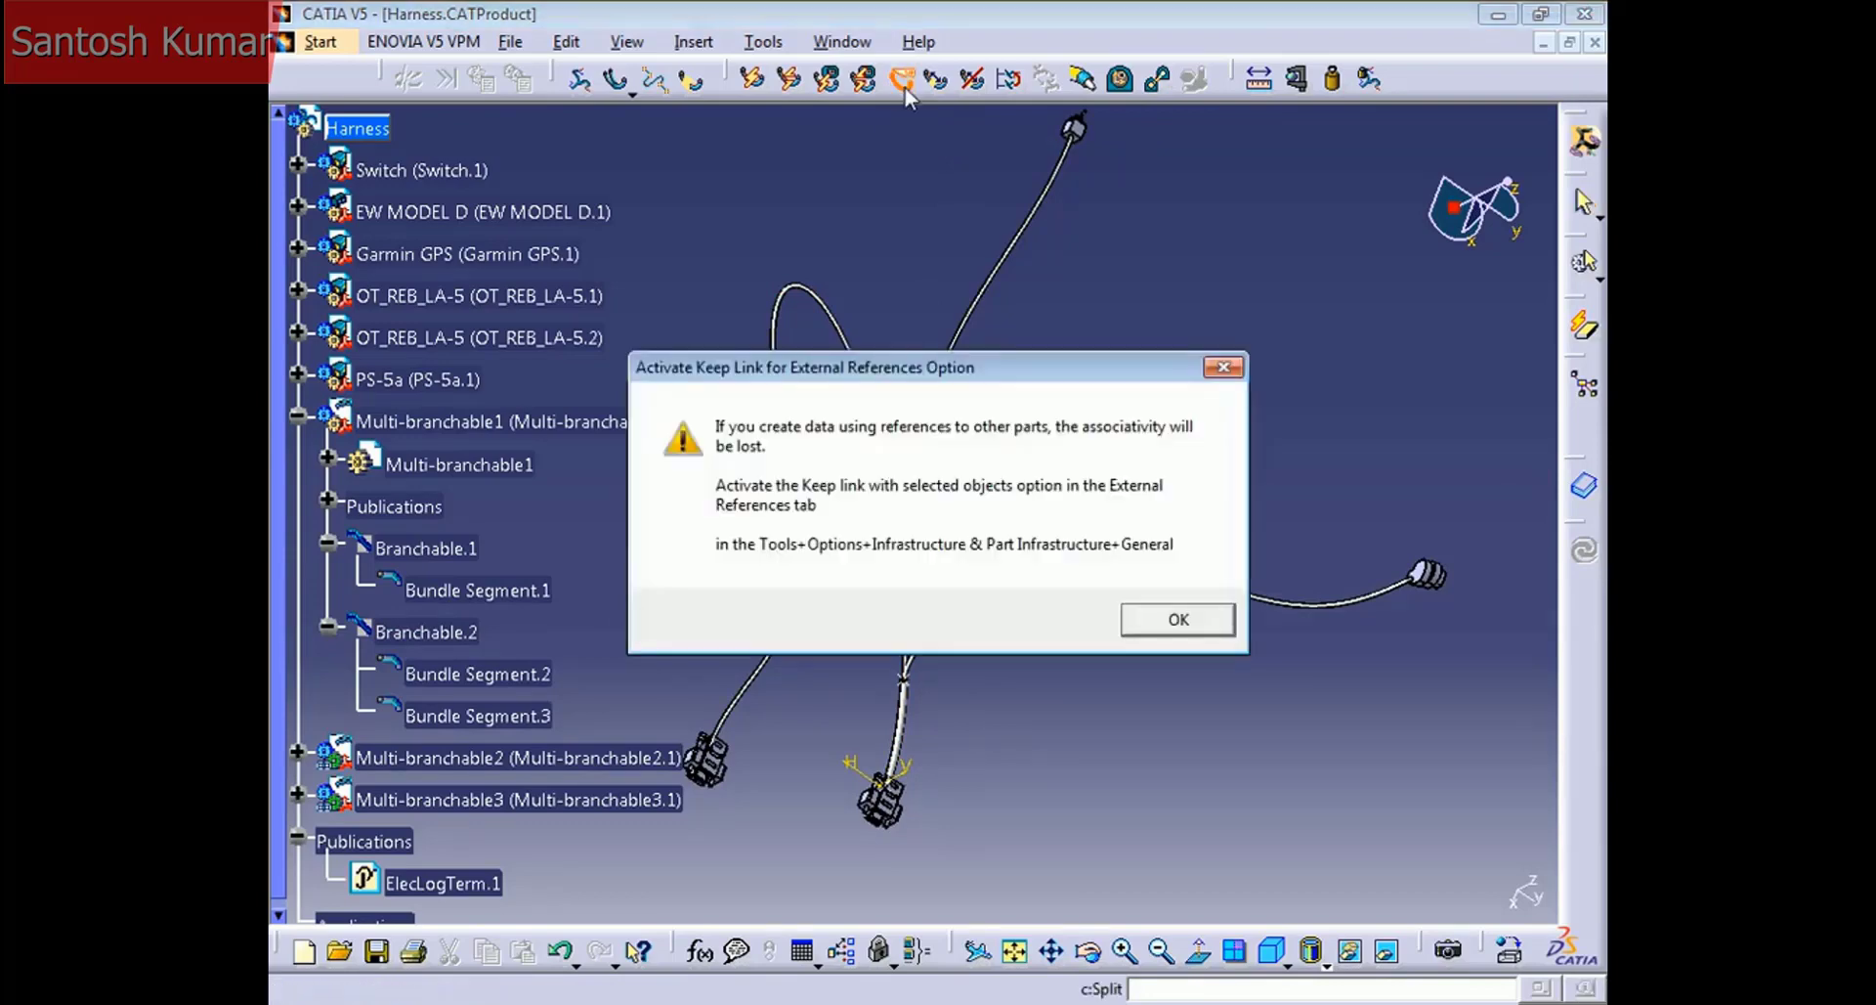
pyautogui.click(1134, 621)
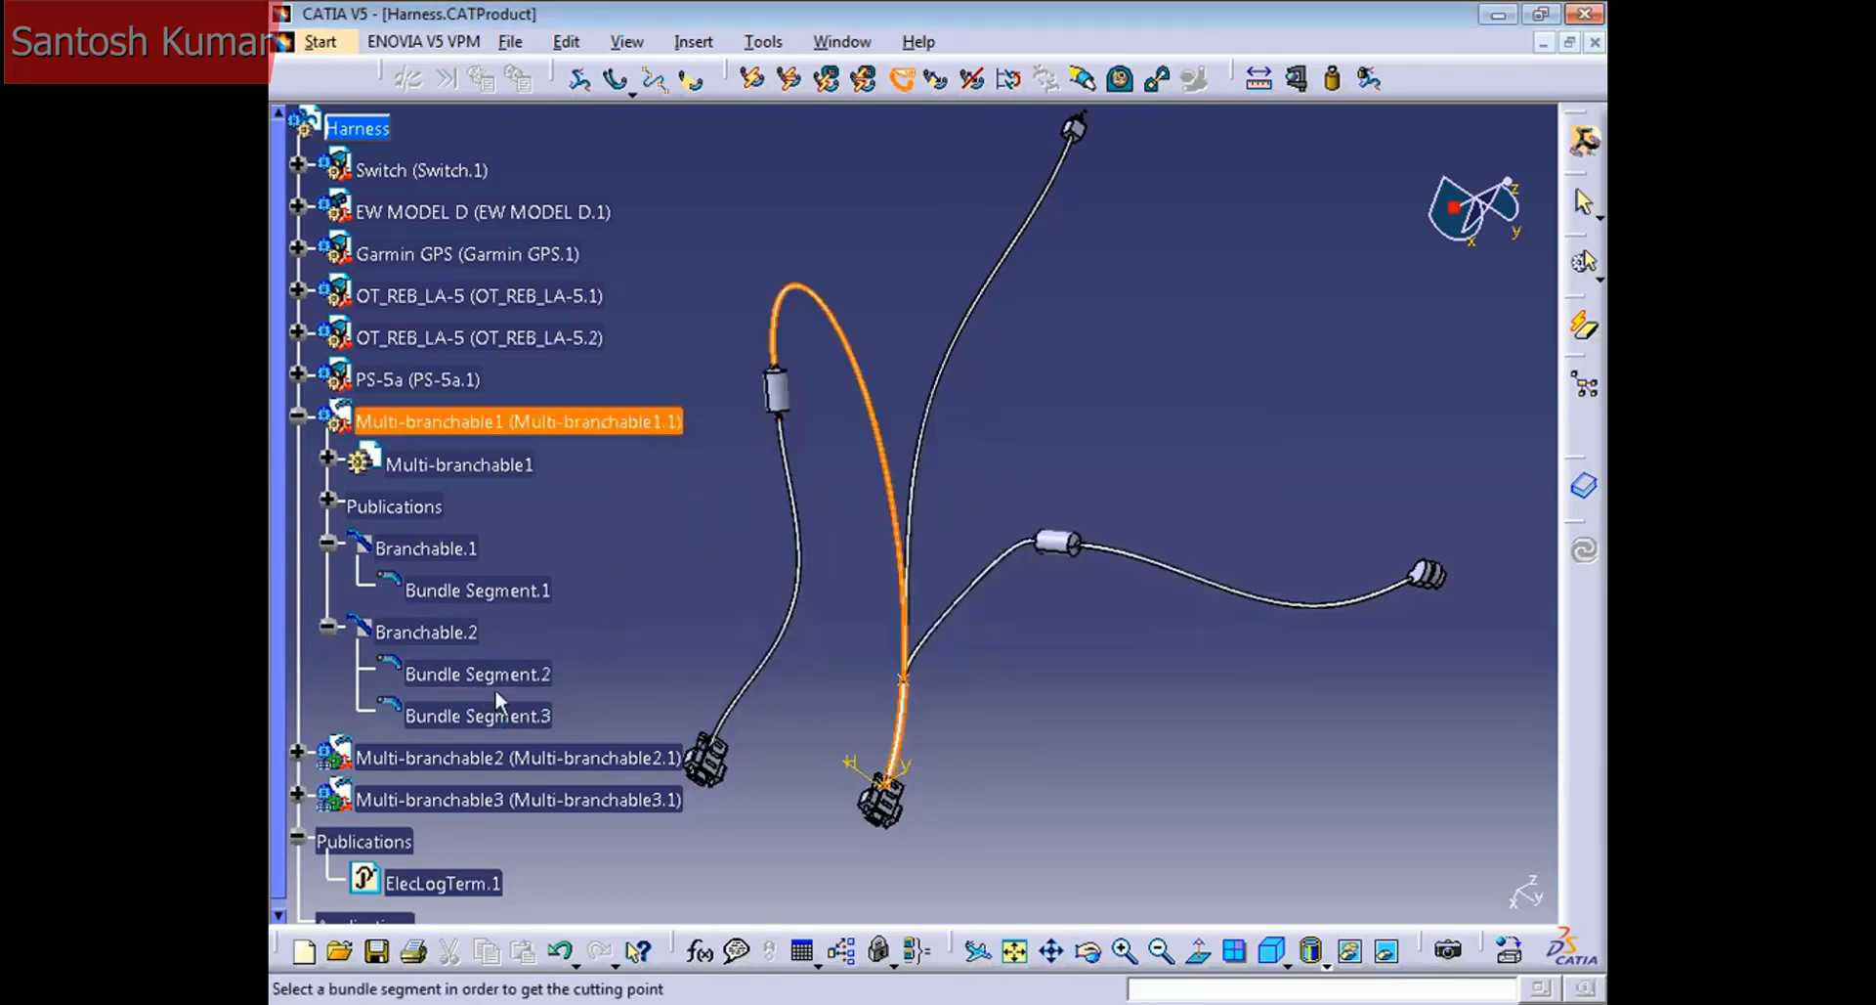
pyautogui.click(872, 387)
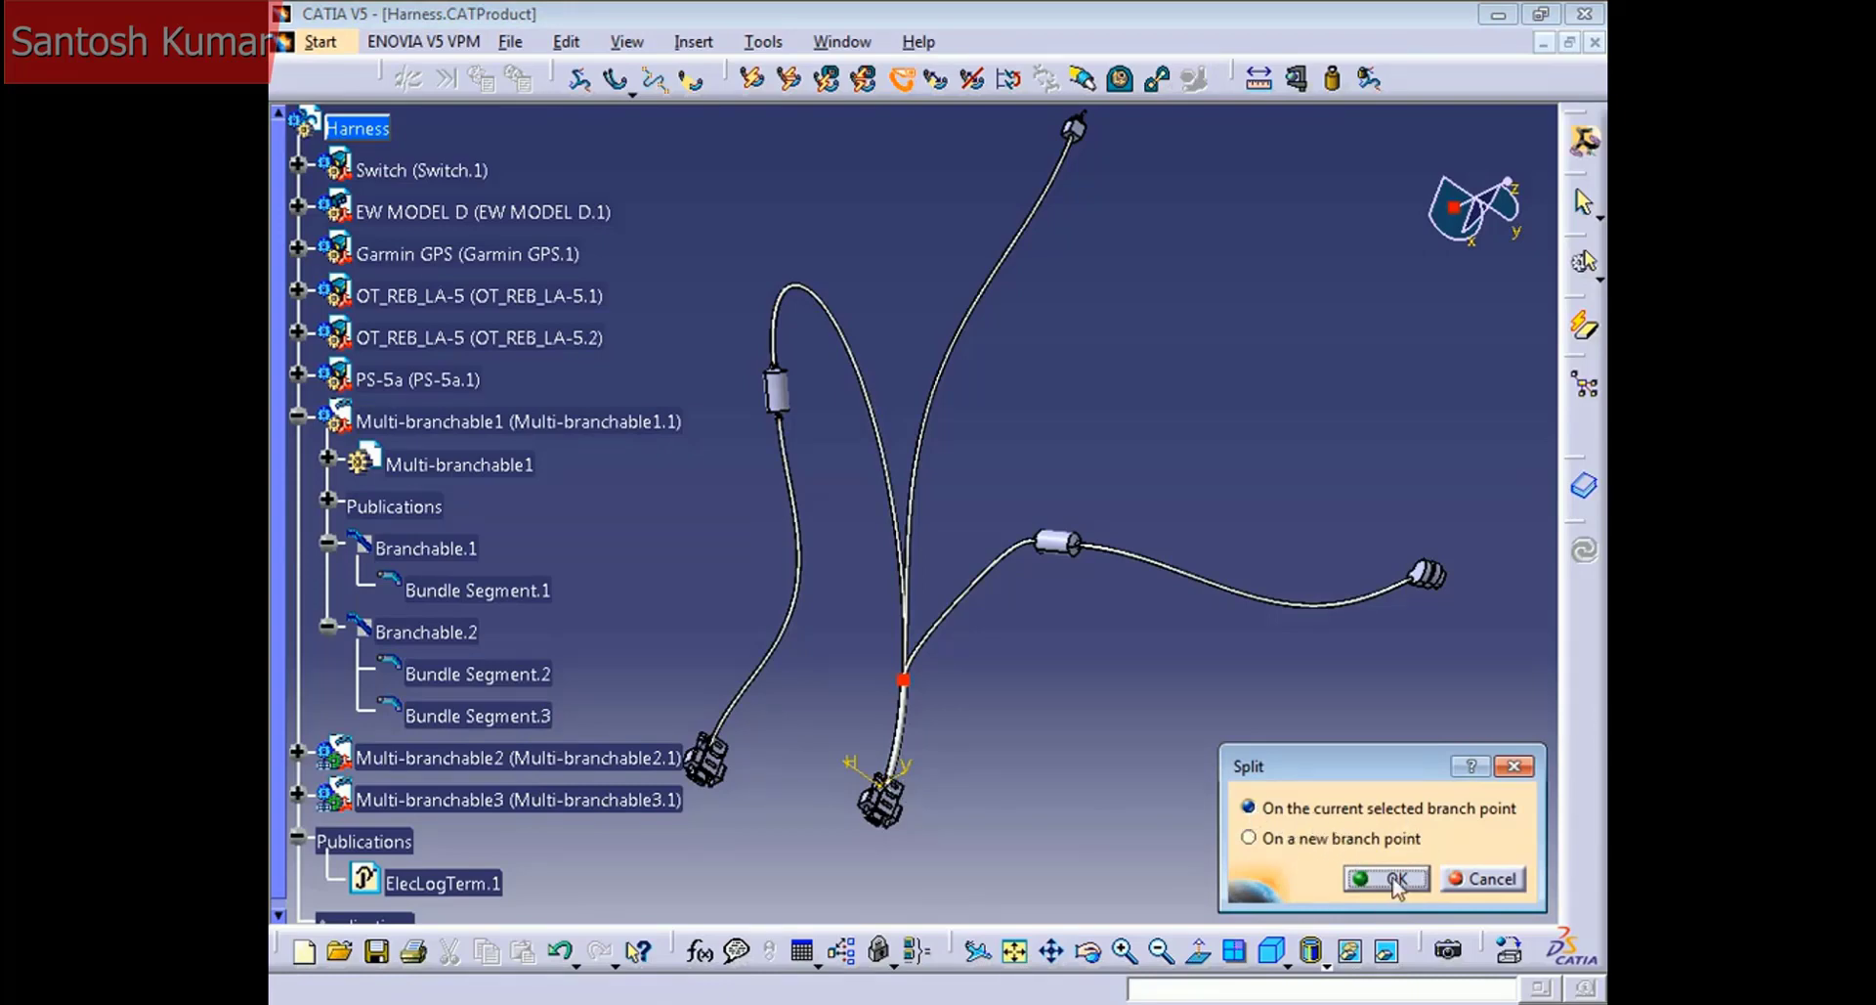
pyautogui.click(1398, 879)
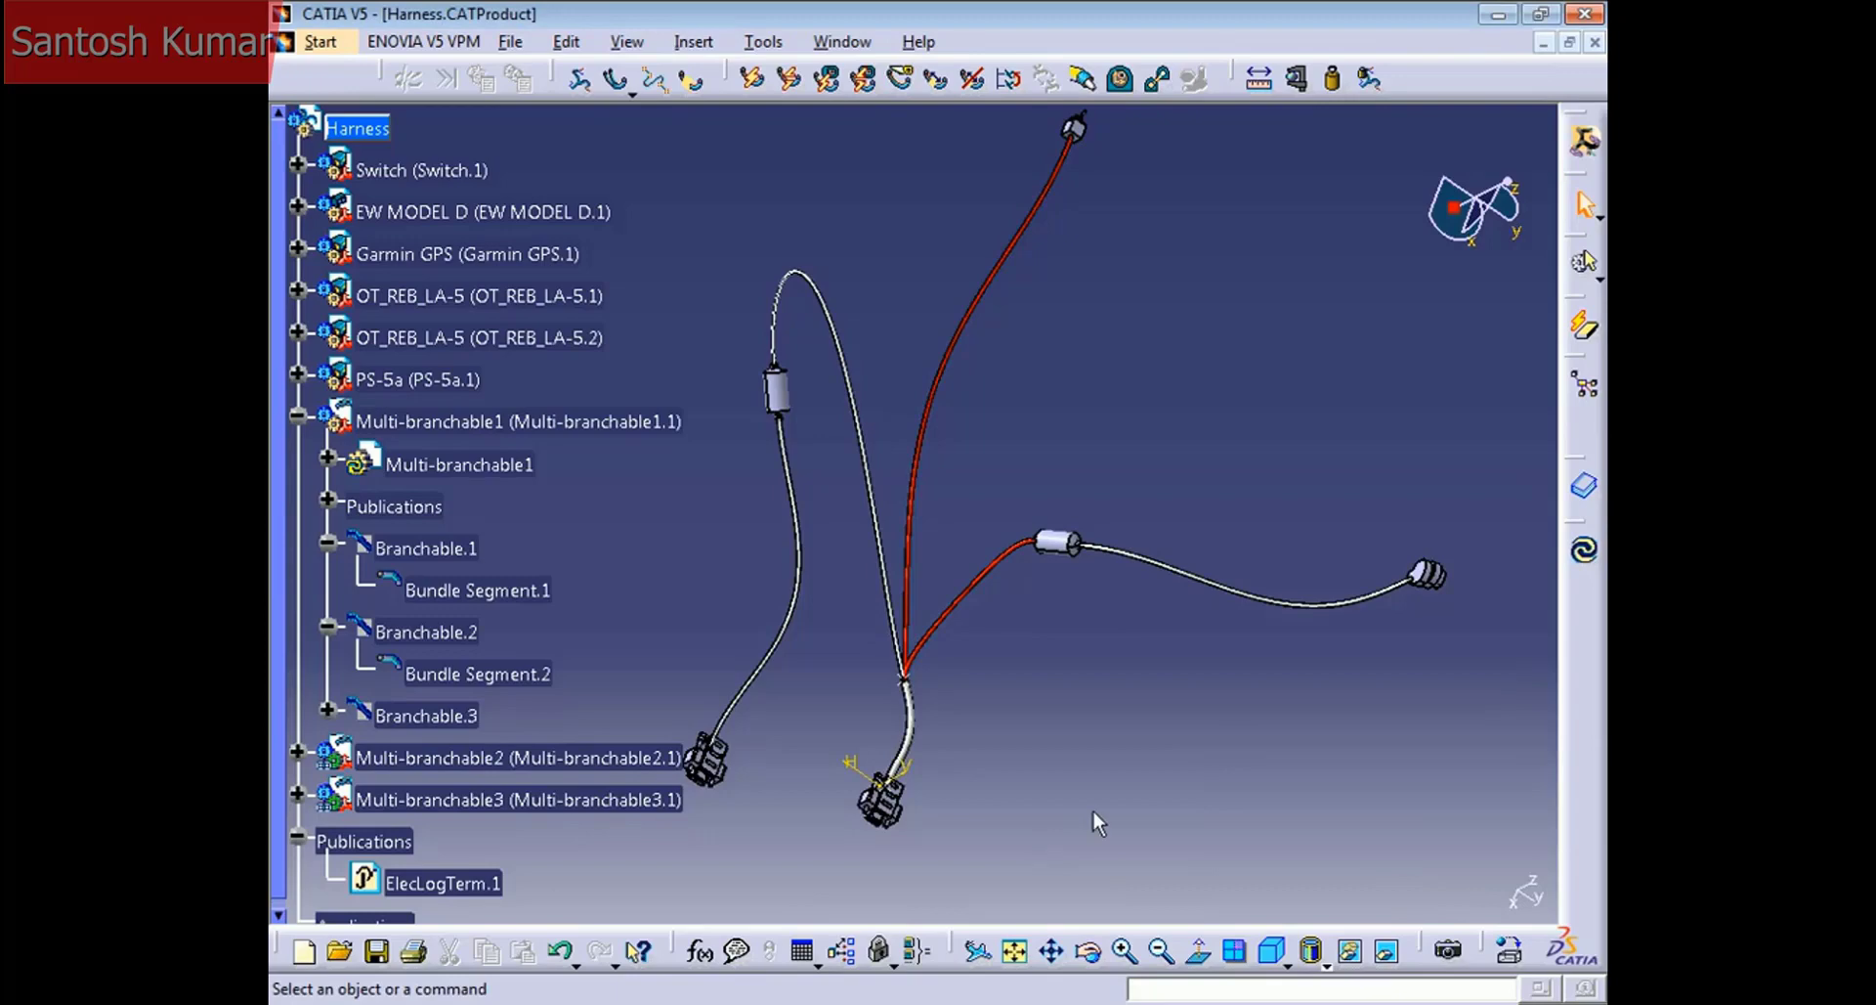
# Step: Expand the new Branchable.3 and update the harness after the split
pyautogui.click(327, 711)
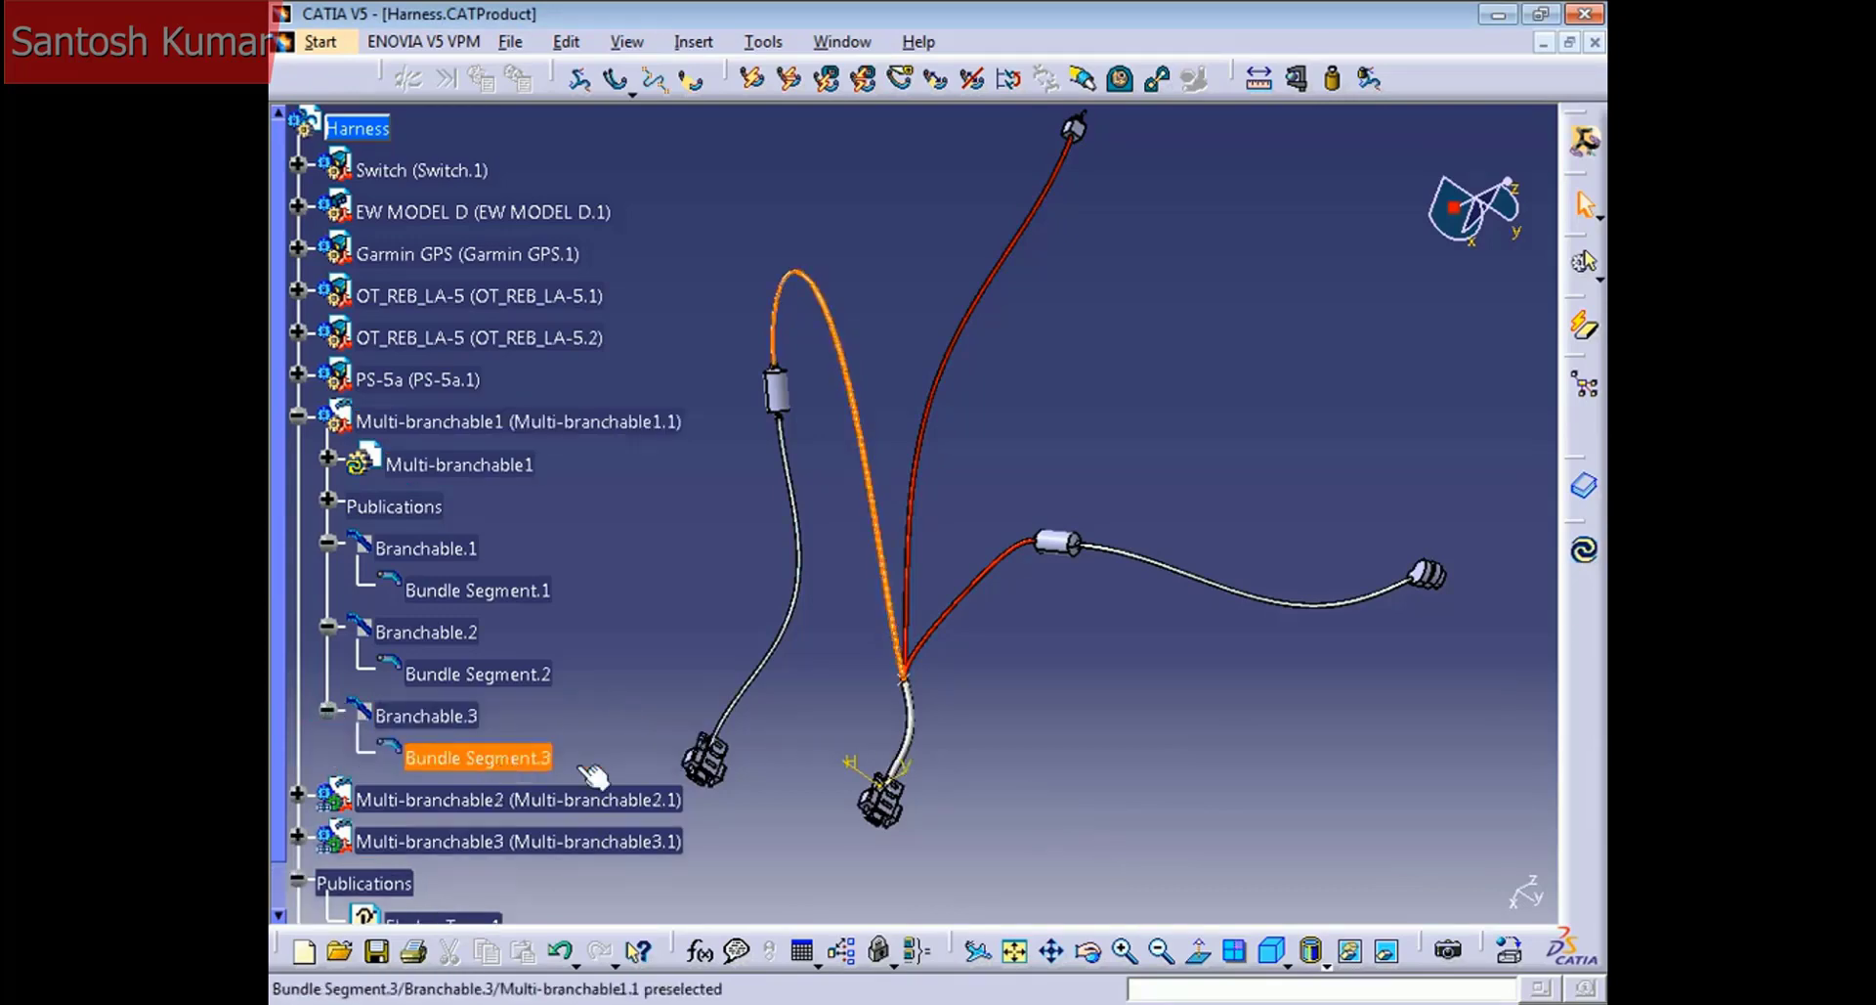
pyautogui.click(1584, 549)
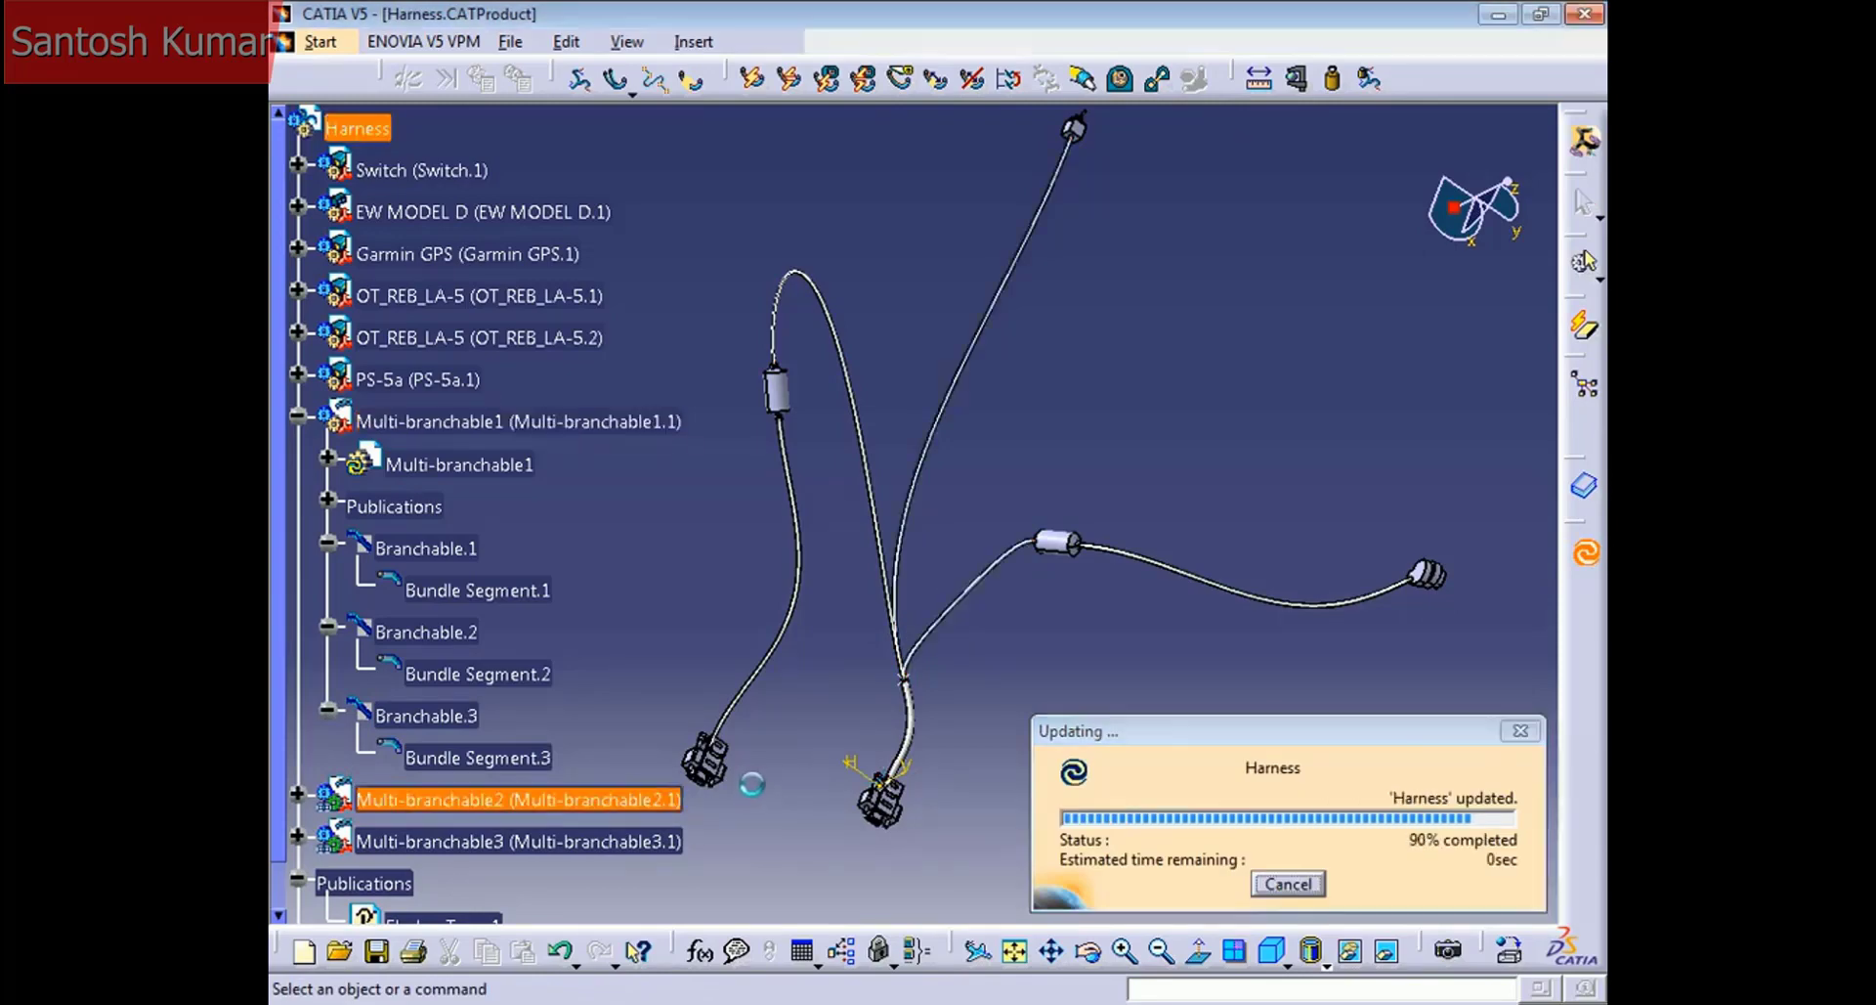
pyautogui.click(451, 733)
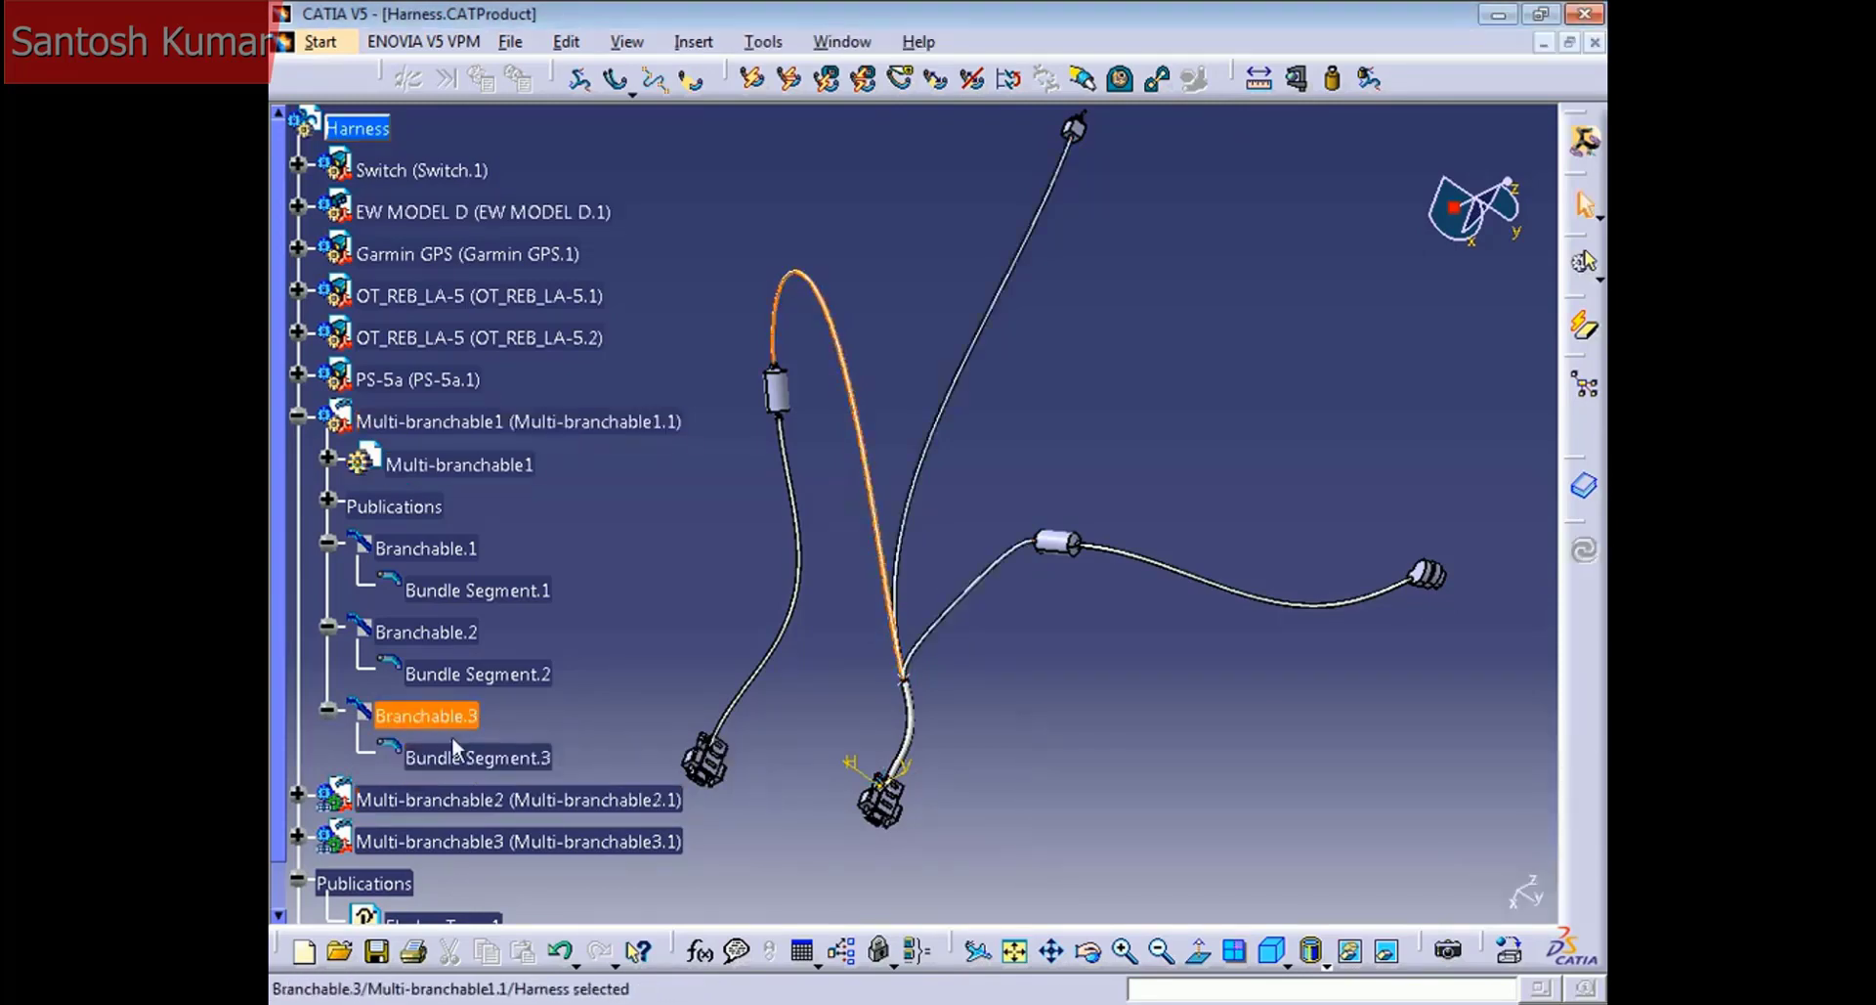
# Step: Collapse Branchable.1, Branchable.2 and Branchable.3 and recenter the harness view
pyautogui.click(327, 542)
pyautogui.click(325, 587)
pyautogui.click(313, 627)
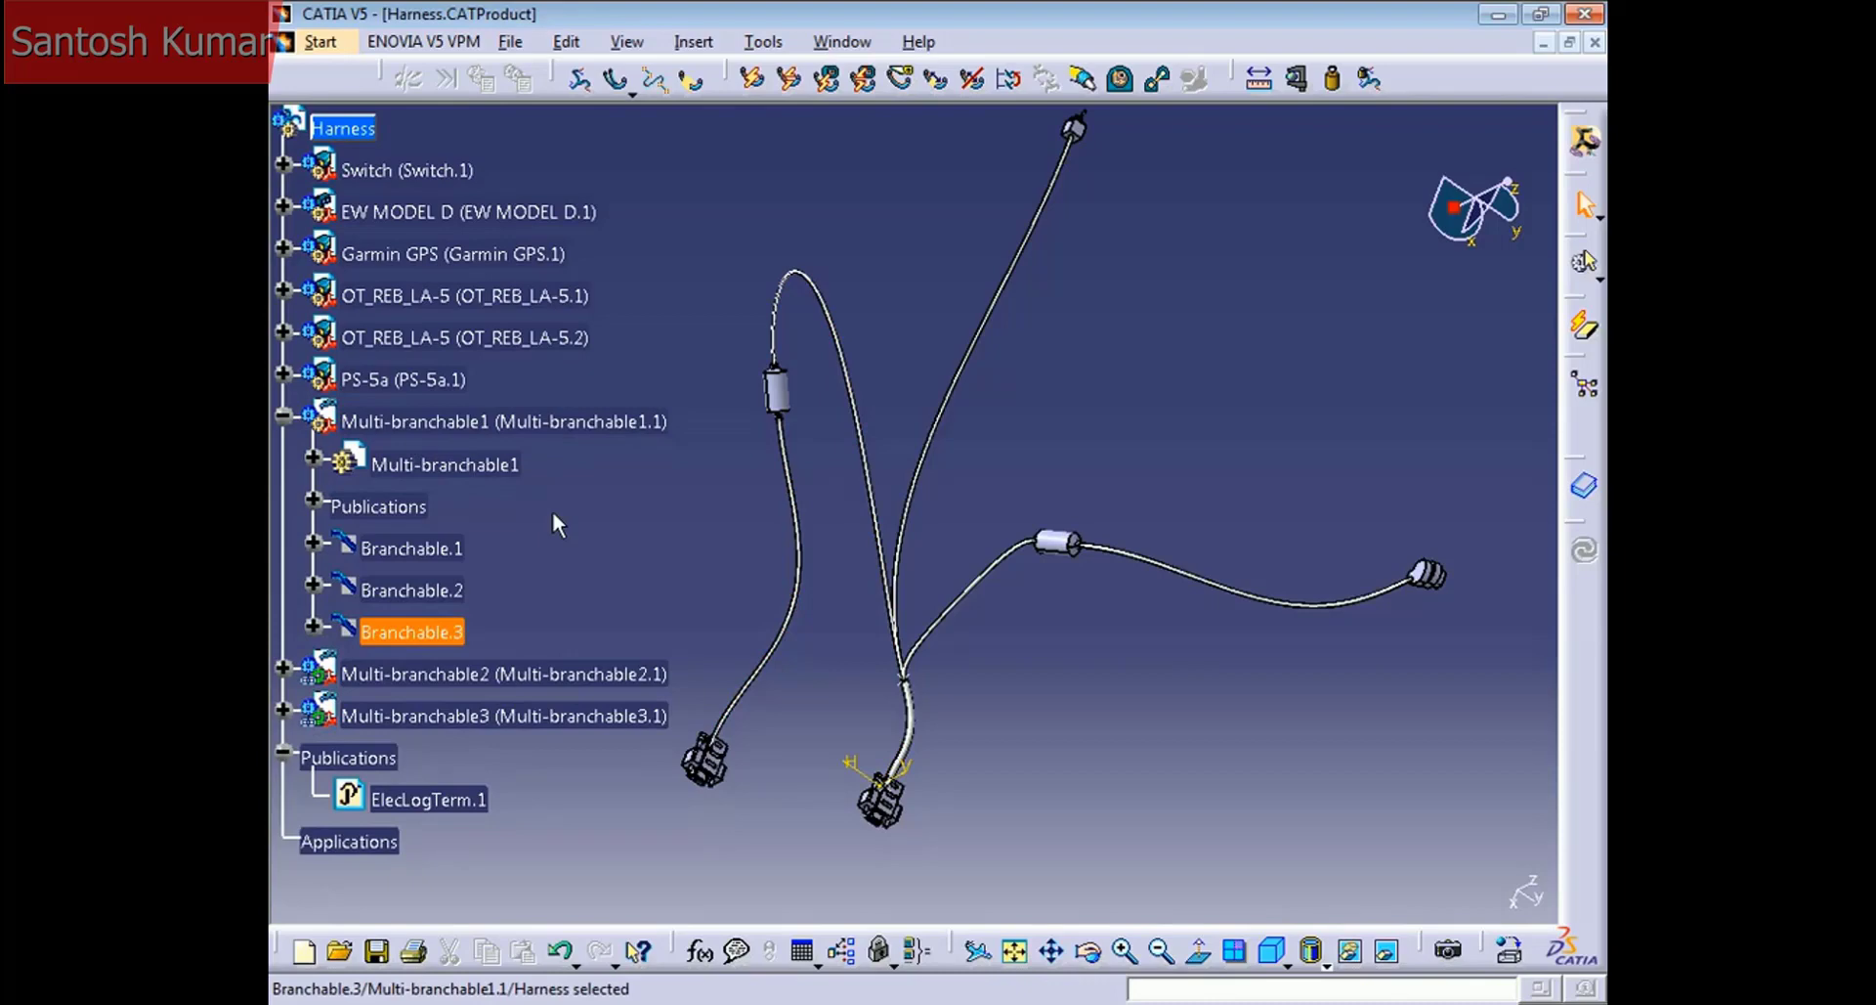
pyautogui.moveTo(554, 514); pyautogui.dragTo(726, 549, button='middle')
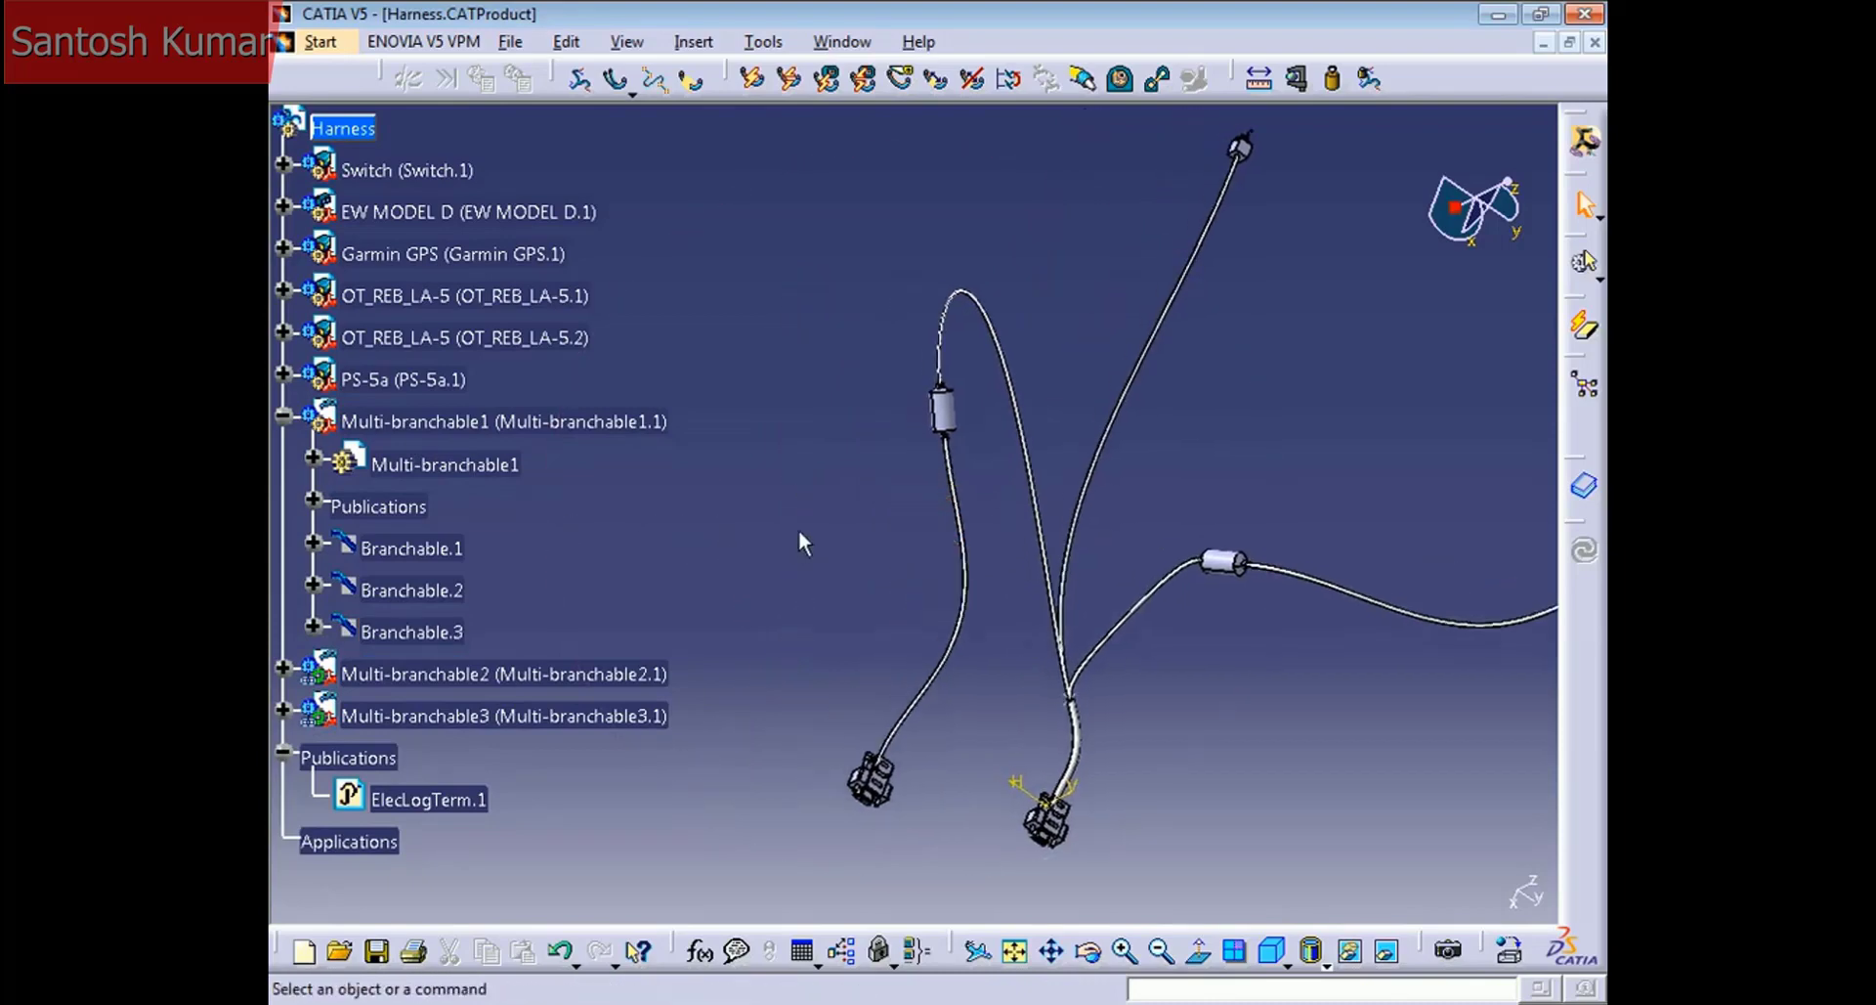
pyautogui.moveTo(803, 528); pyautogui.dragTo(599, 503, button='middle')
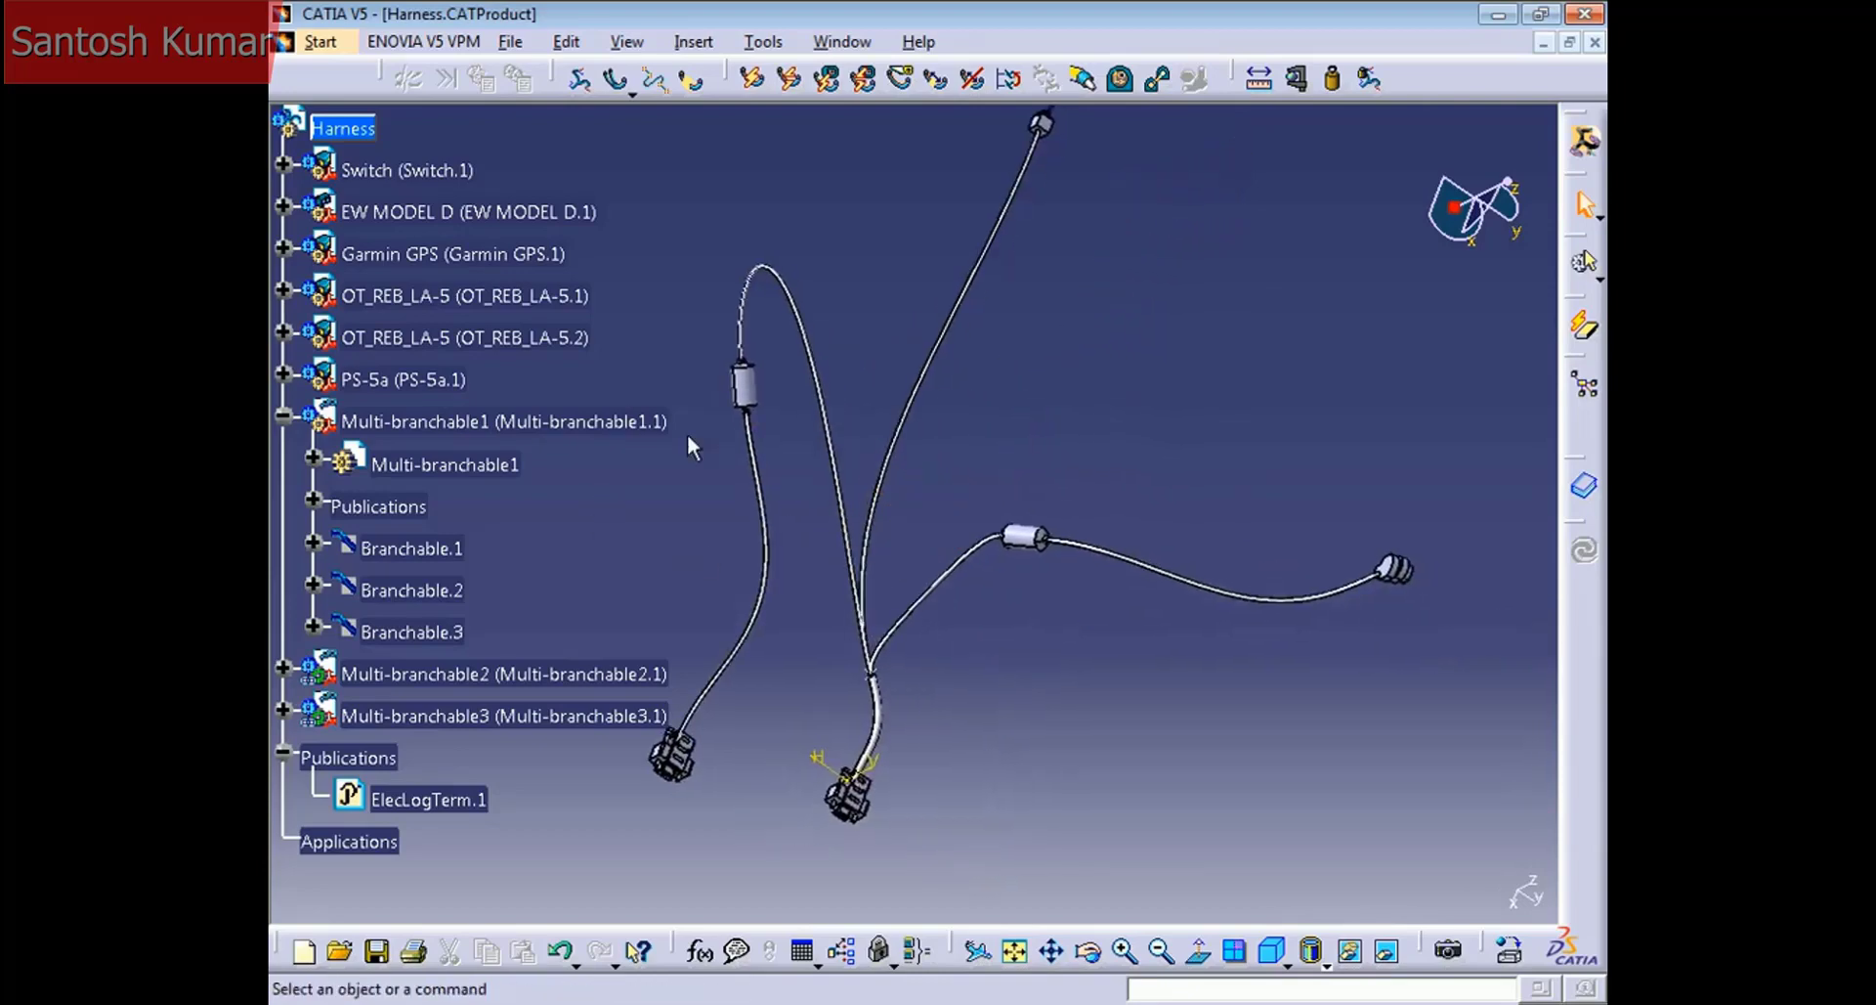
pyautogui.click(1012, 88)
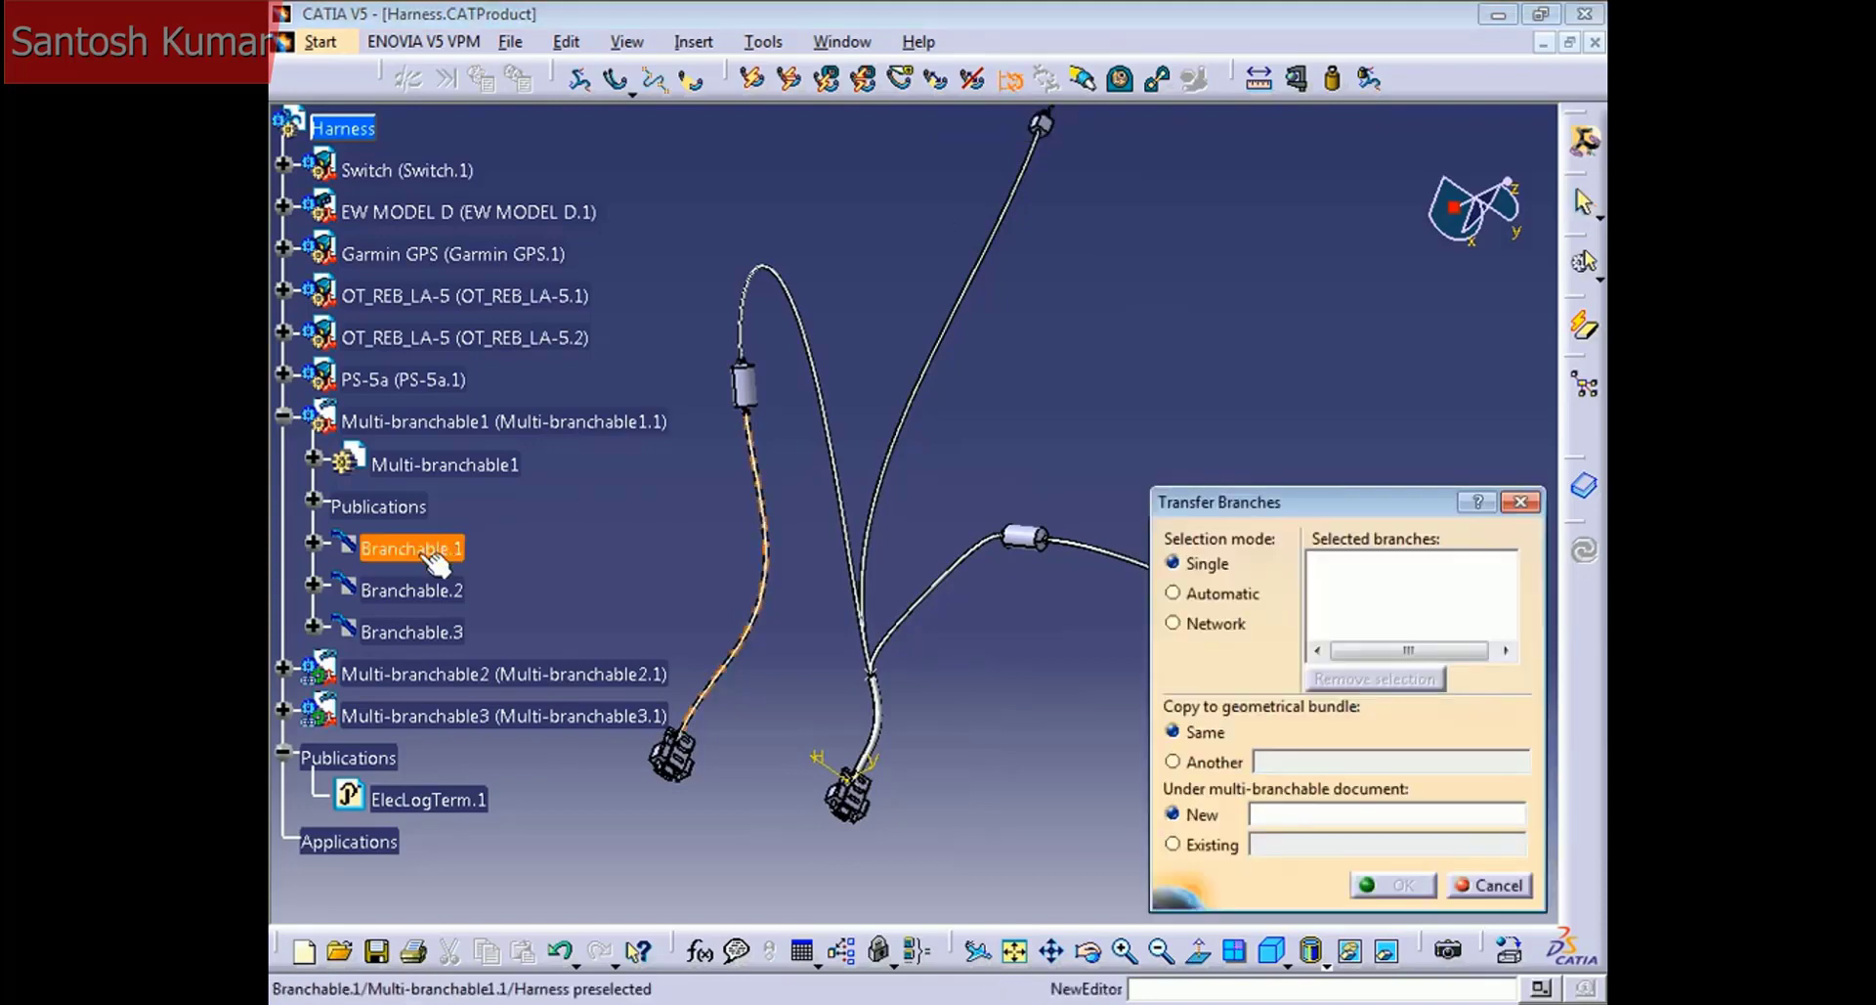
# Step: Transfer Branchable.1 into a new multi-branchable document, Multi-branchable4
pyautogui.click(428, 552)
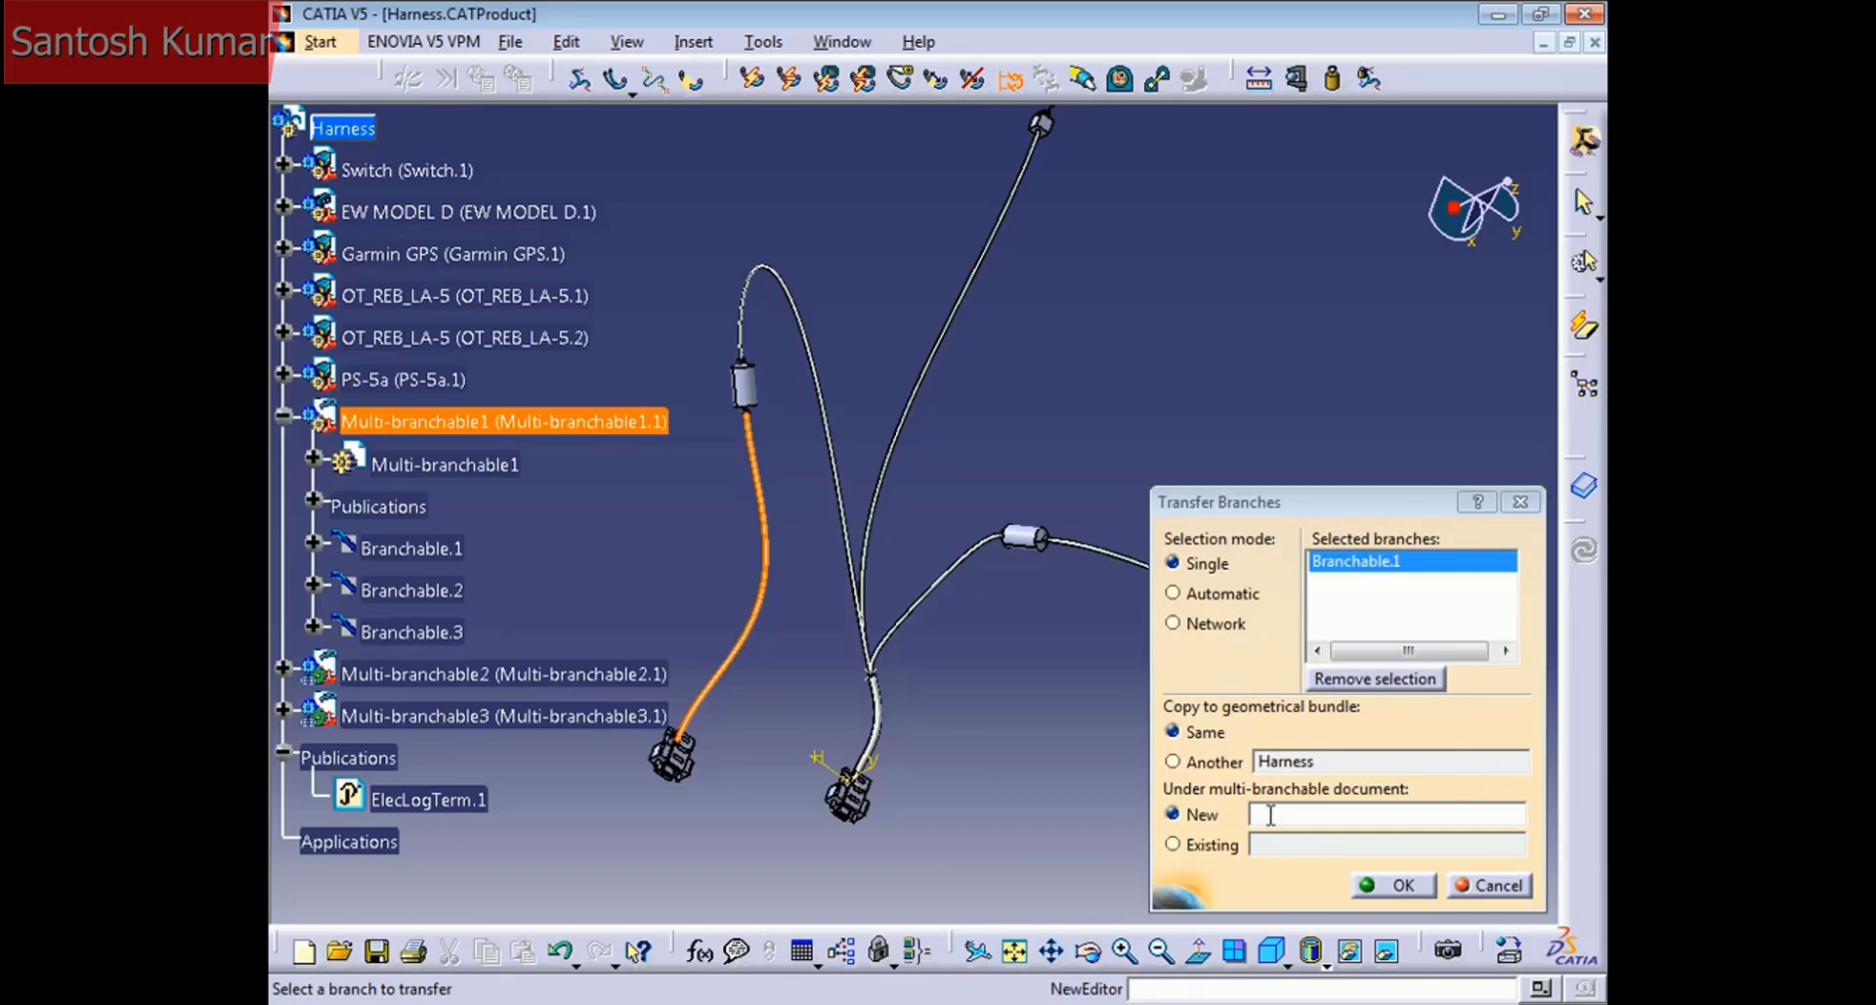
pyautogui.click(1270, 814)
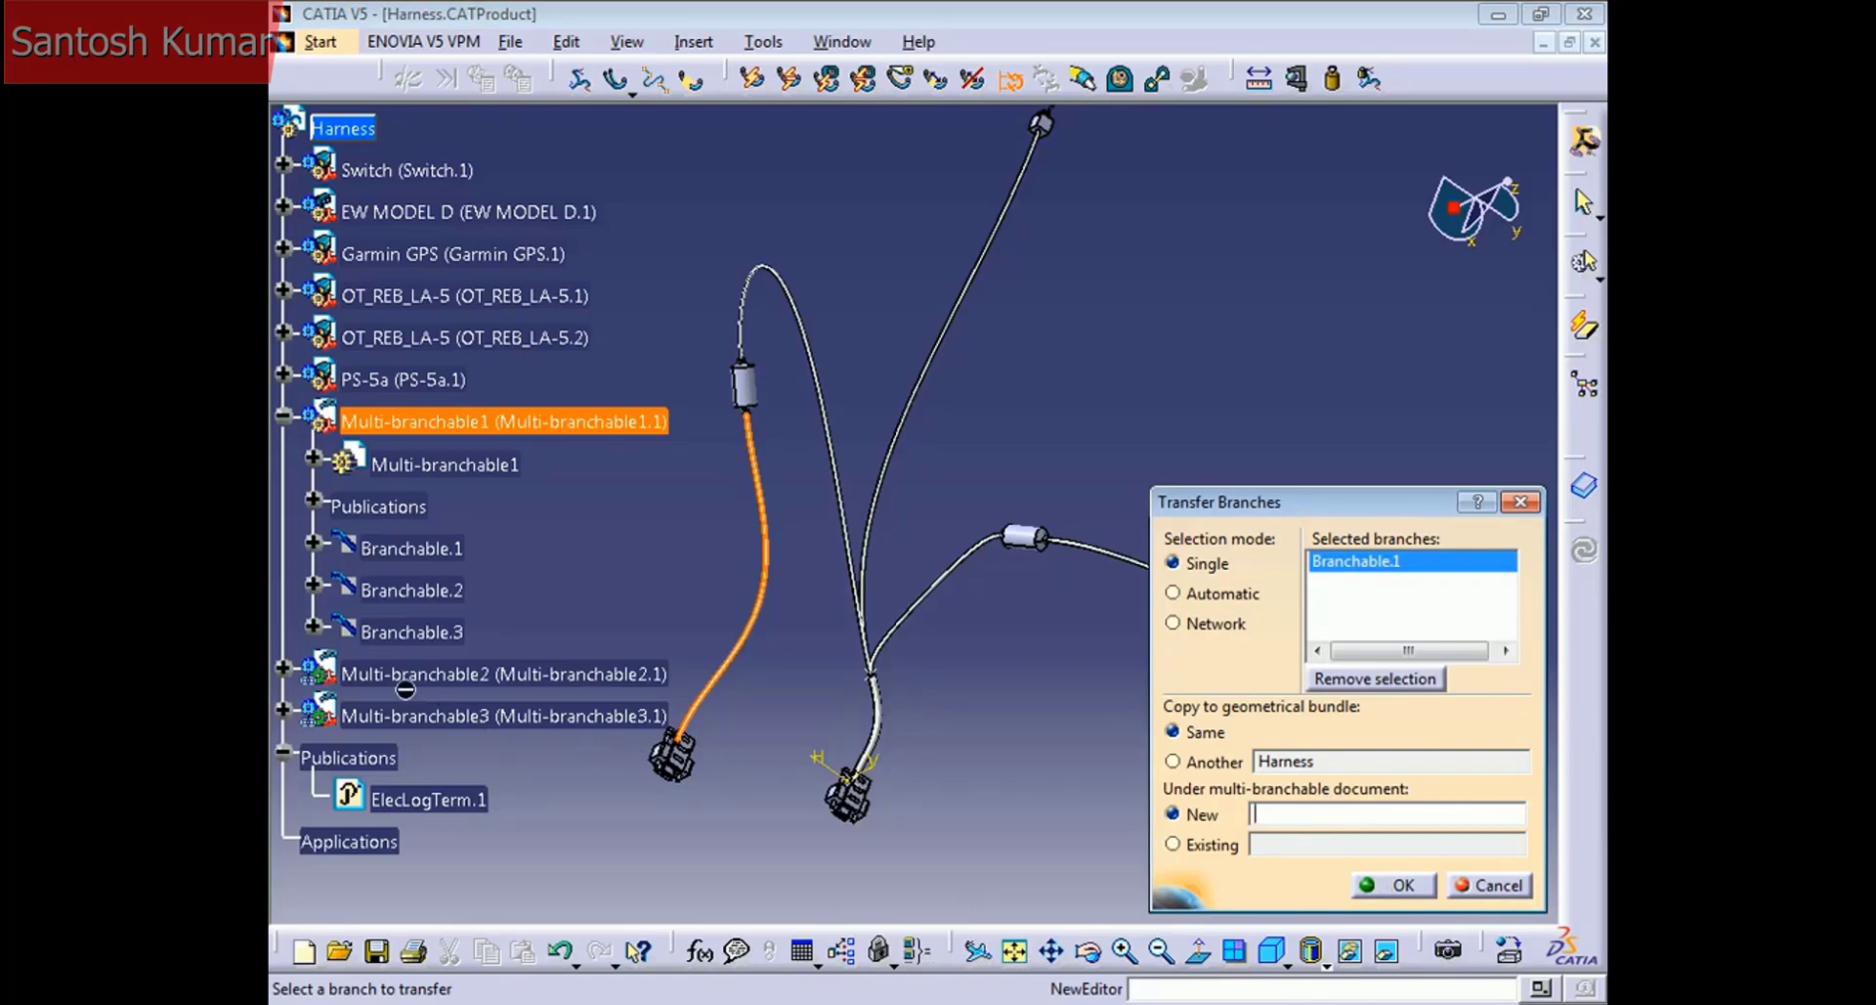
pyautogui.click(1404, 886)
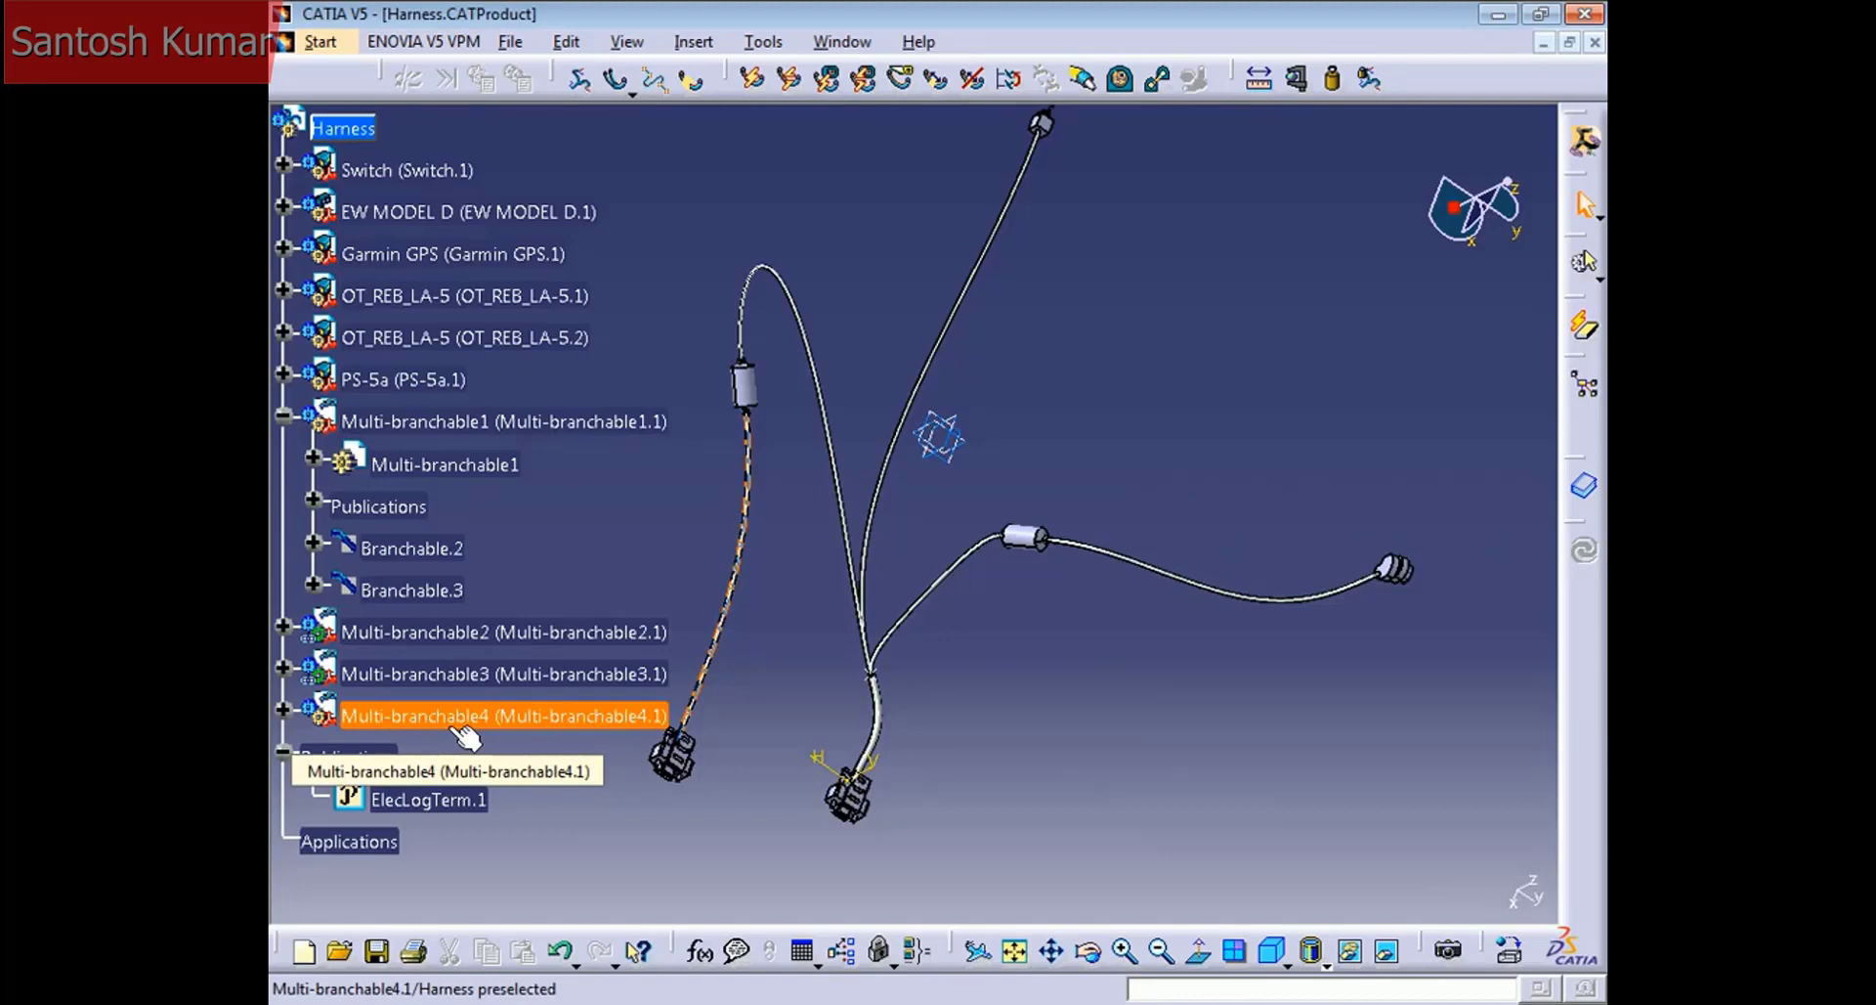
# Step: Expand Multi-branchable4 and highlight Branchable.1.1 in the model to verify the move
pyautogui.click(283, 711)
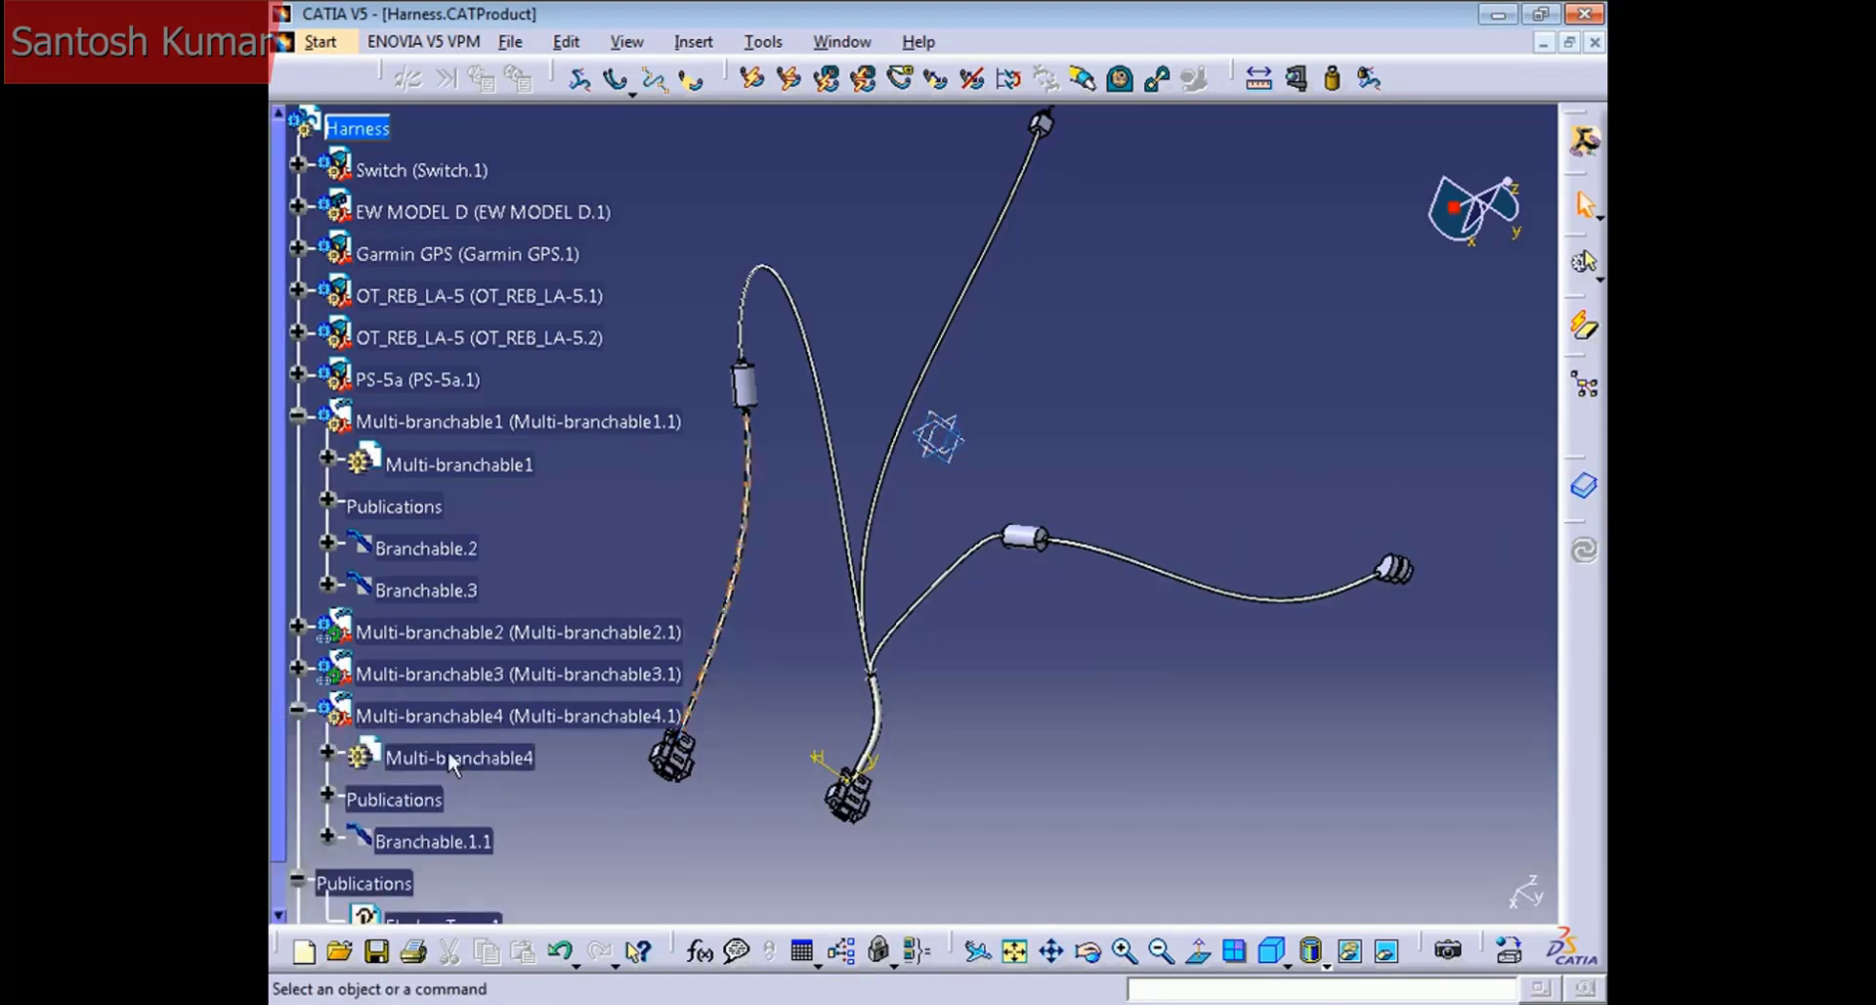
pyautogui.scroll(-2, 437, 777)
pyautogui.moveTo(723, 649); pyautogui.dragTo(907, 660, button='middle')
pyautogui.click(907, 660)
pyautogui.click(724, 725)
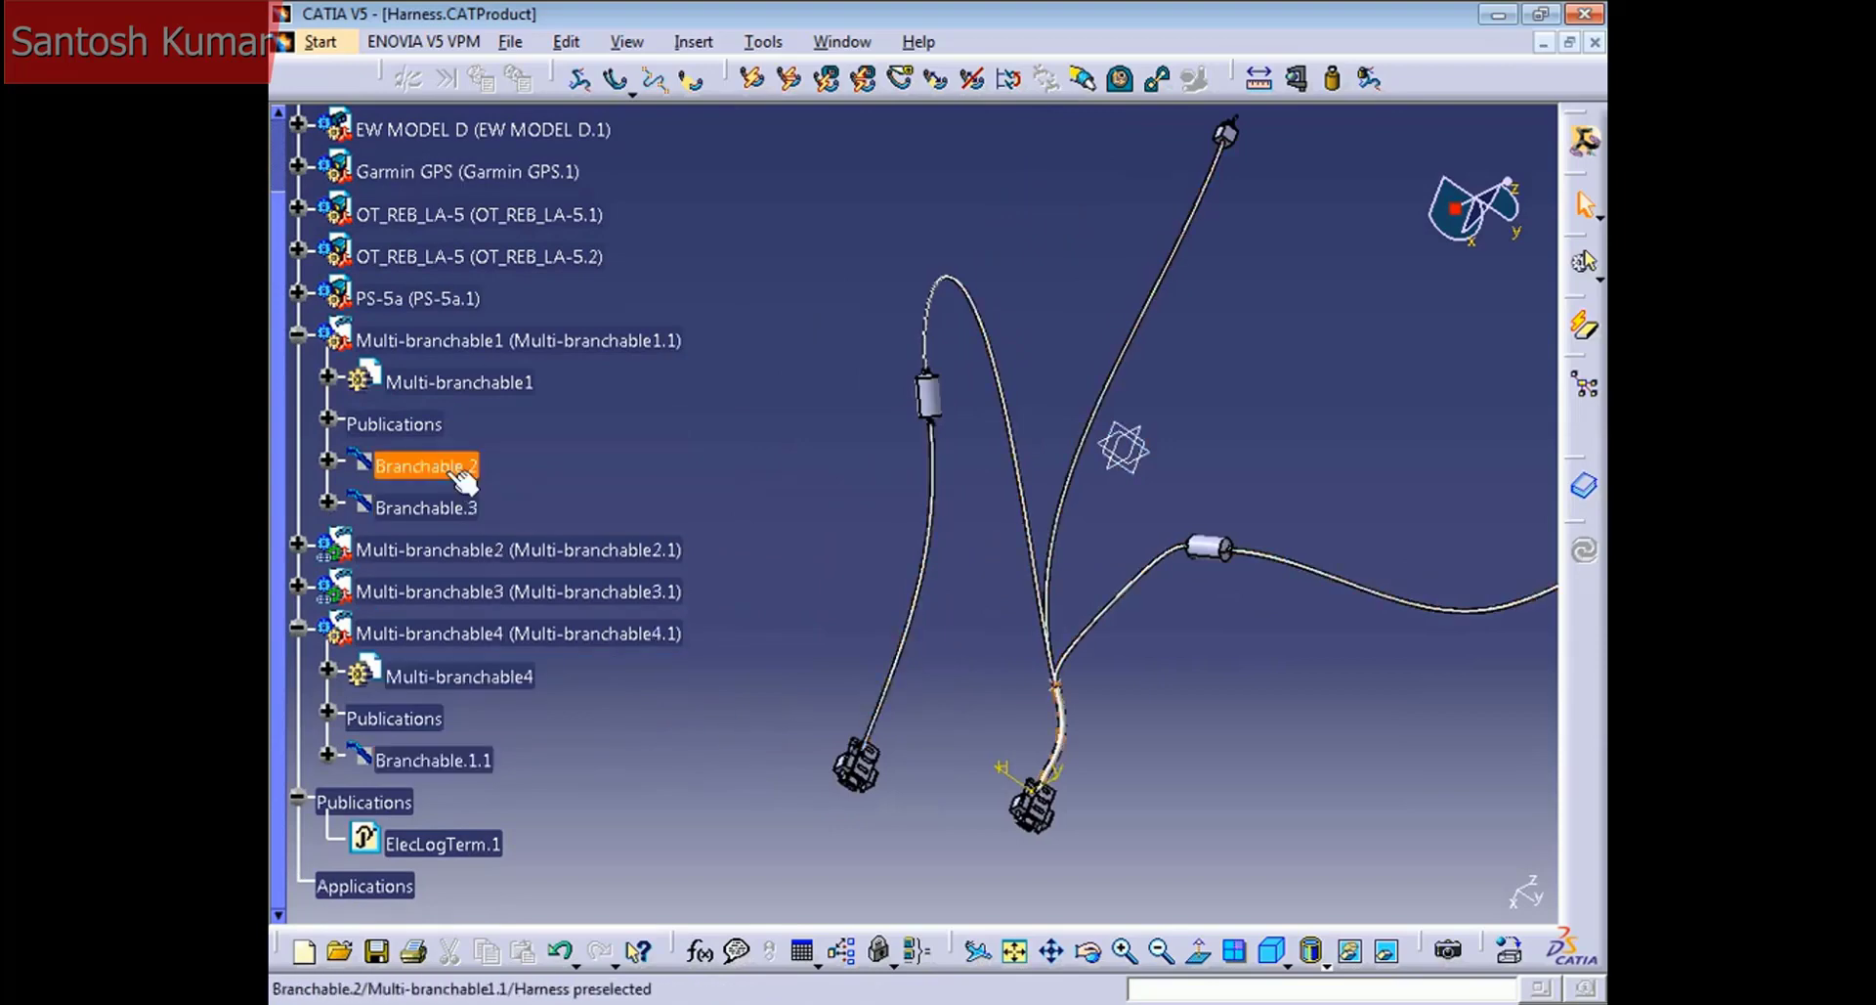
pyautogui.moveTo(683, 449); pyautogui.dragTo(620, 453, button='middle')
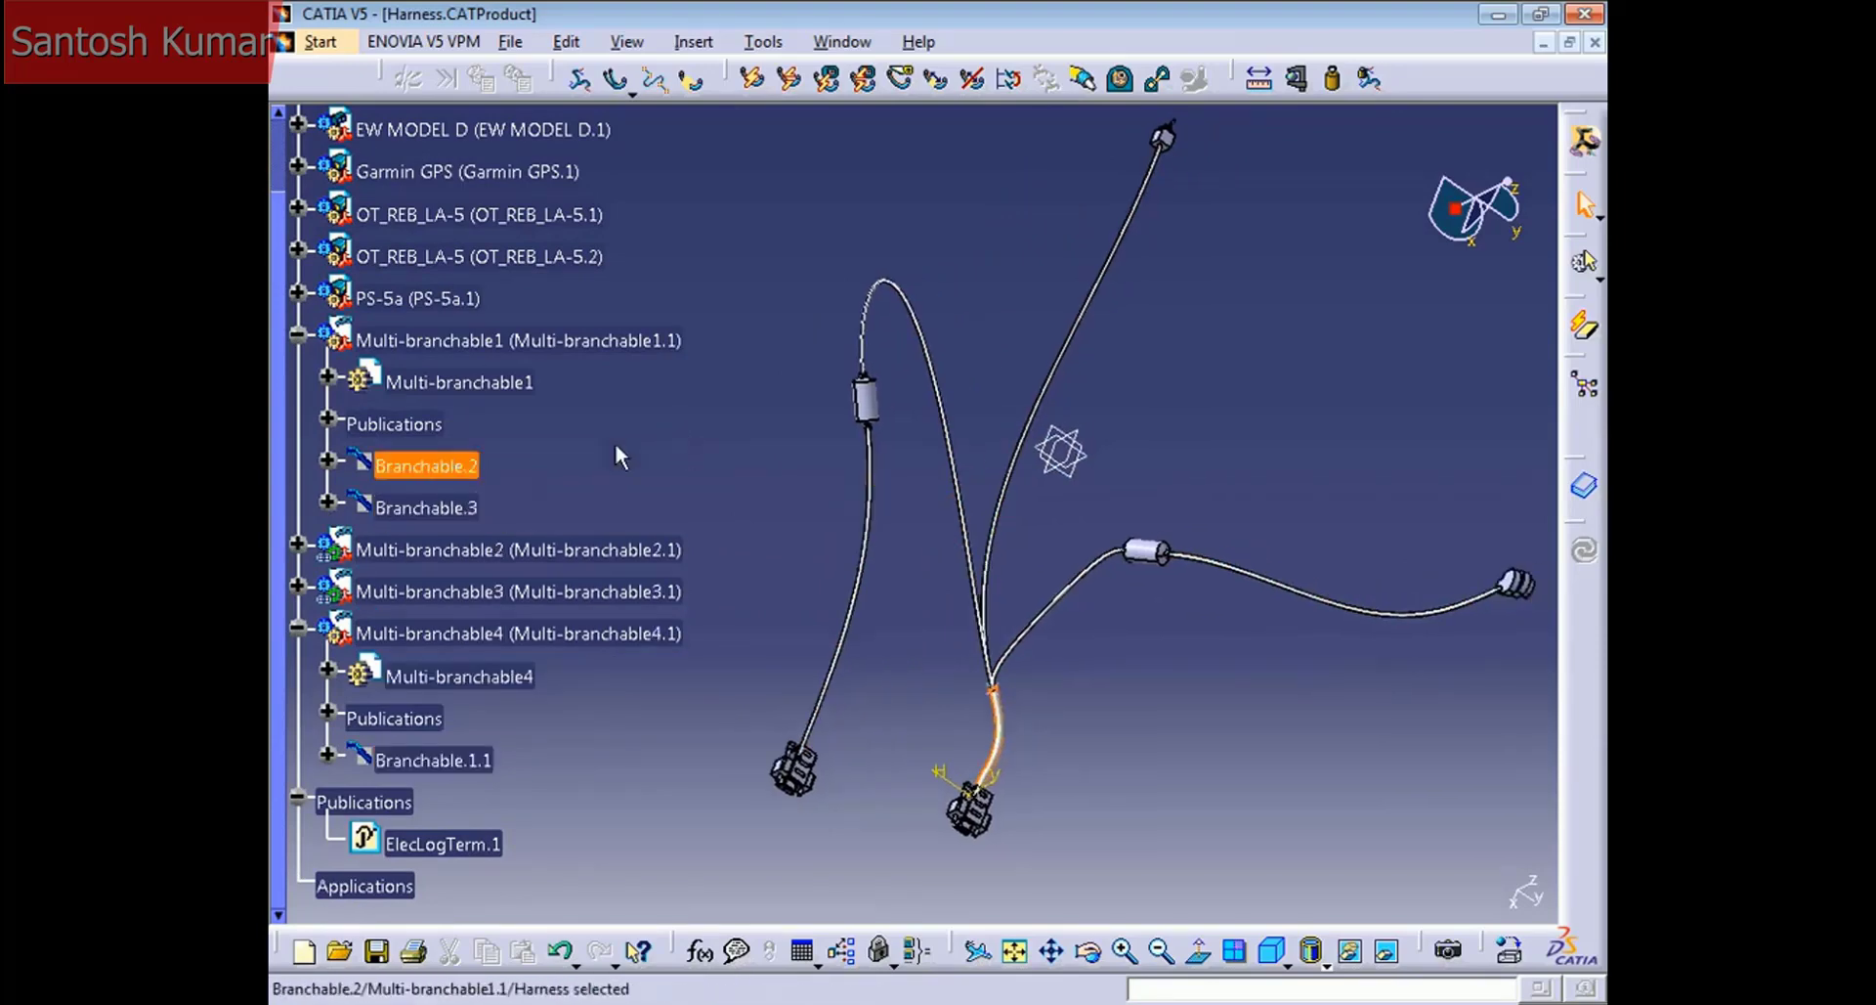
pyautogui.click(1004, 88)
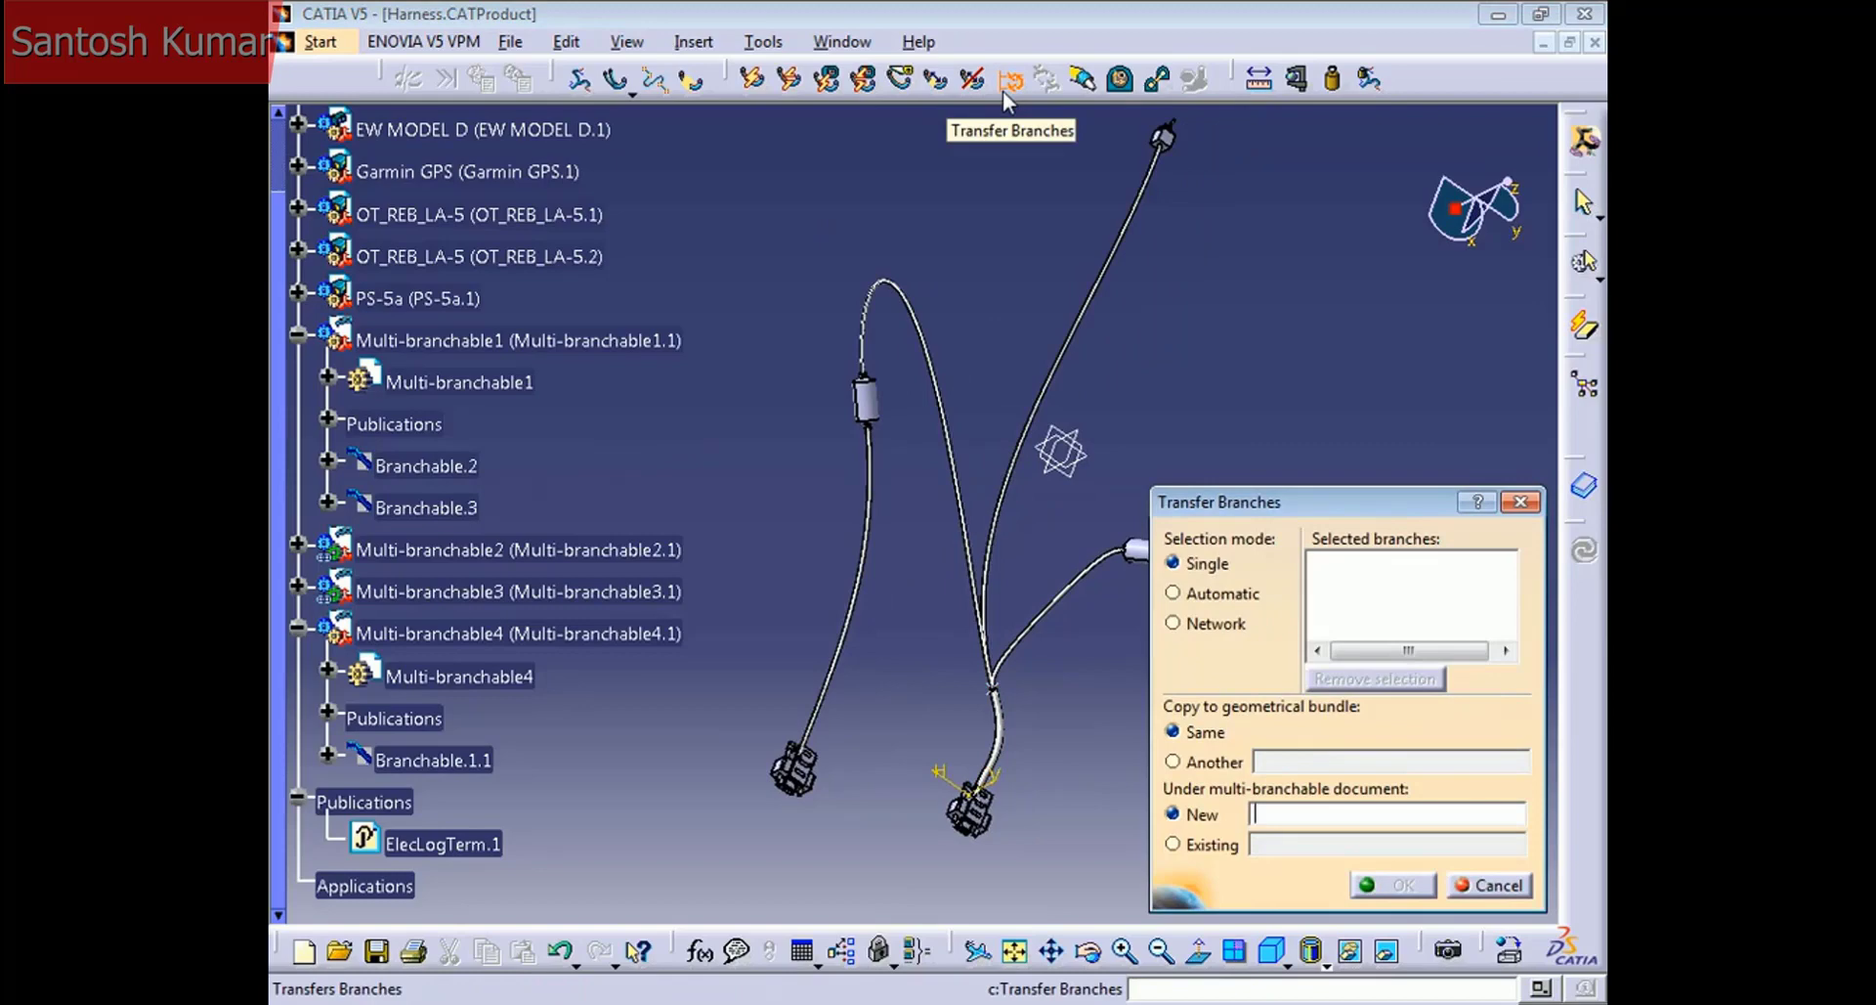
# Step: Transfer Branchable.2 into new Multi-branchable5 and highlight its bundle segment
pyautogui.click(426, 466)
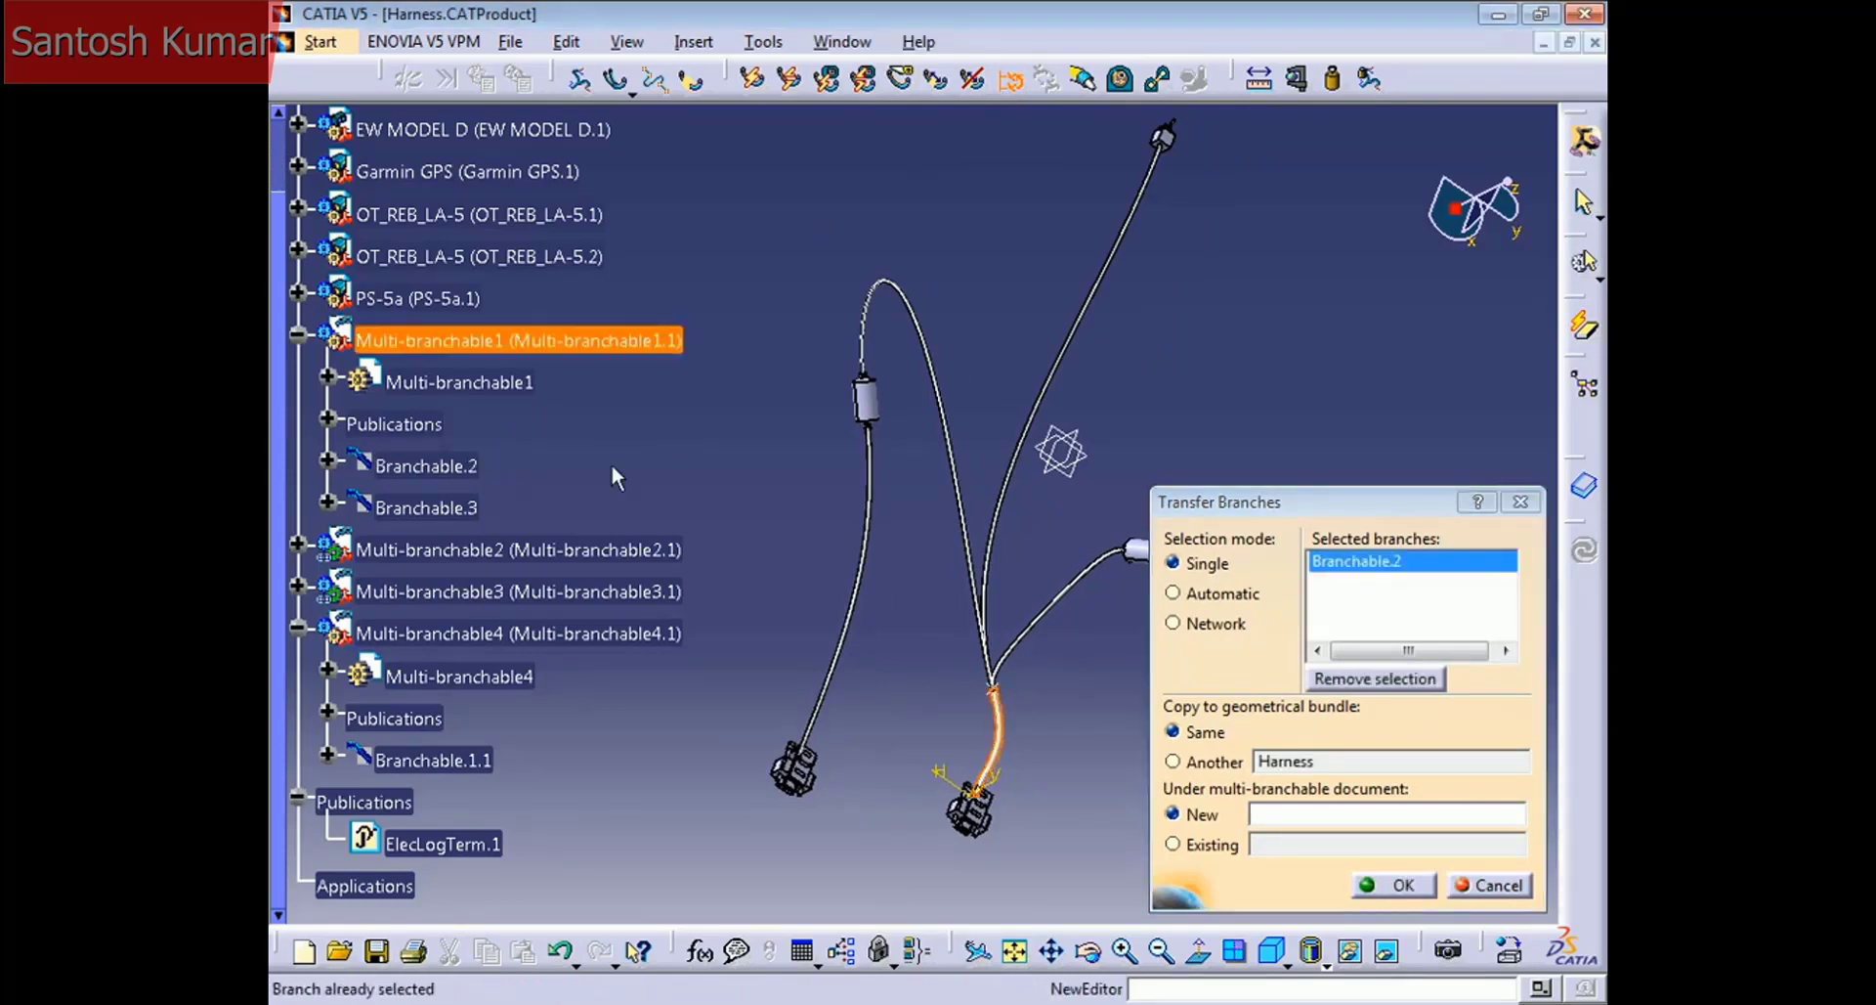
pyautogui.click(1392, 885)
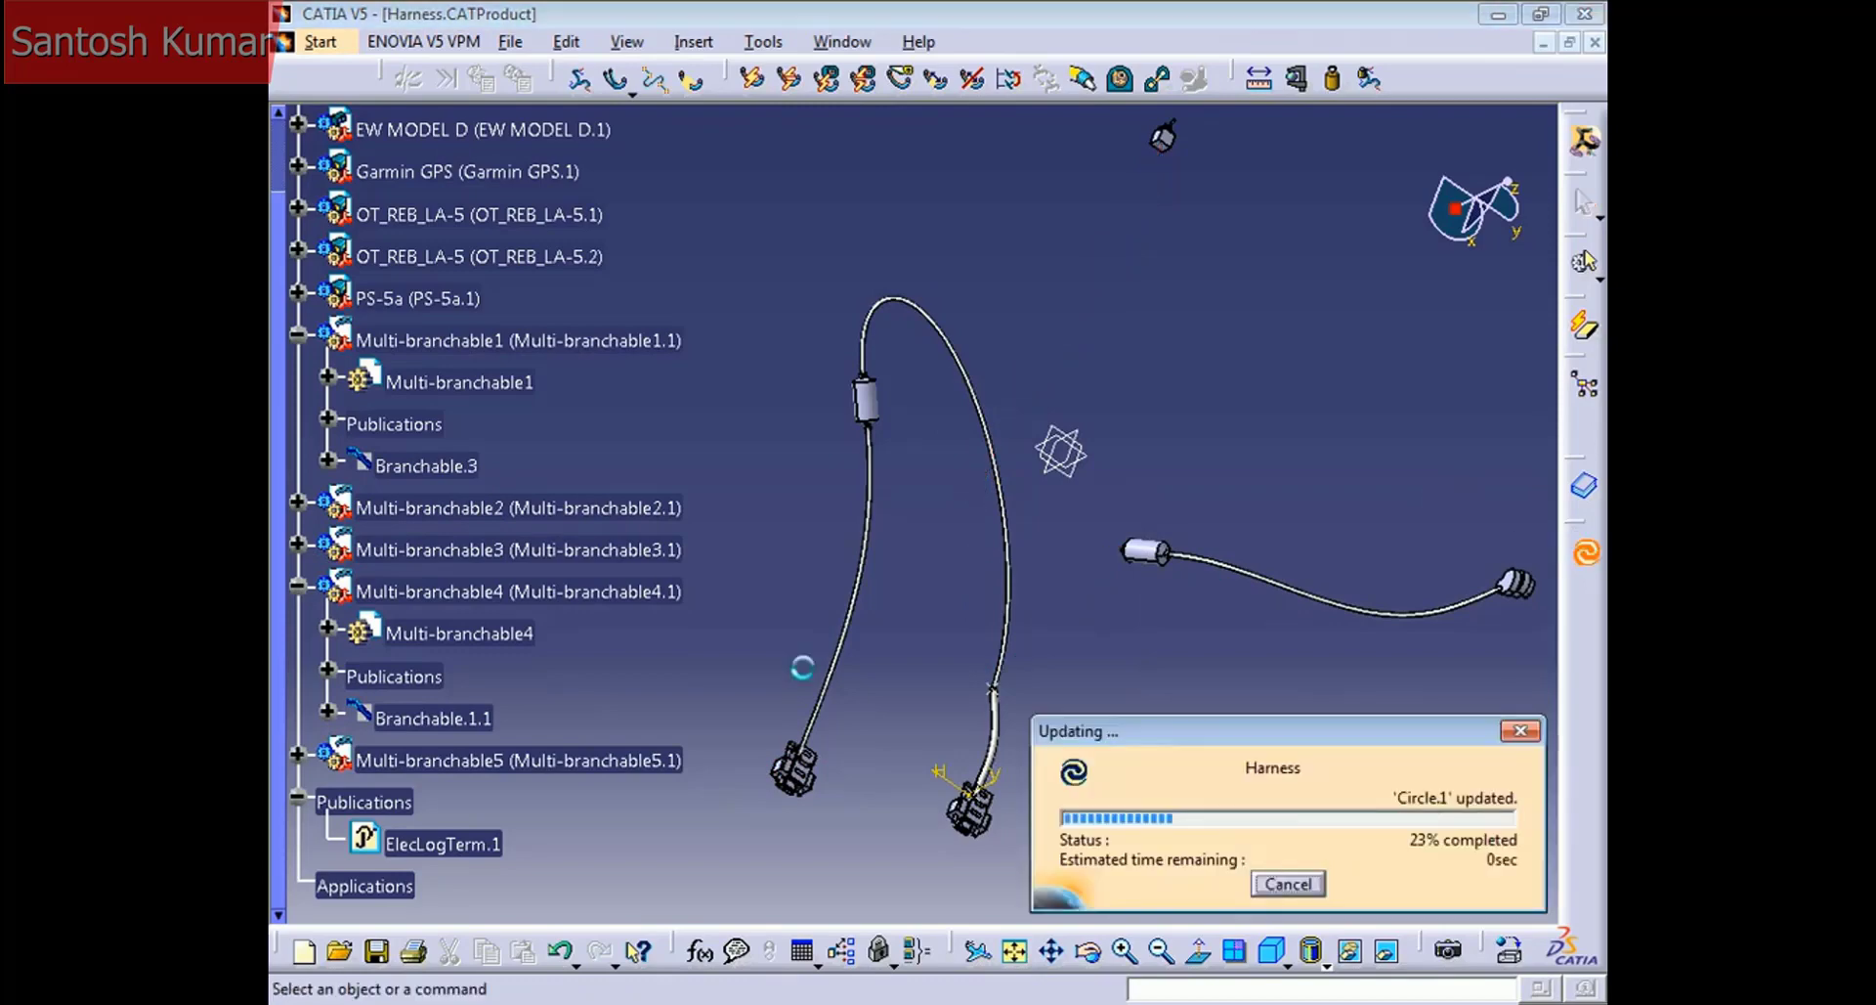
pyautogui.click(297, 754)
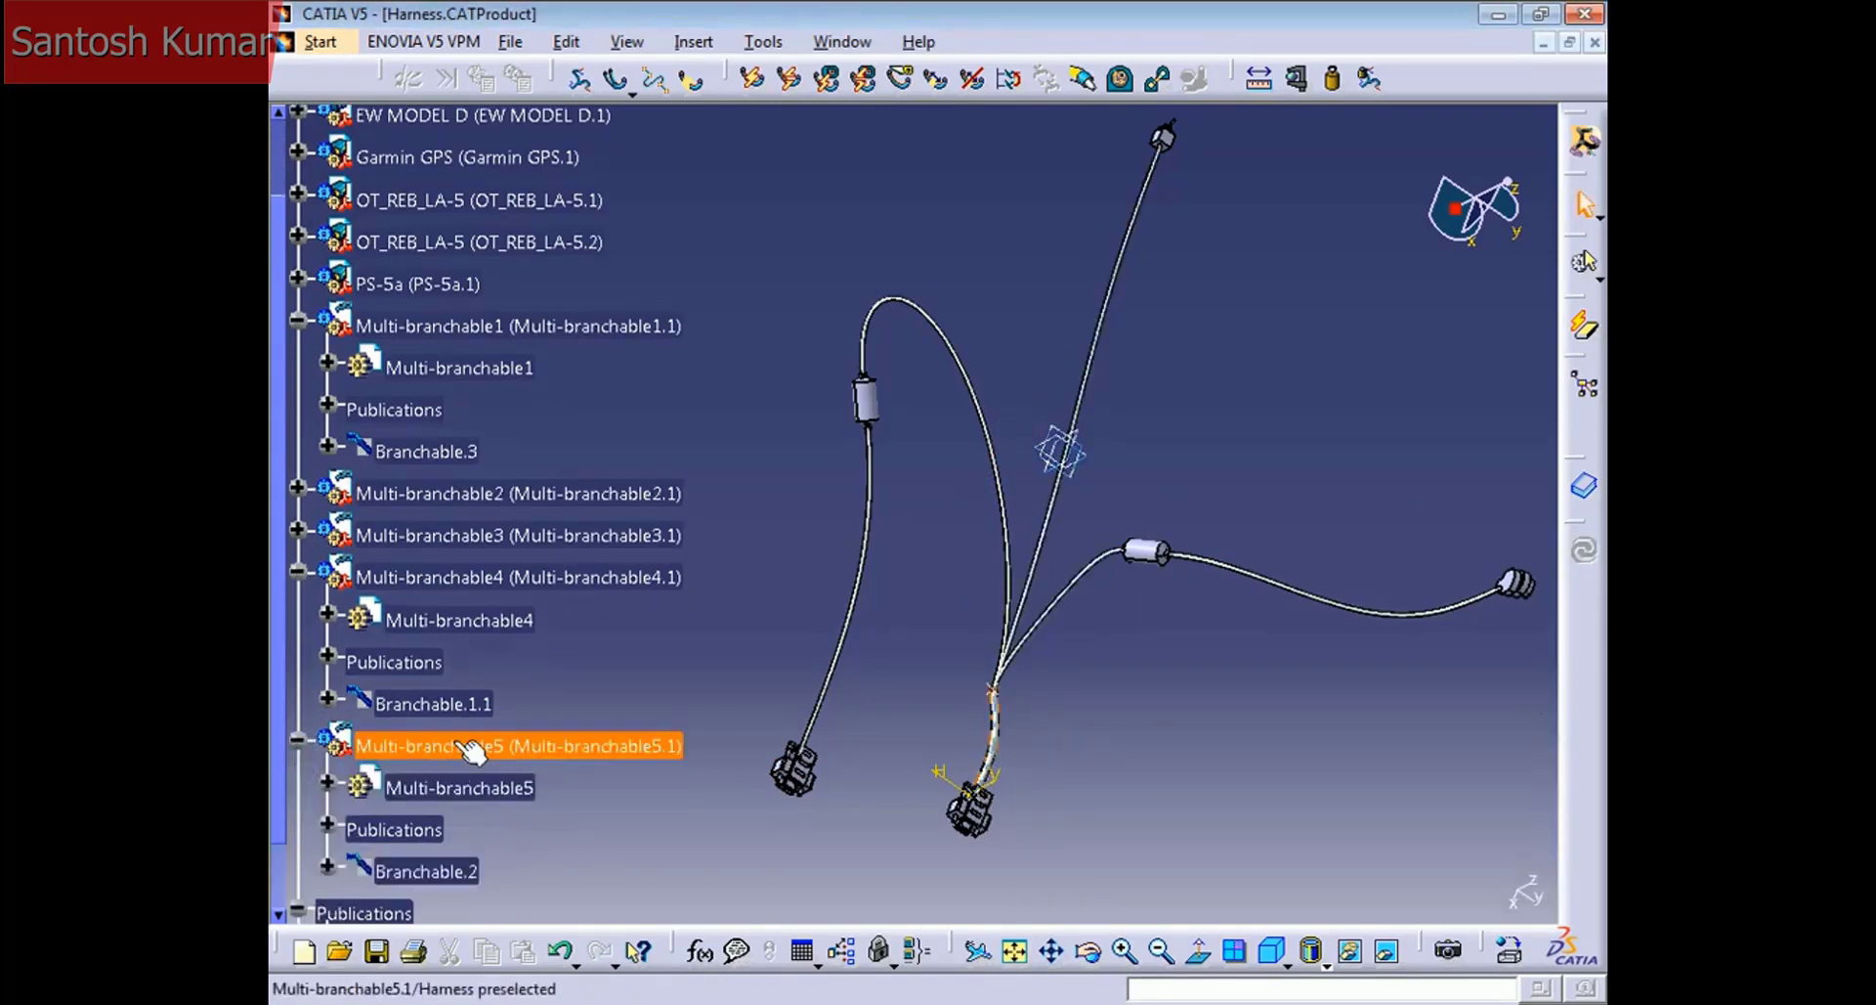
pyautogui.click(328, 867)
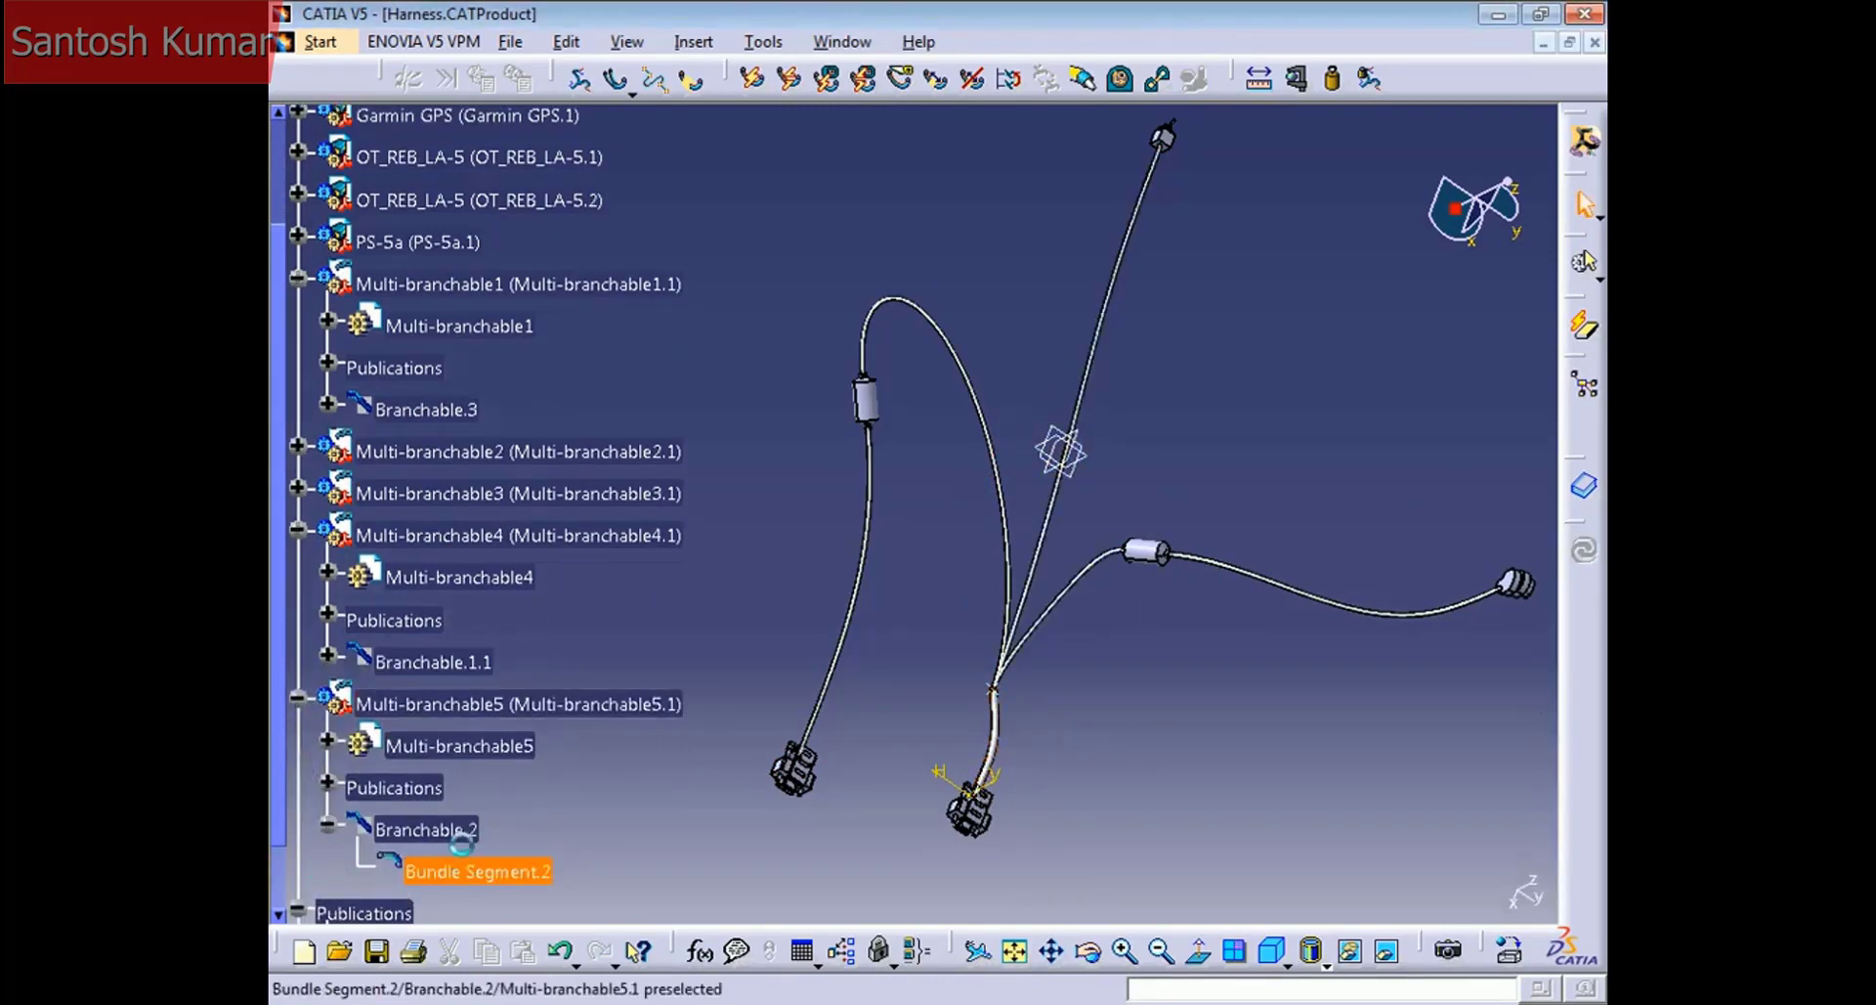
pyautogui.click(426, 828)
pyautogui.moveTo(948, 674); pyautogui.dragTo(824, 766, button='middle')
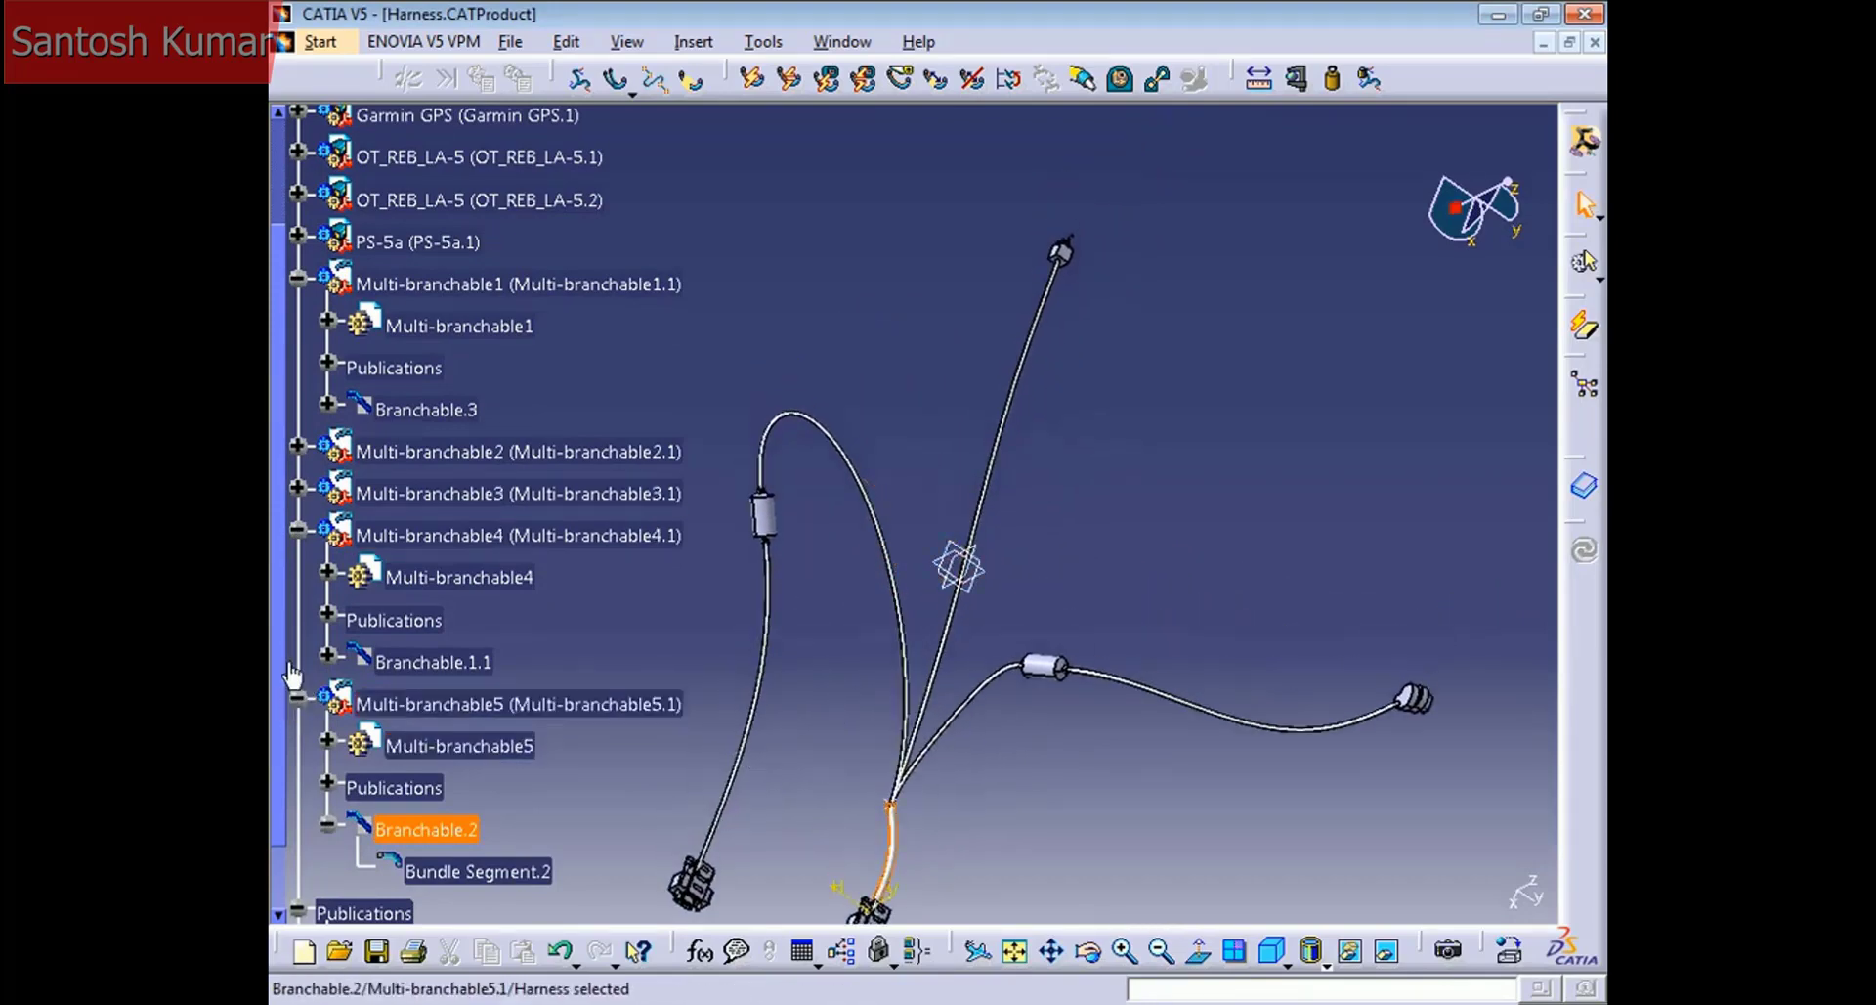
# Step: Collapse Multi-branchable4 and 5, then expand Multi-branchable2's Branchable.1 and Branchable.2
pyautogui.click(296, 529)
pyautogui.click(295, 571)
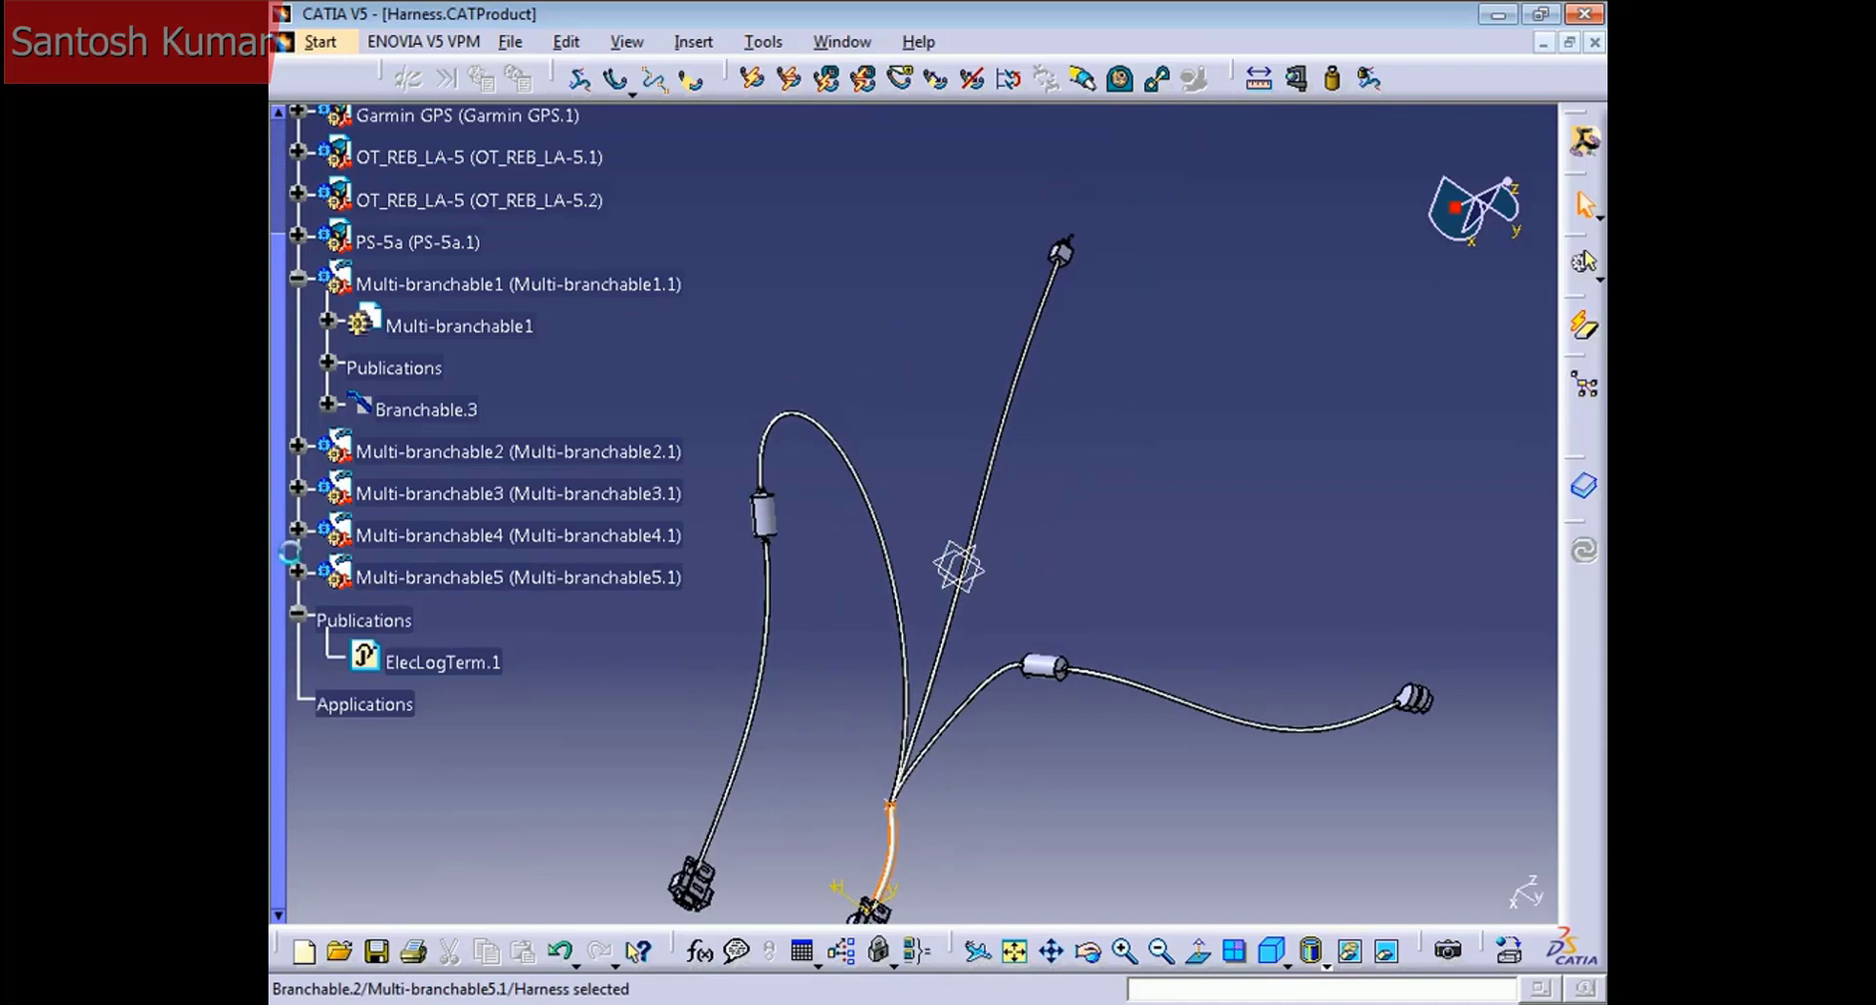
pyautogui.click(296, 445)
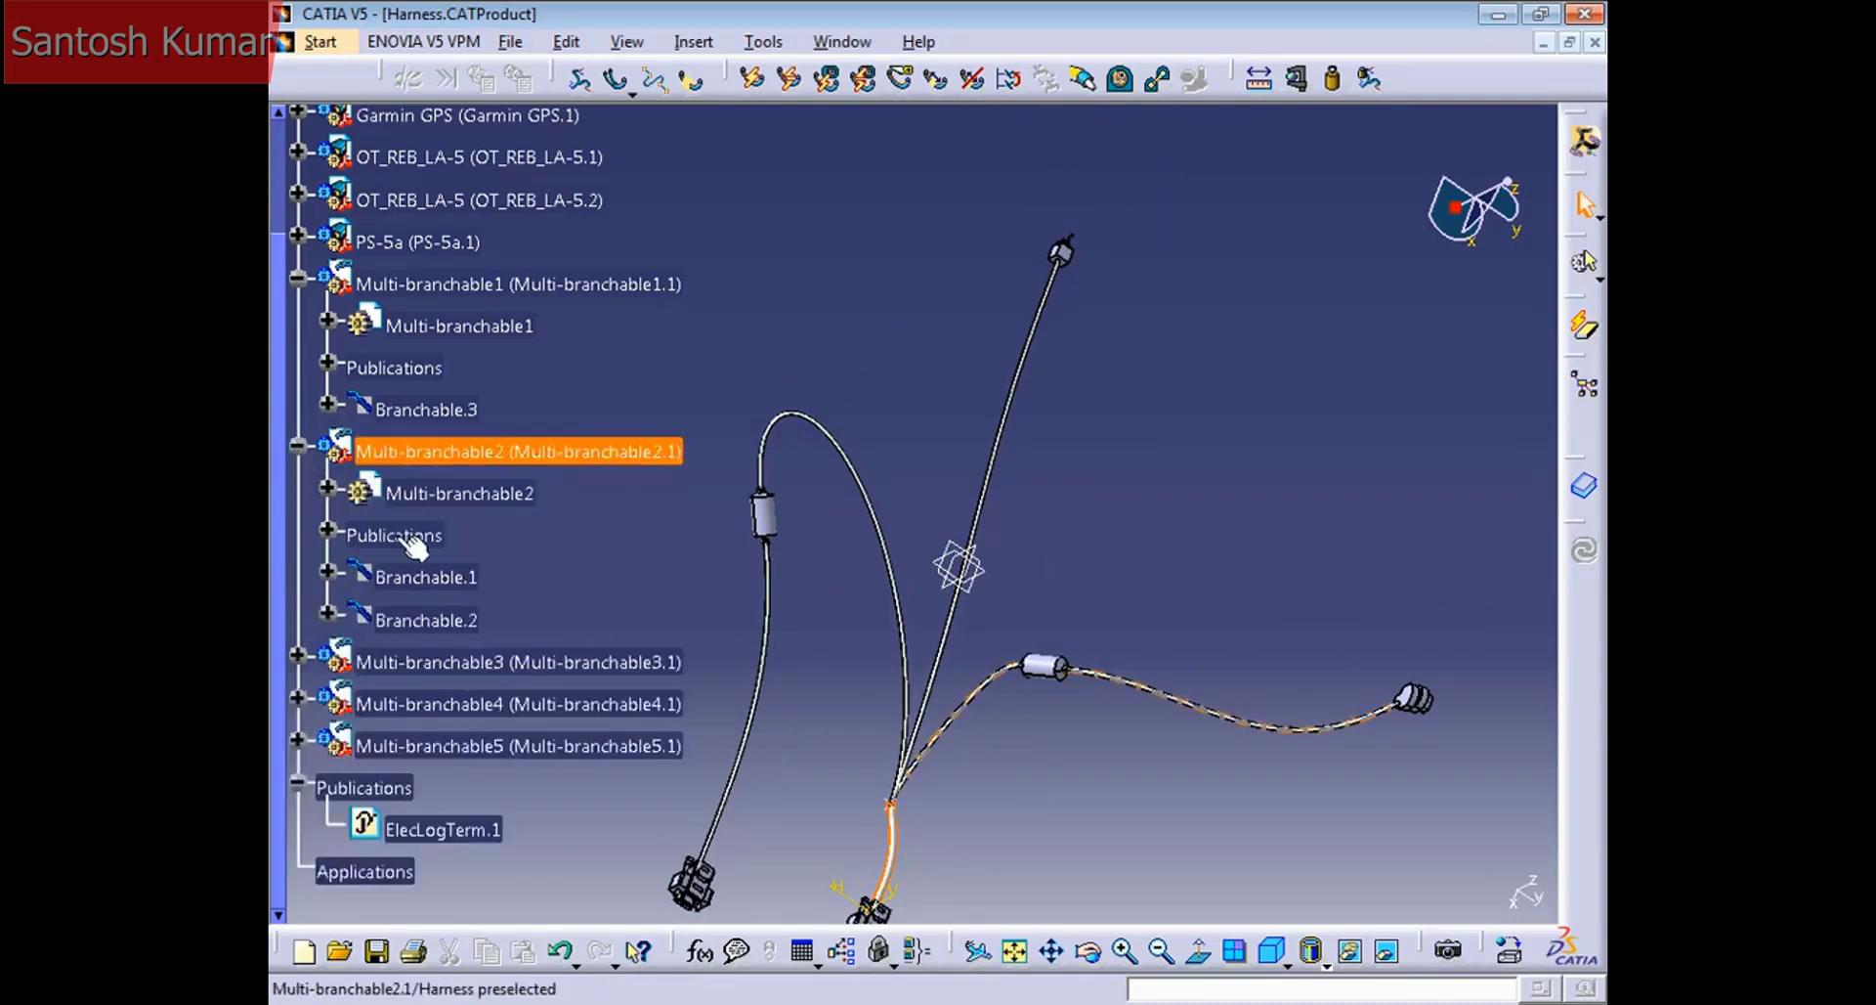
pyautogui.click(328, 613)
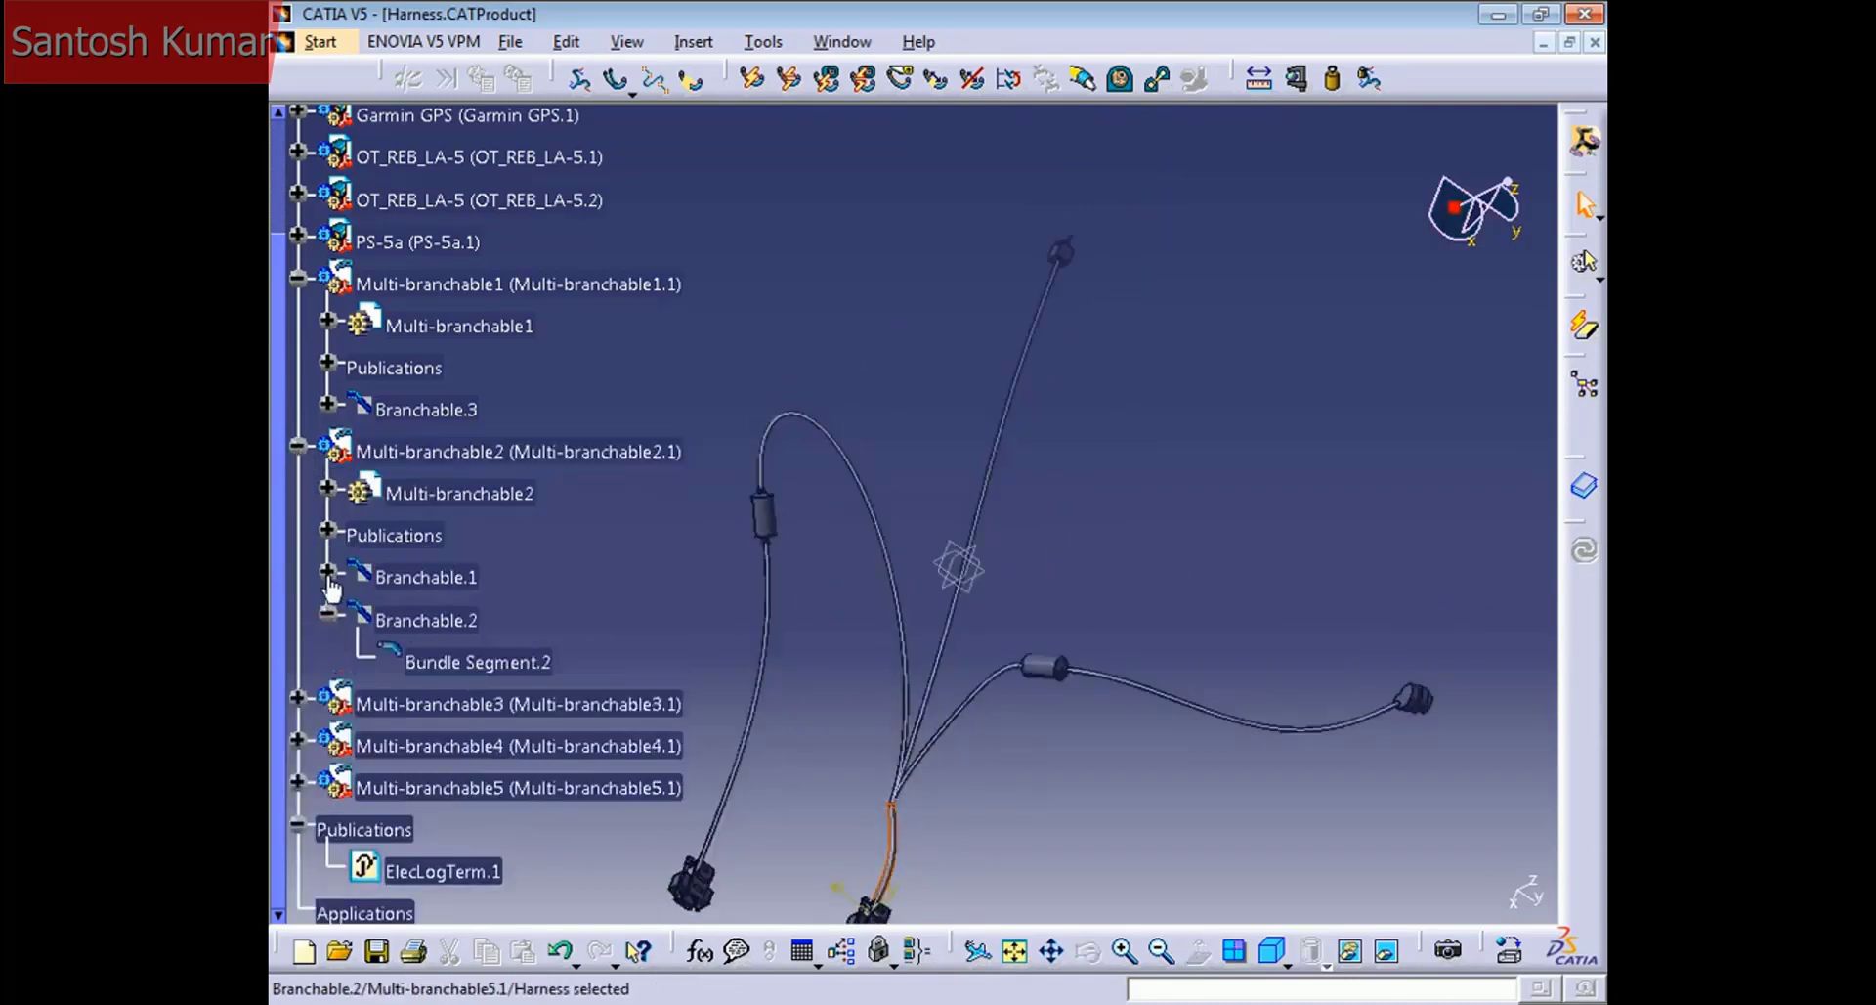
pyautogui.click(329, 573)
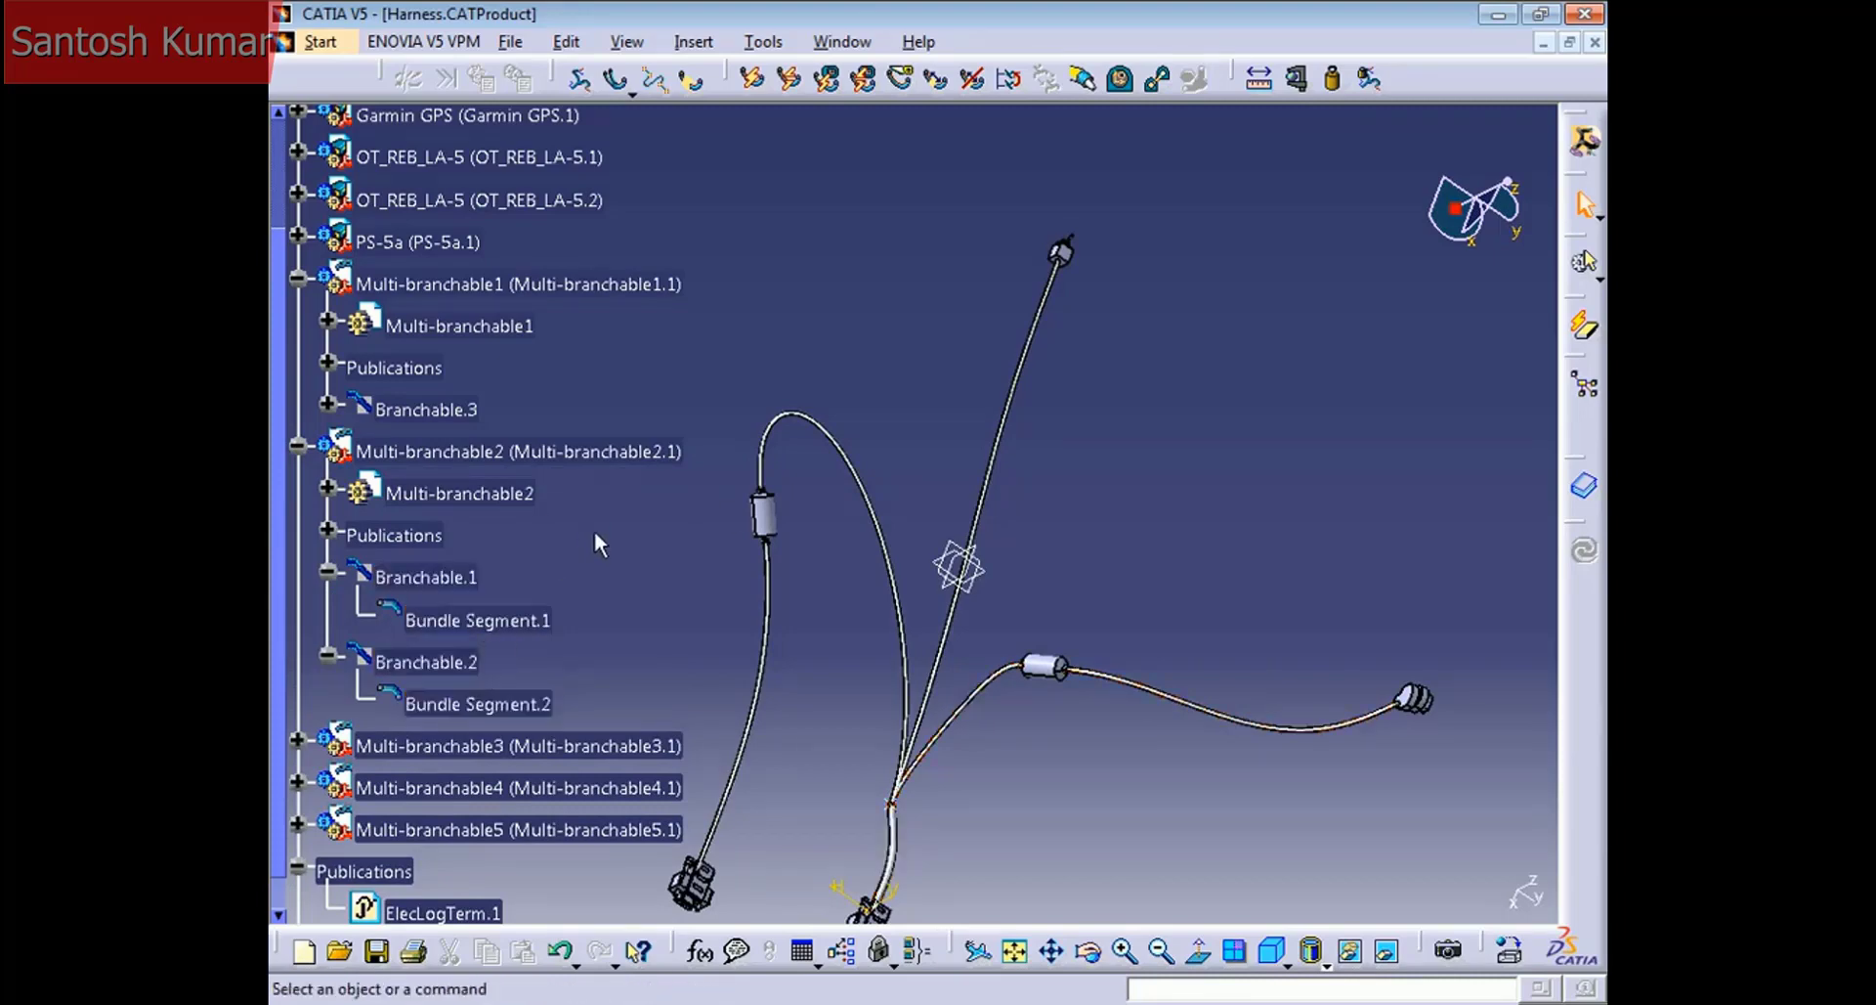
pyautogui.click(1009, 78)
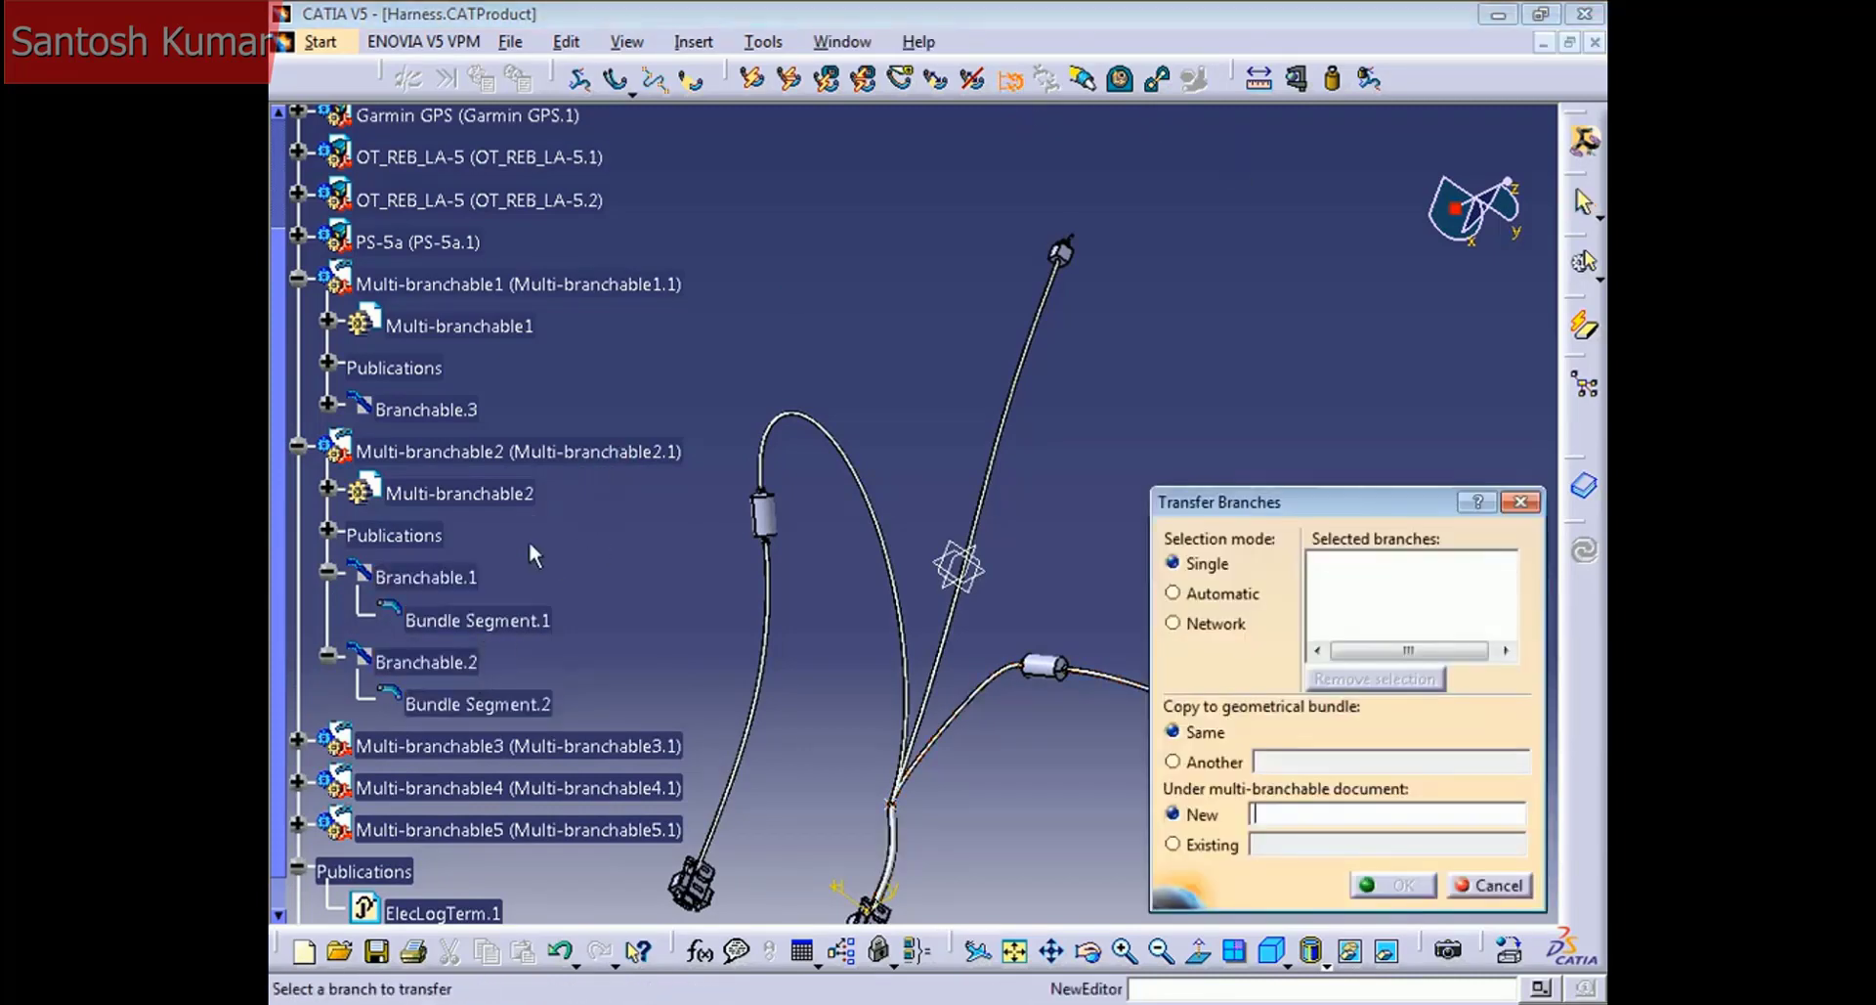
# Step: Transfer Multi-branchable2's Branchable.1 into new Multi-branchable6 and check its contents
pyautogui.click(447, 579)
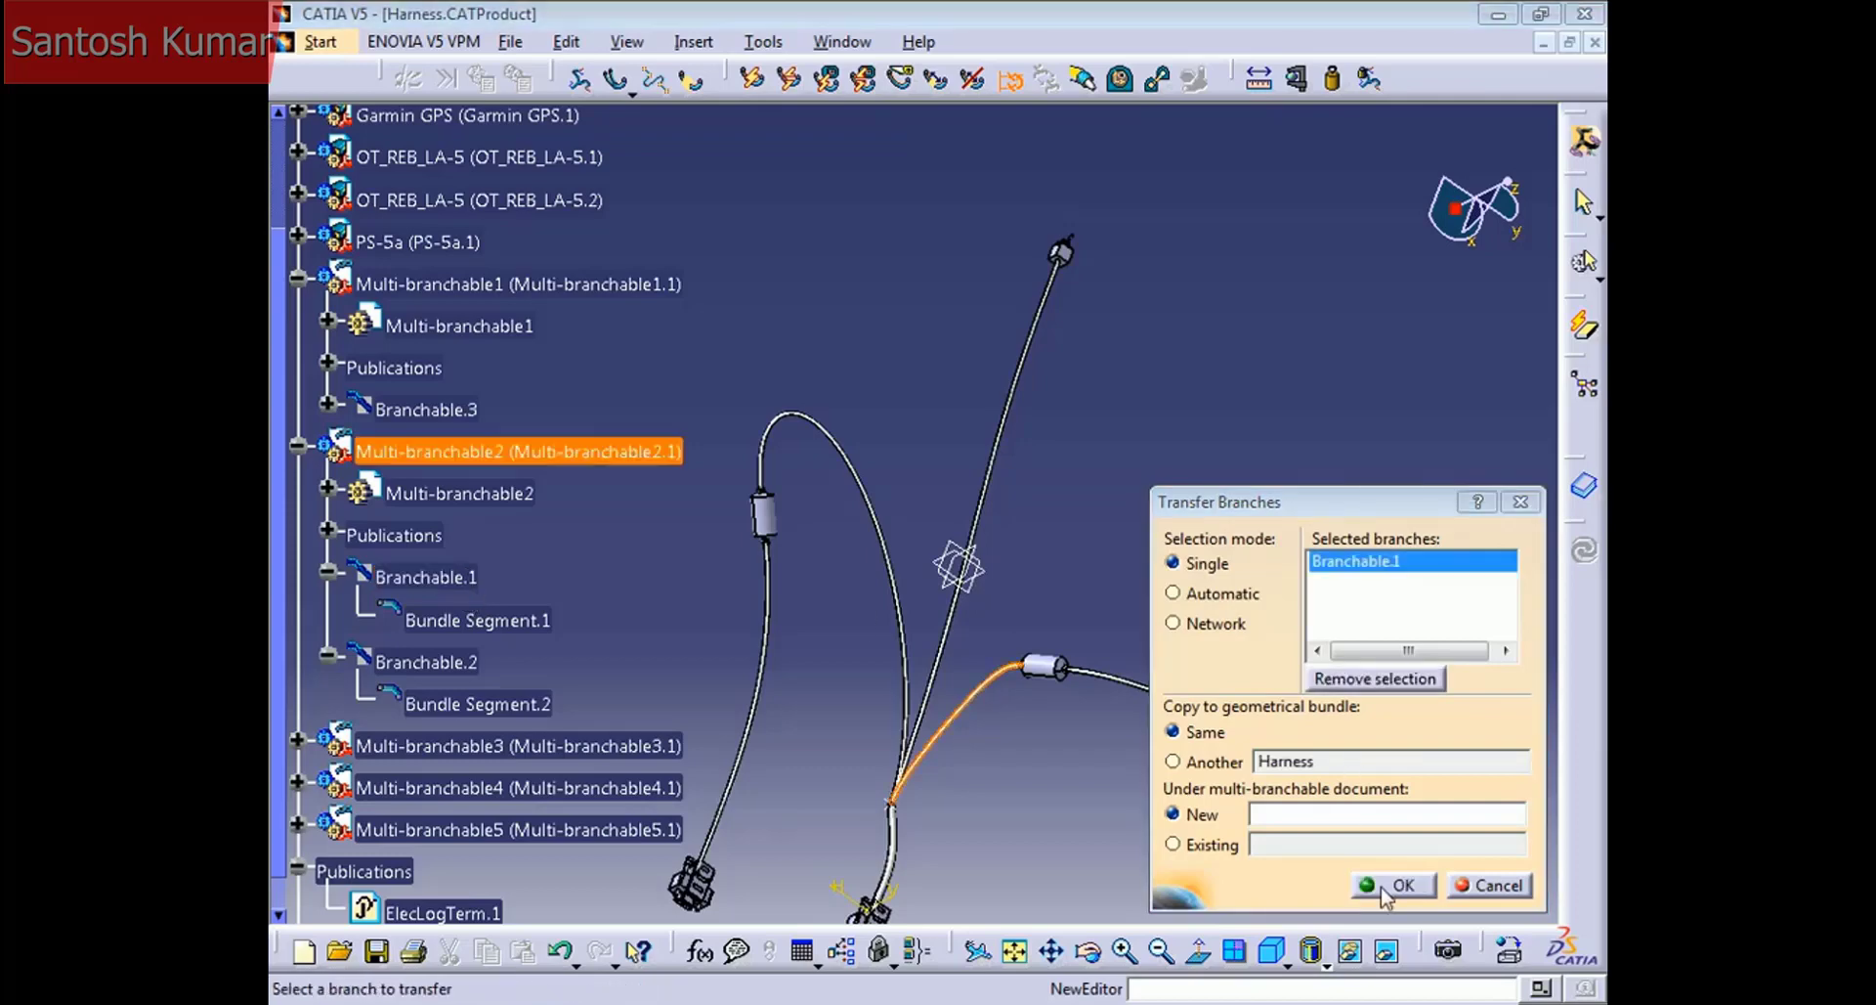
pyautogui.click(1395, 885)
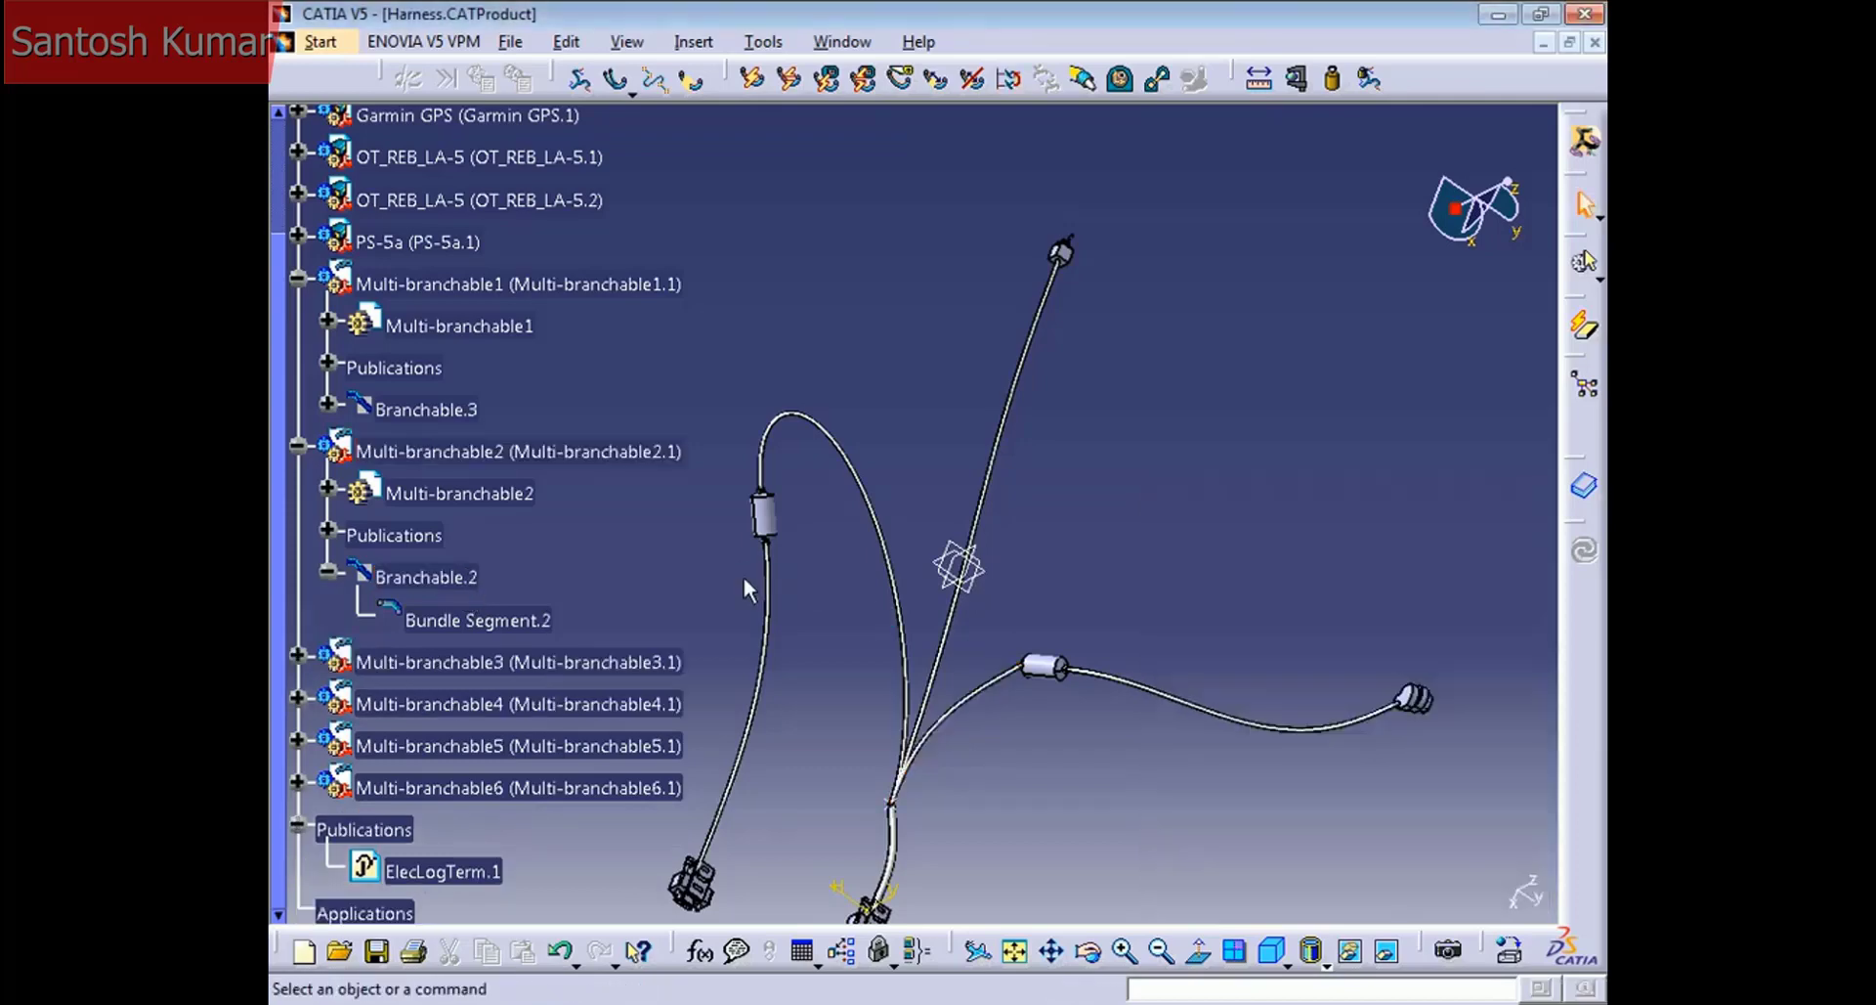
pyautogui.click(297, 446)
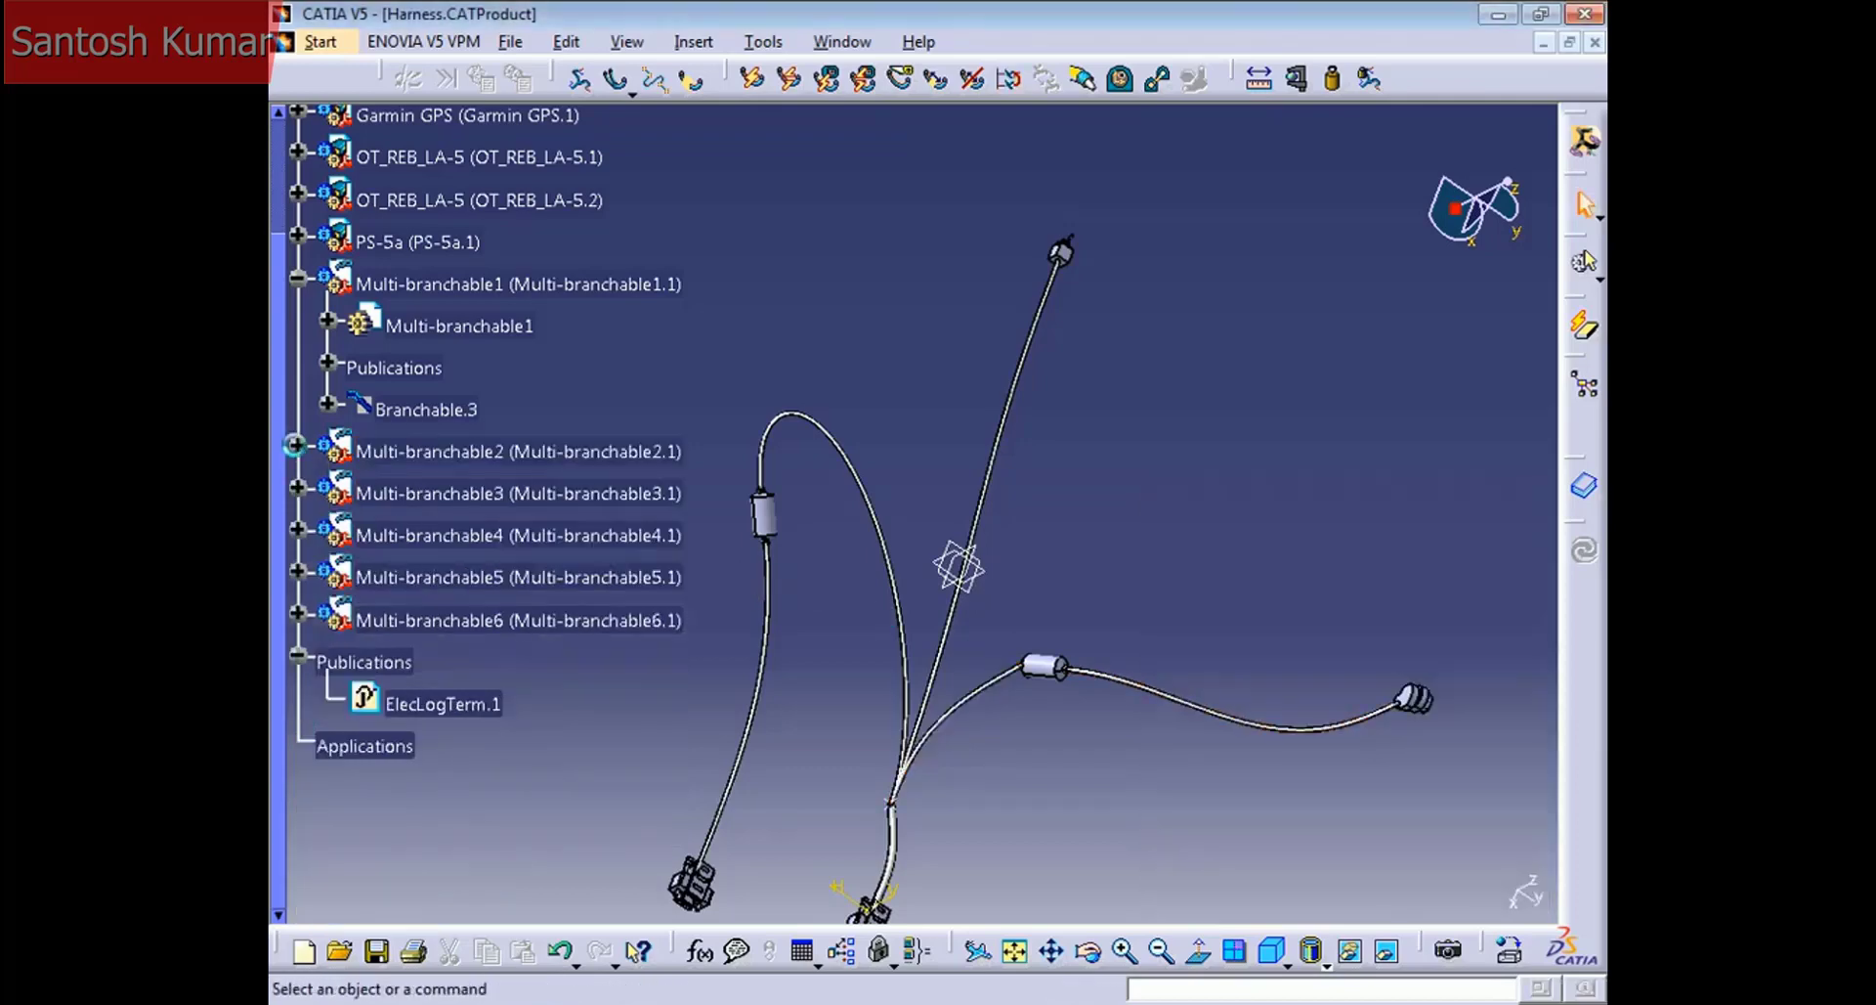
pyautogui.click(297, 613)
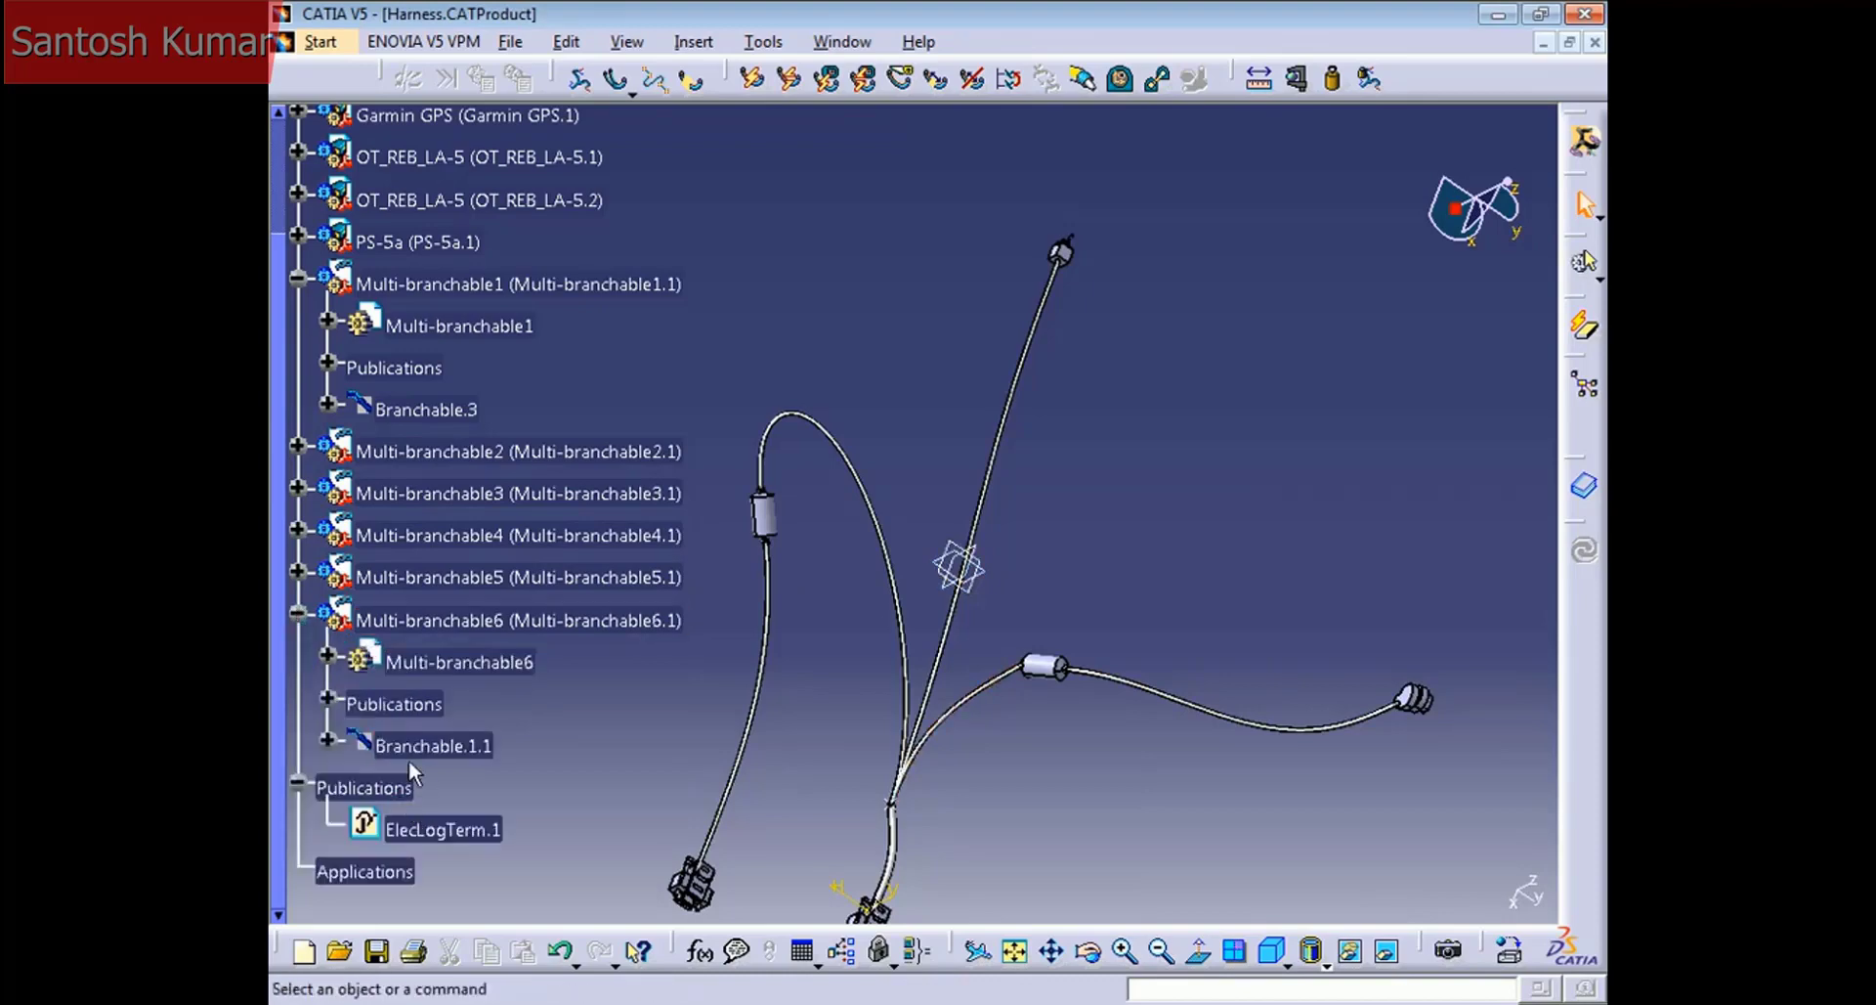
pyautogui.click(297, 613)
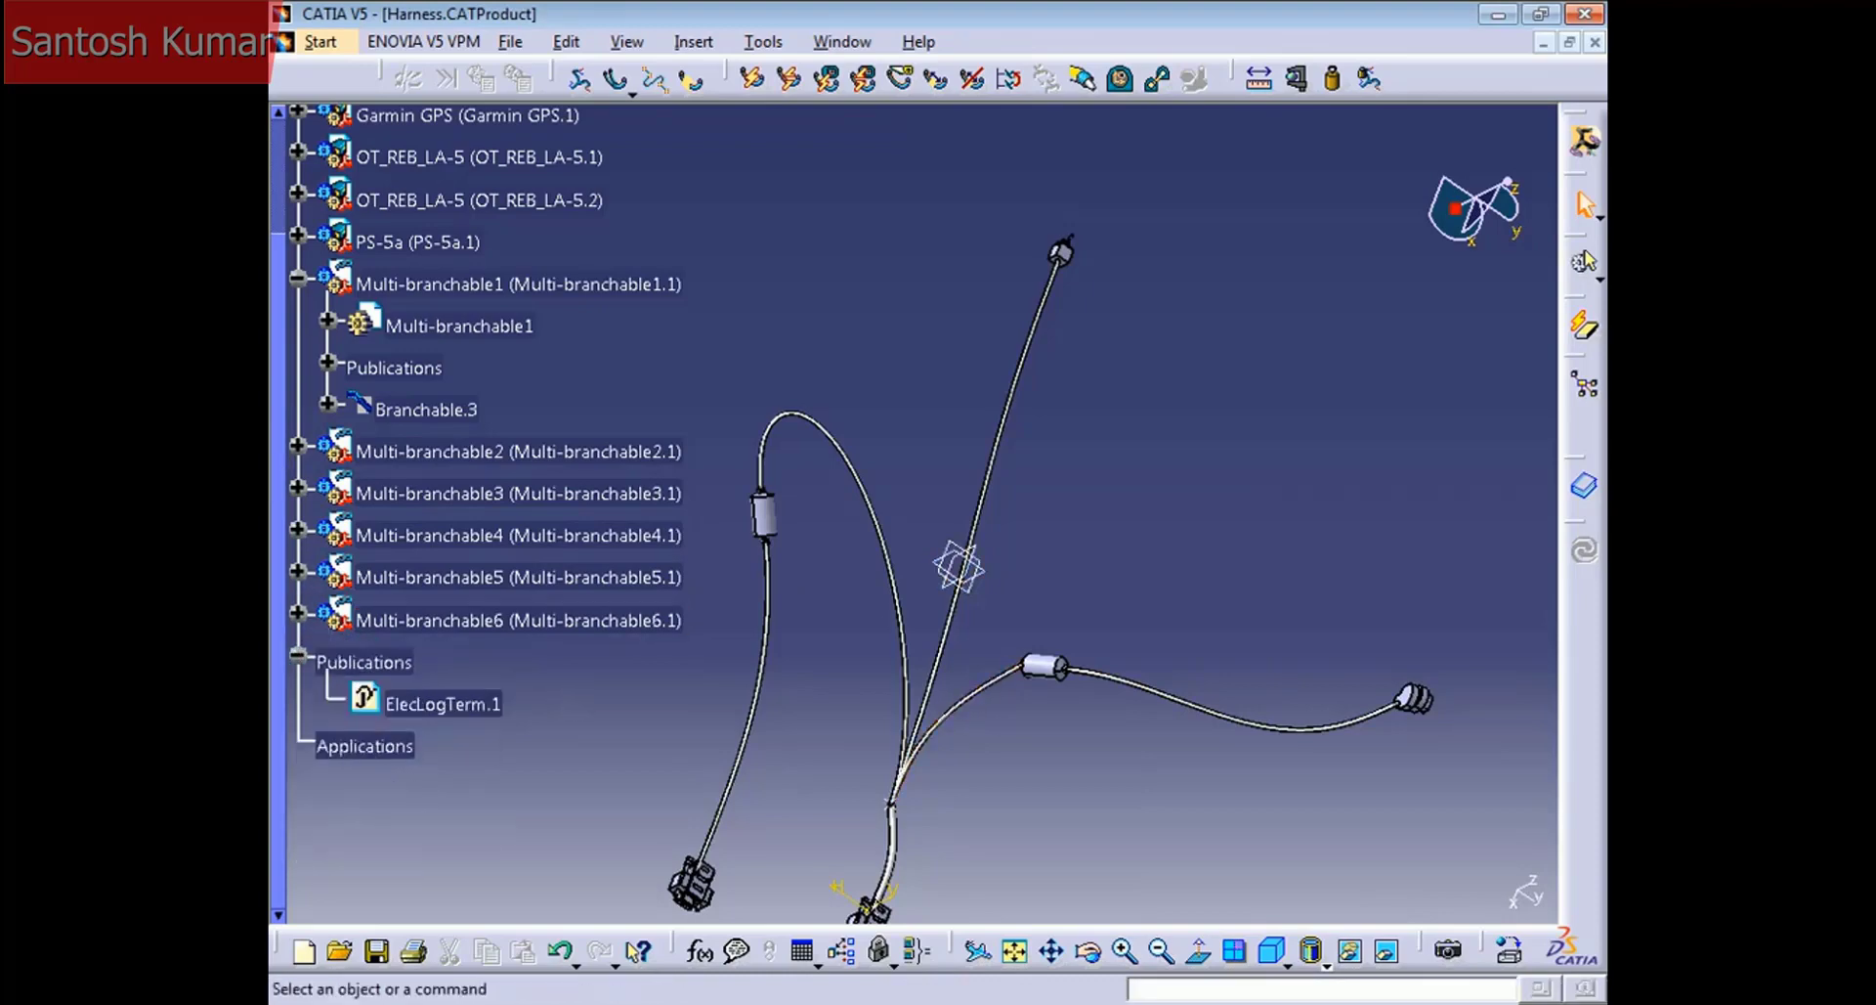
# Step: Check the remaining branches of Multi-branchable2 and 3, then collapse all multi-branchable nodes
pyautogui.click(298, 447)
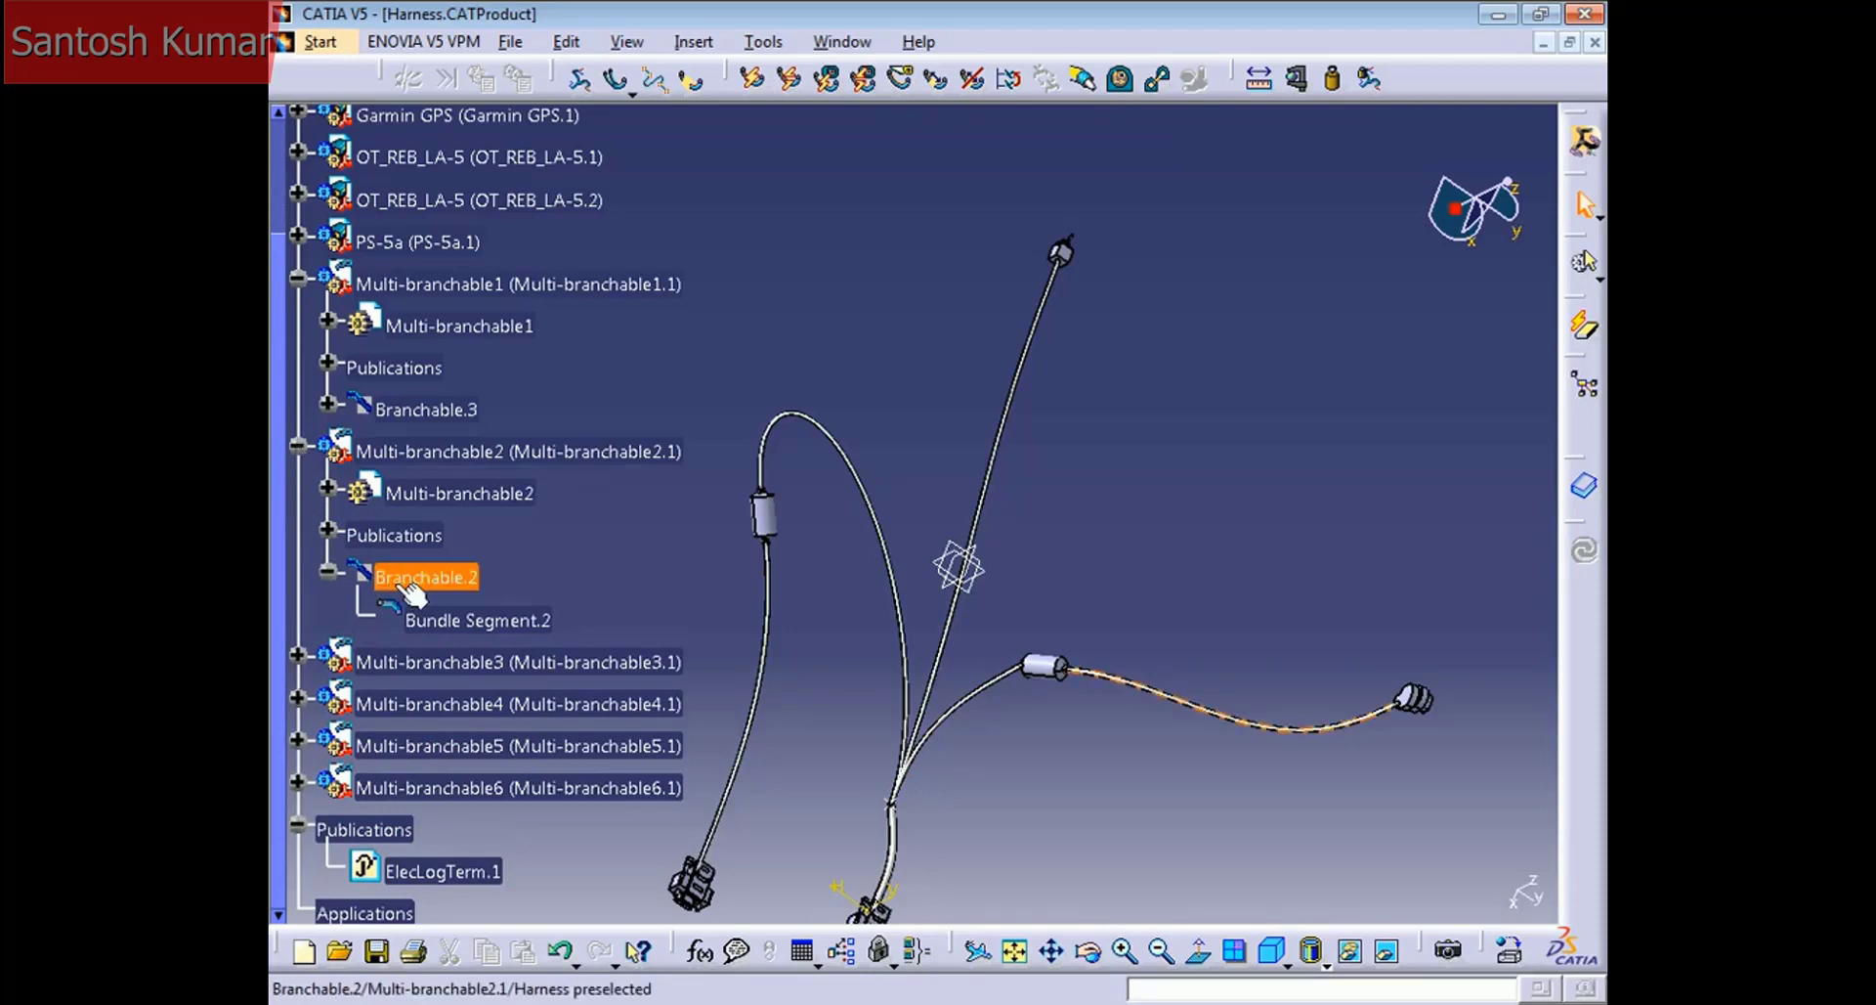
pyautogui.click(298, 657)
pyautogui.scroll(-1, 317, 684)
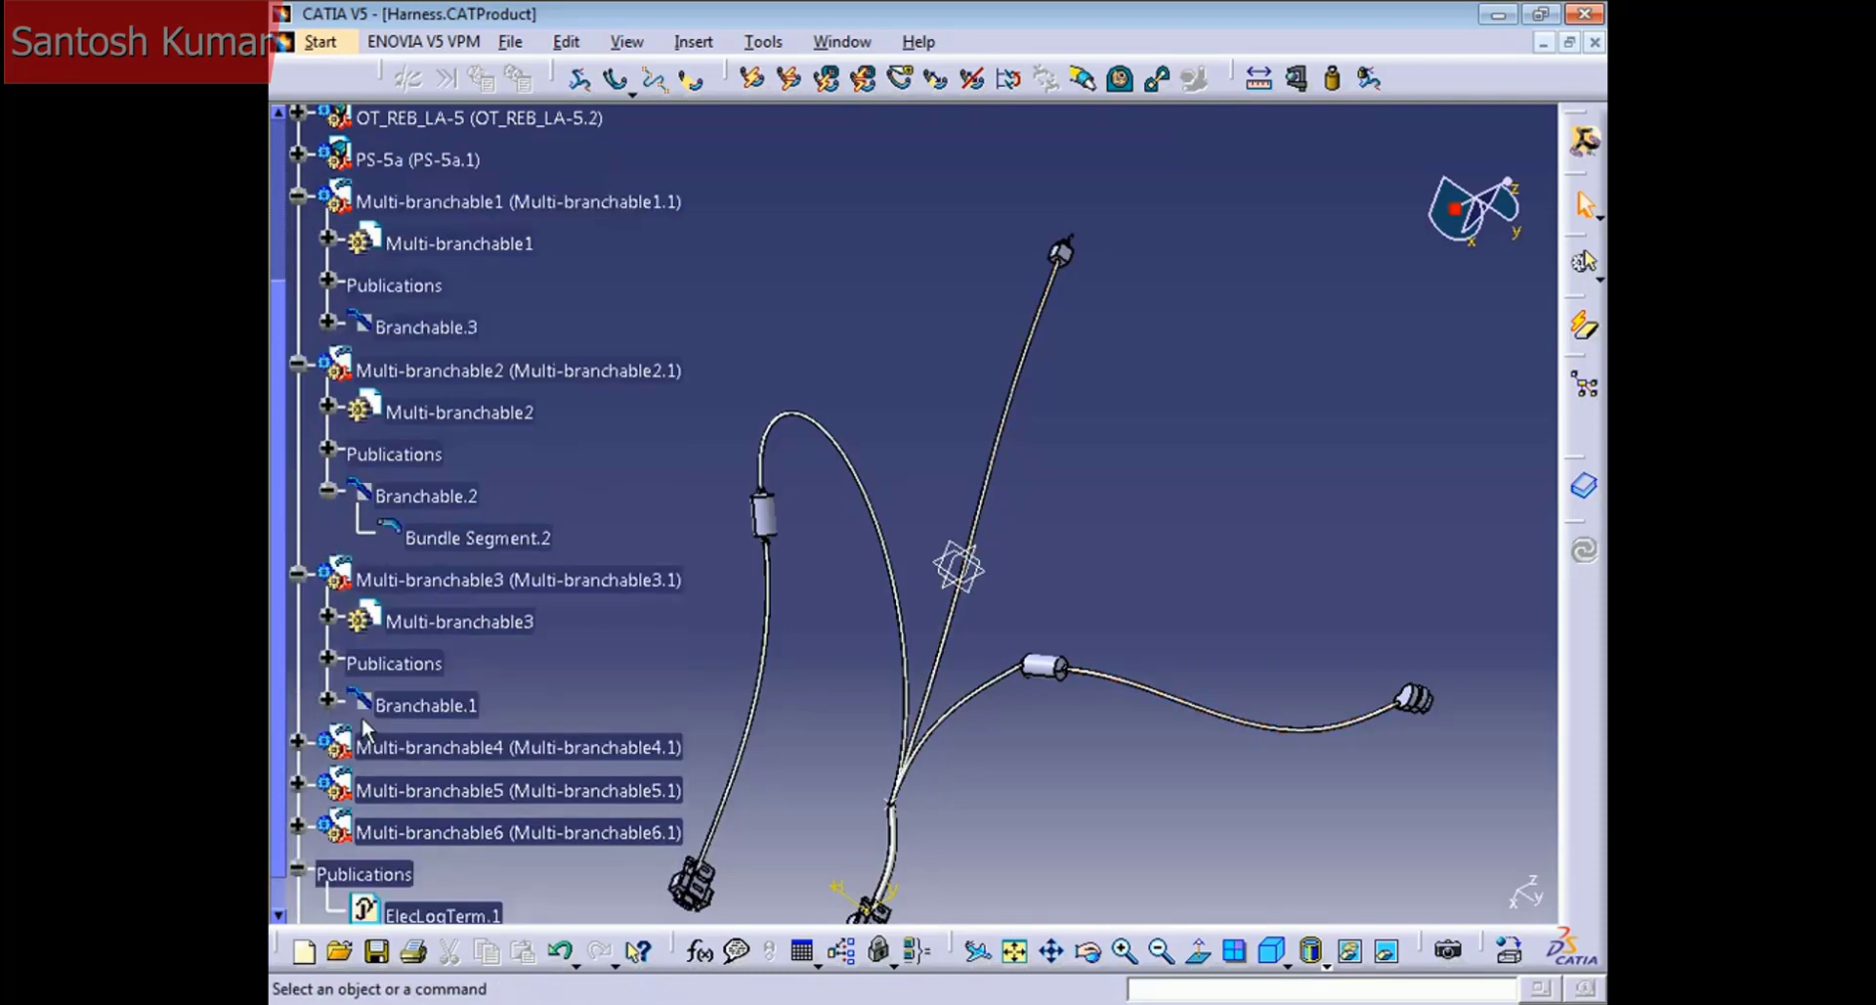
pyautogui.click(327, 700)
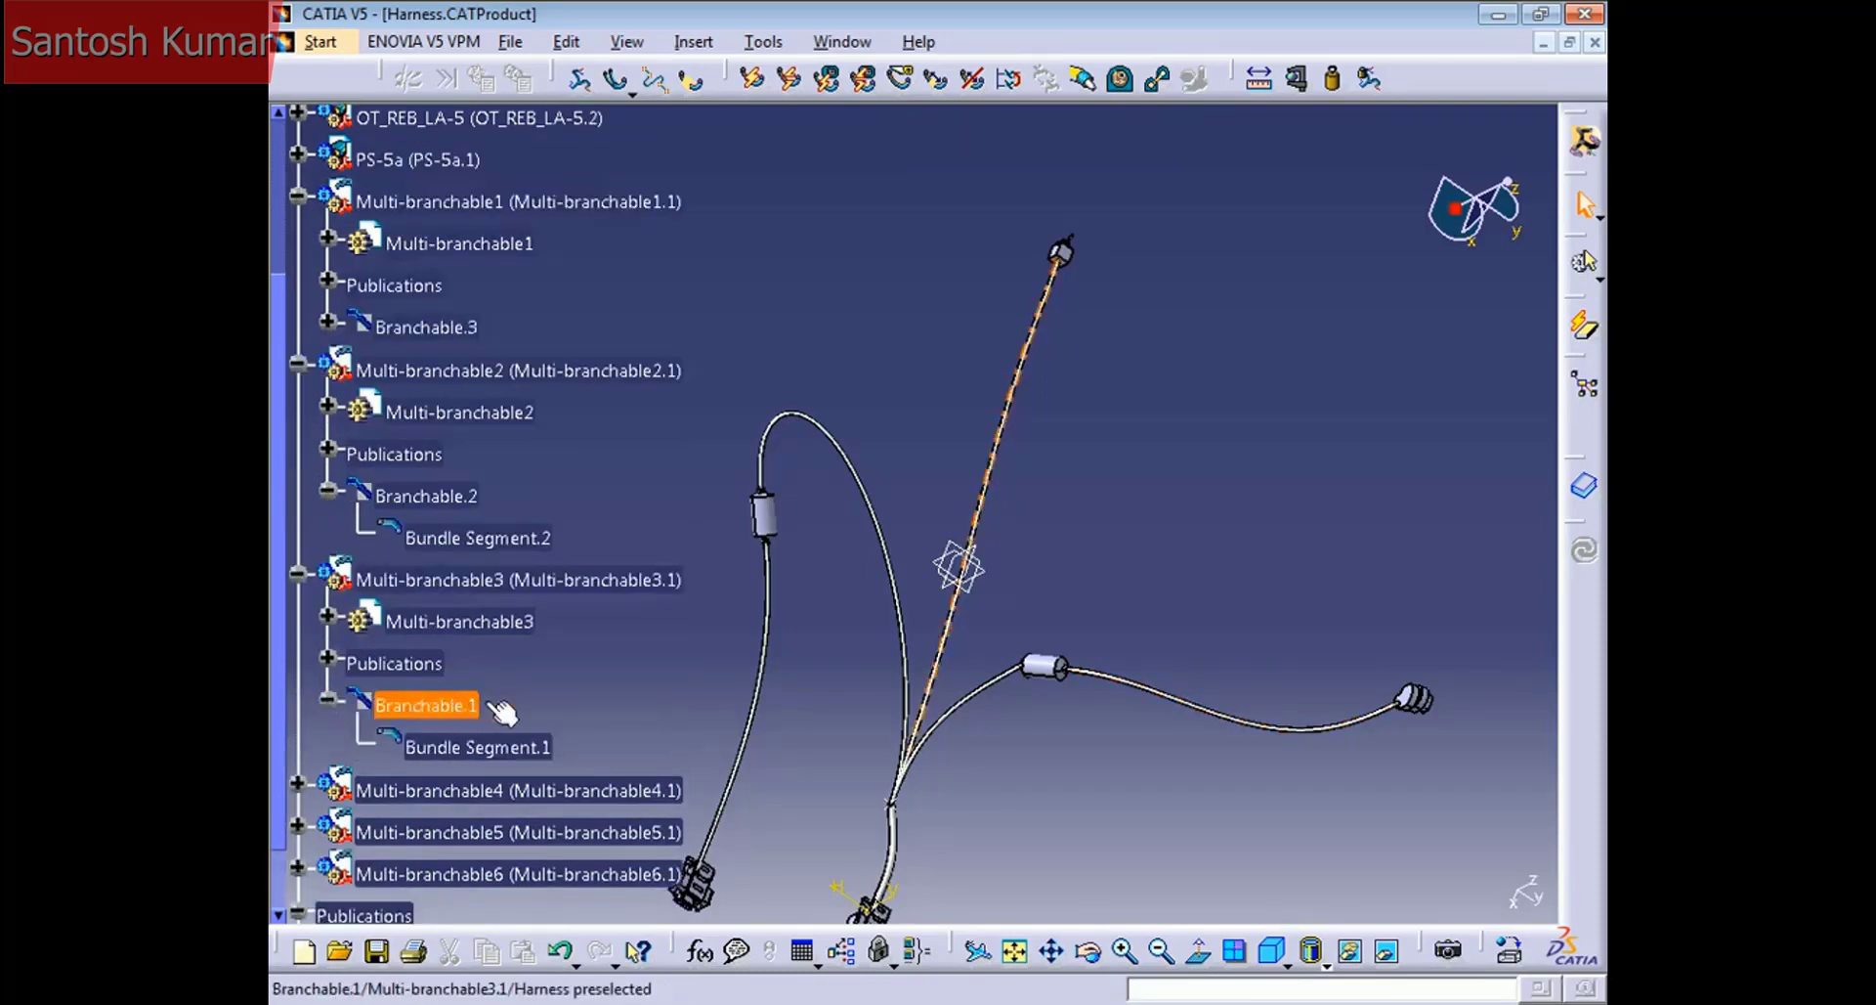
pyautogui.scroll(2, 397, 631)
pyautogui.click(298, 365)
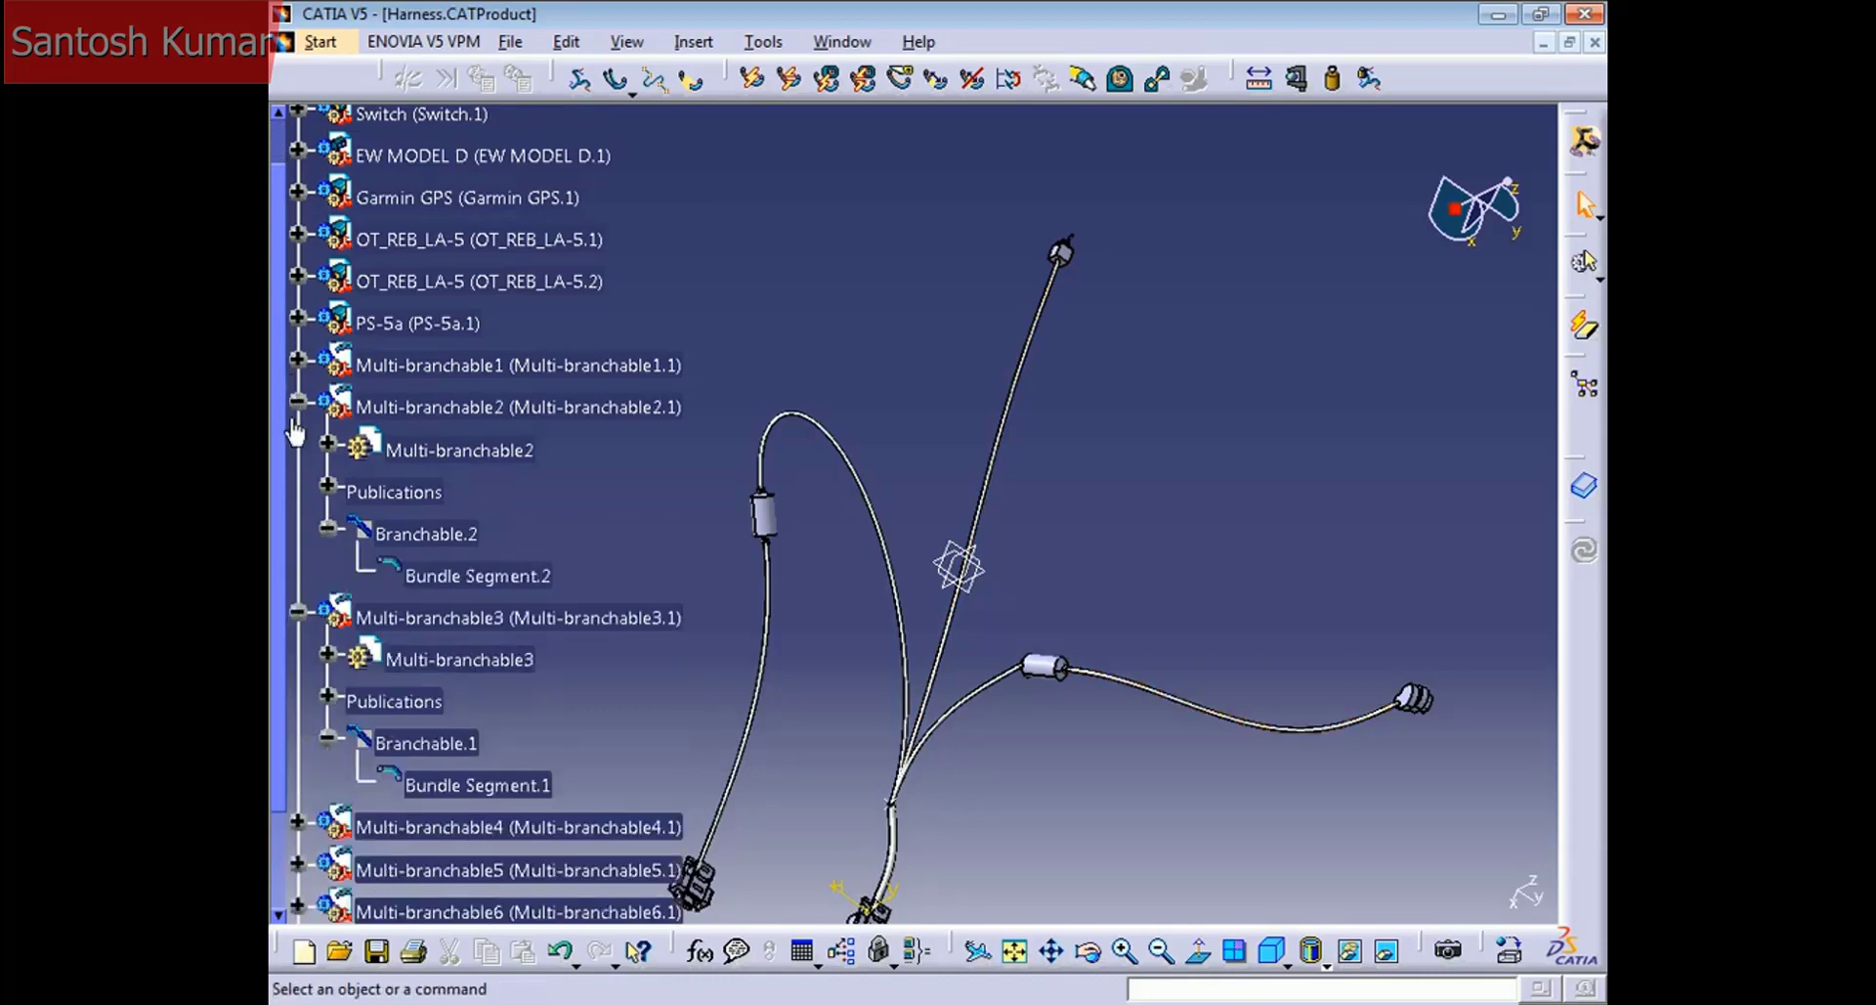
pyautogui.click(298, 407)
pyautogui.click(298, 443)
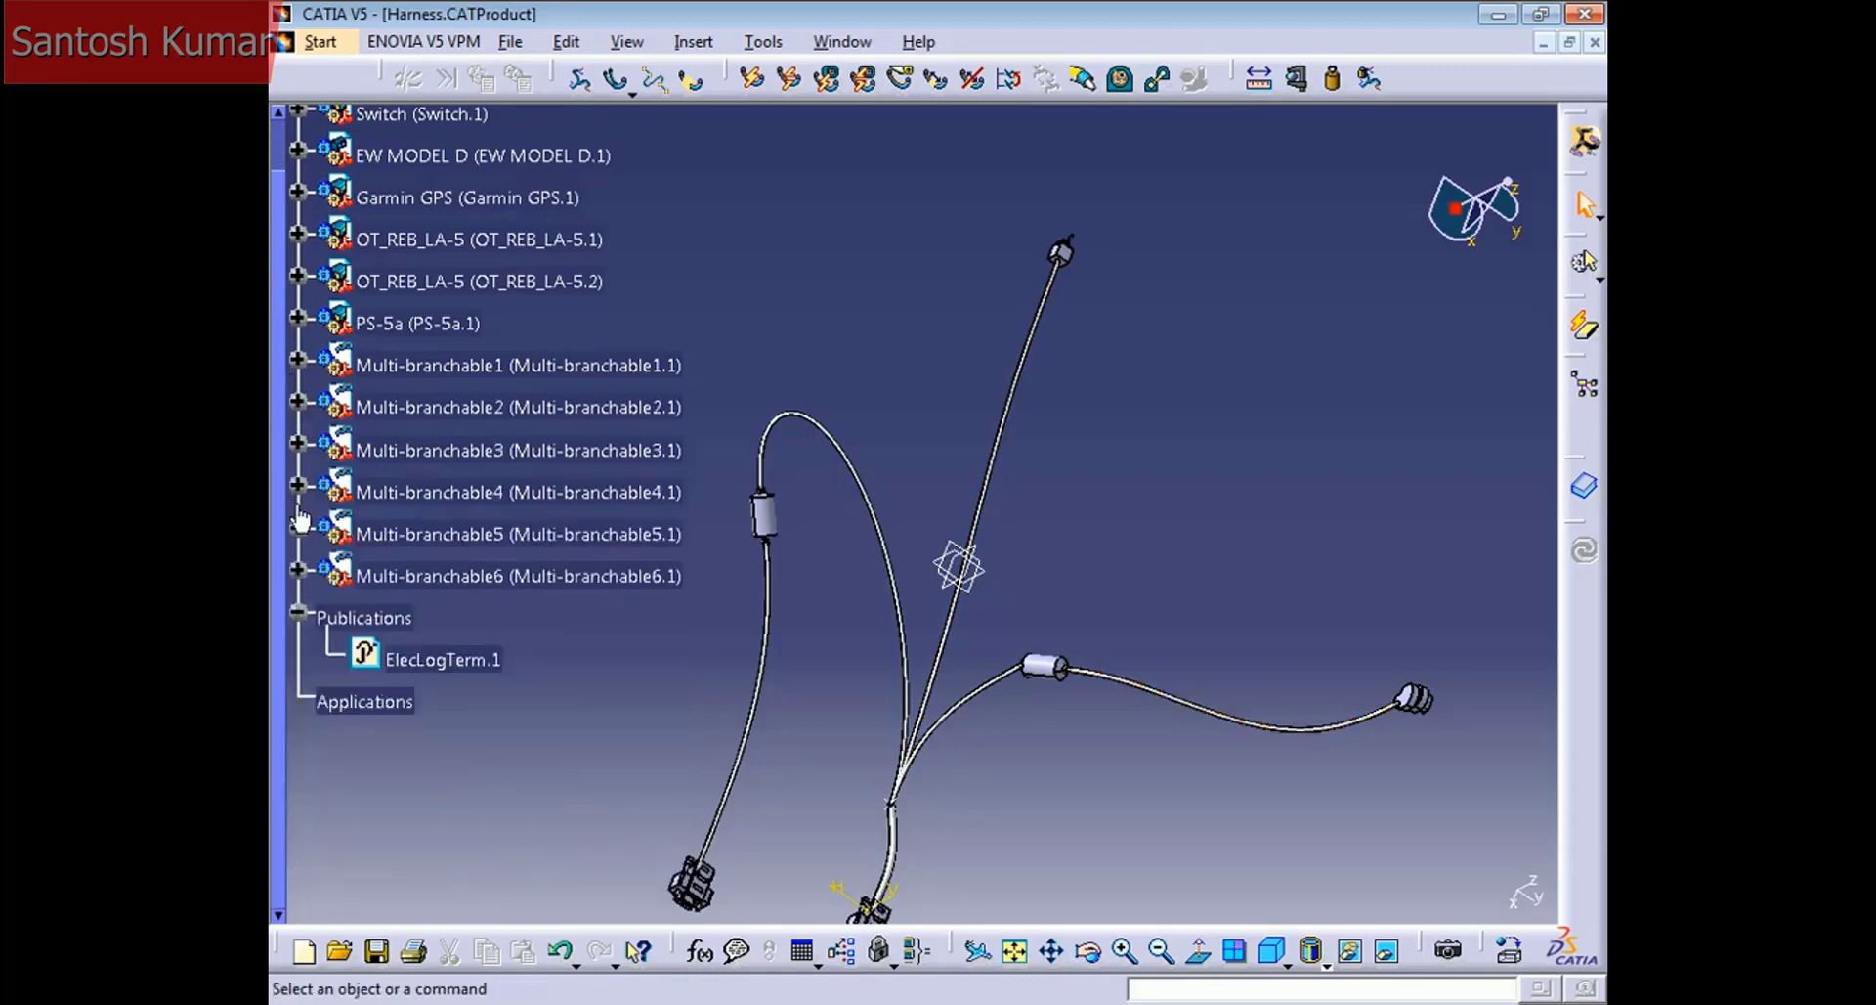
pyautogui.moveTo(900, 813); pyautogui.dragTo(995, 731, button='middle')
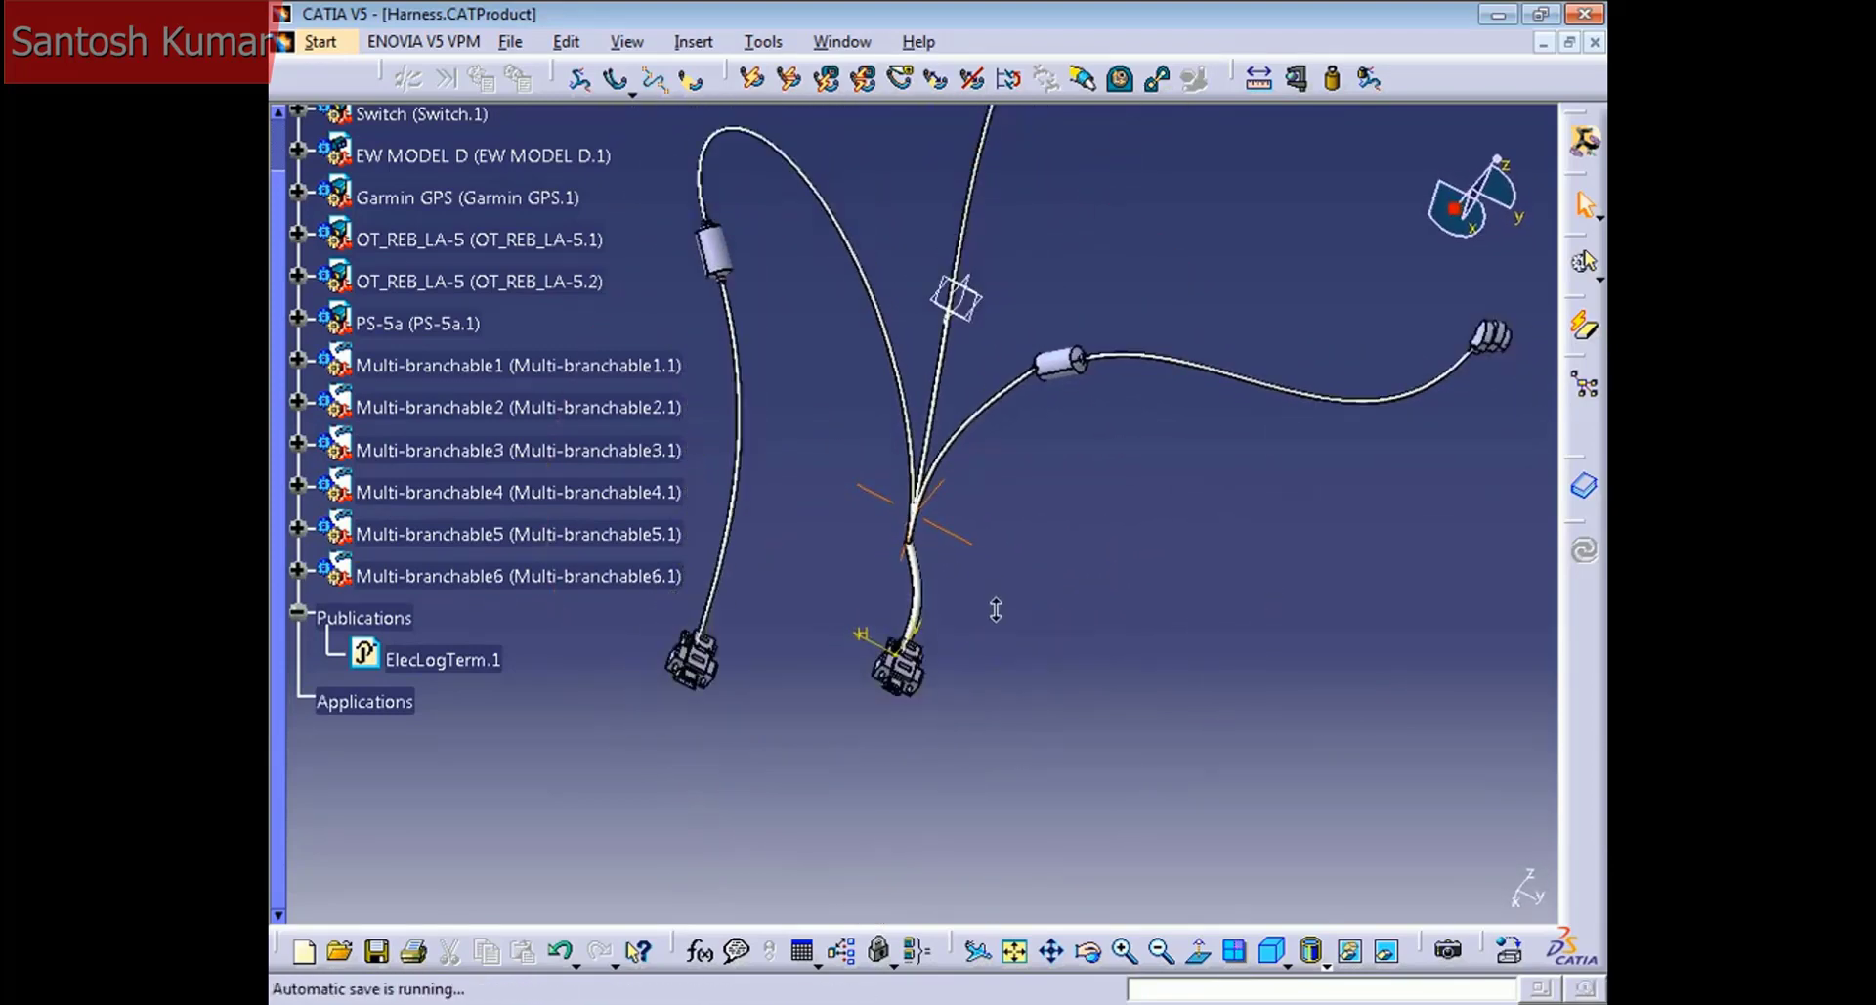
# Step: Zoom in on the harness and open Related Objects, moving its window clear of the tree
pyautogui.moveTo(997, 611); pyautogui.dragTo(996, 606, button='middle')
pyautogui.moveTo(1043, 701); pyautogui.dragTo(1239, 536, button='middle')
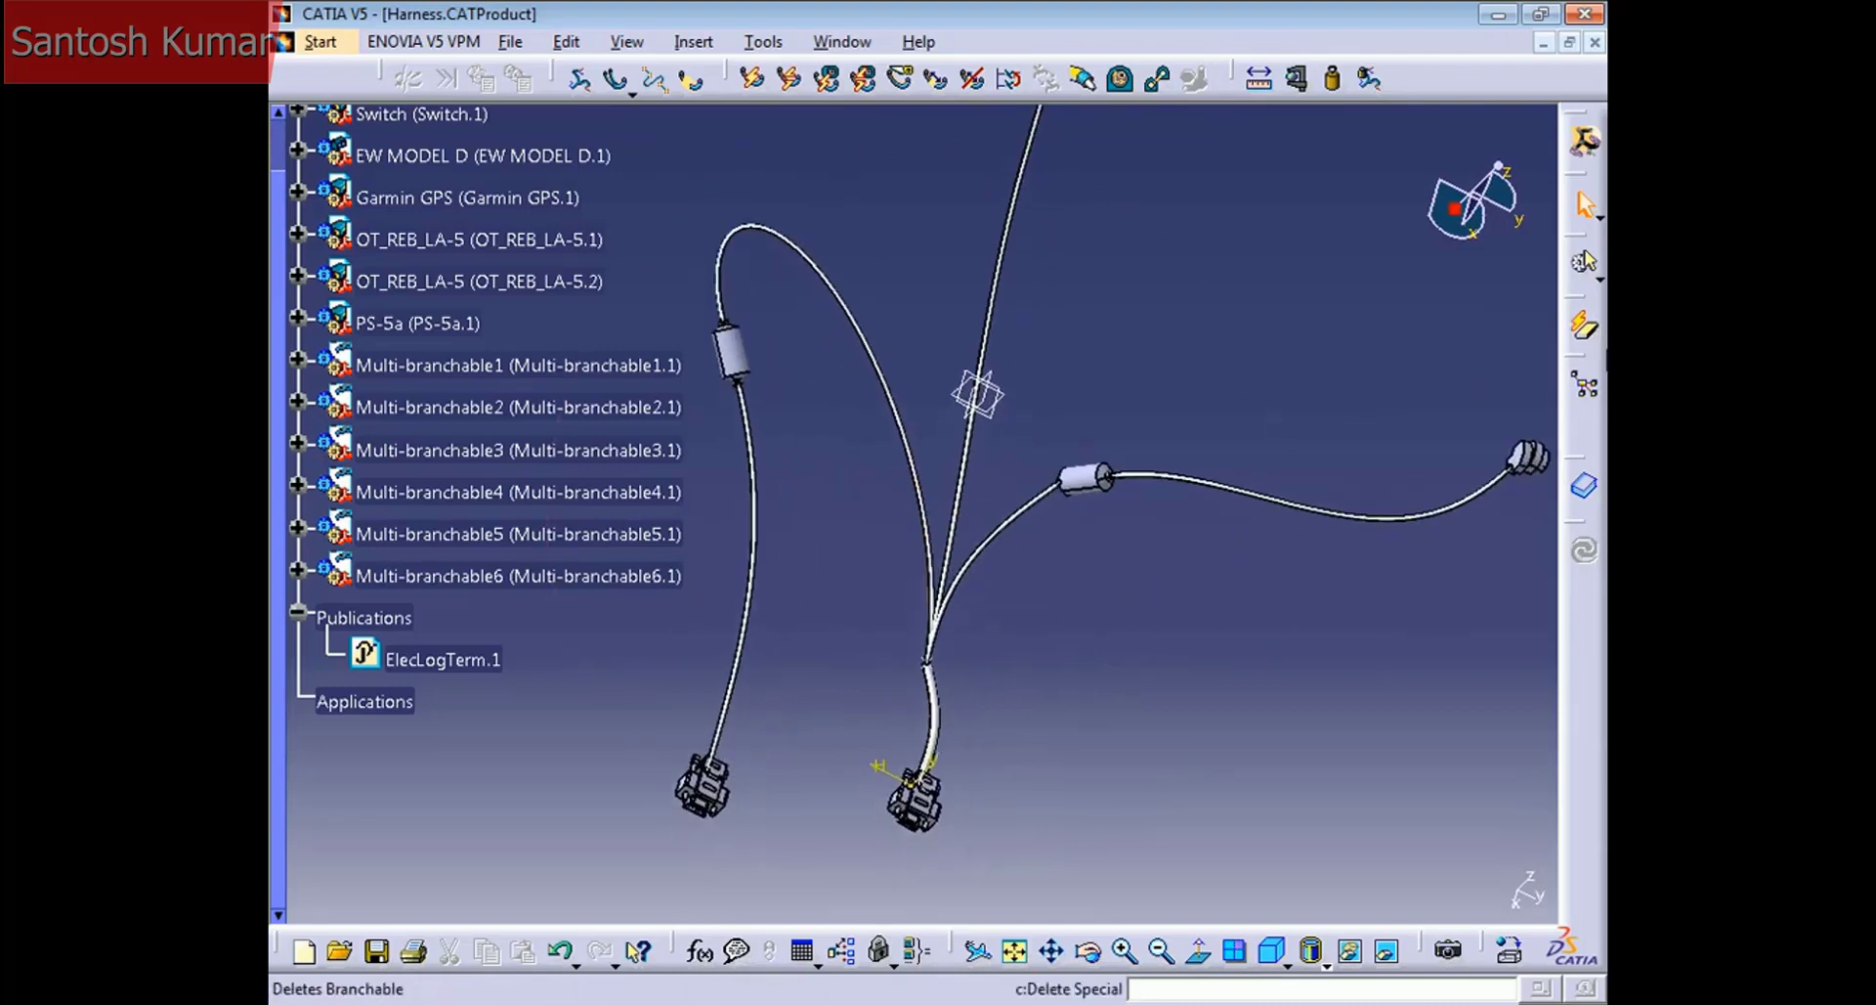
pyautogui.click(1588, 391)
pyautogui.moveTo(639, 171); pyautogui.dragTo(1400, 151)
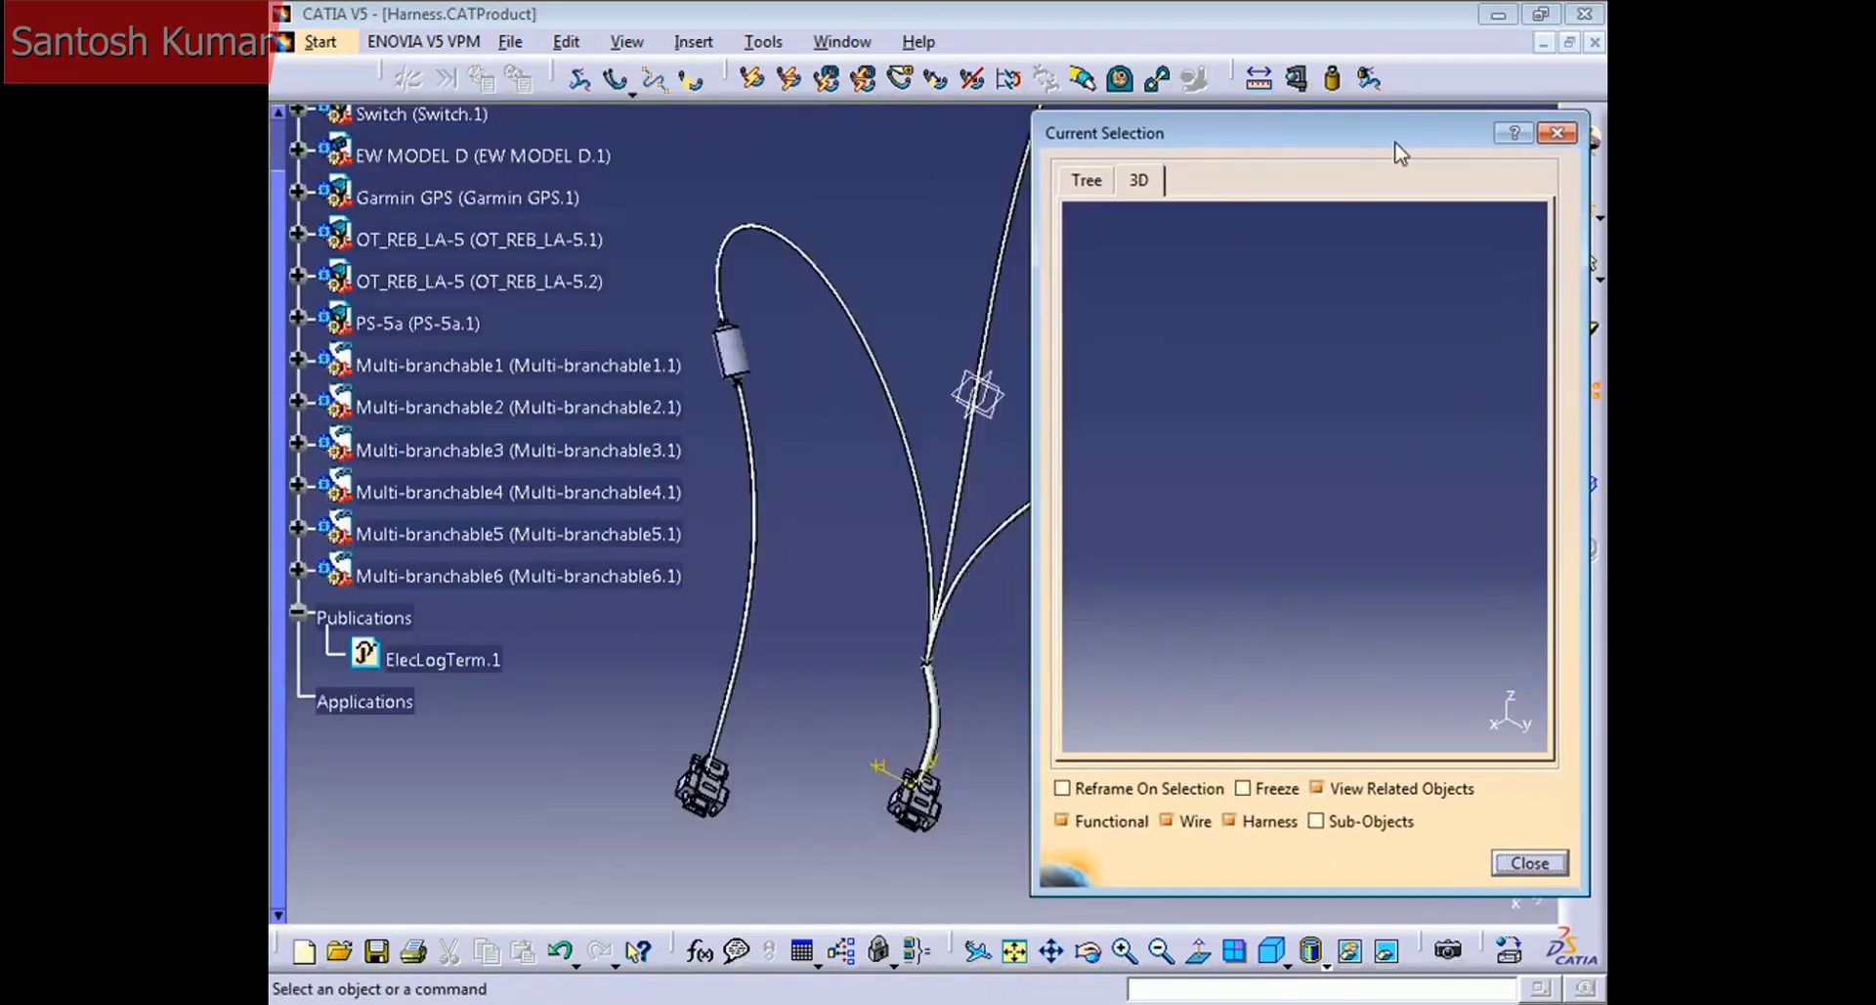
# Step: Inspect connectors EW MODEL D.1 and OT_REB_LA-5.1's linked multi-branchables in Tree and 3D views
pyautogui.click(723, 801)
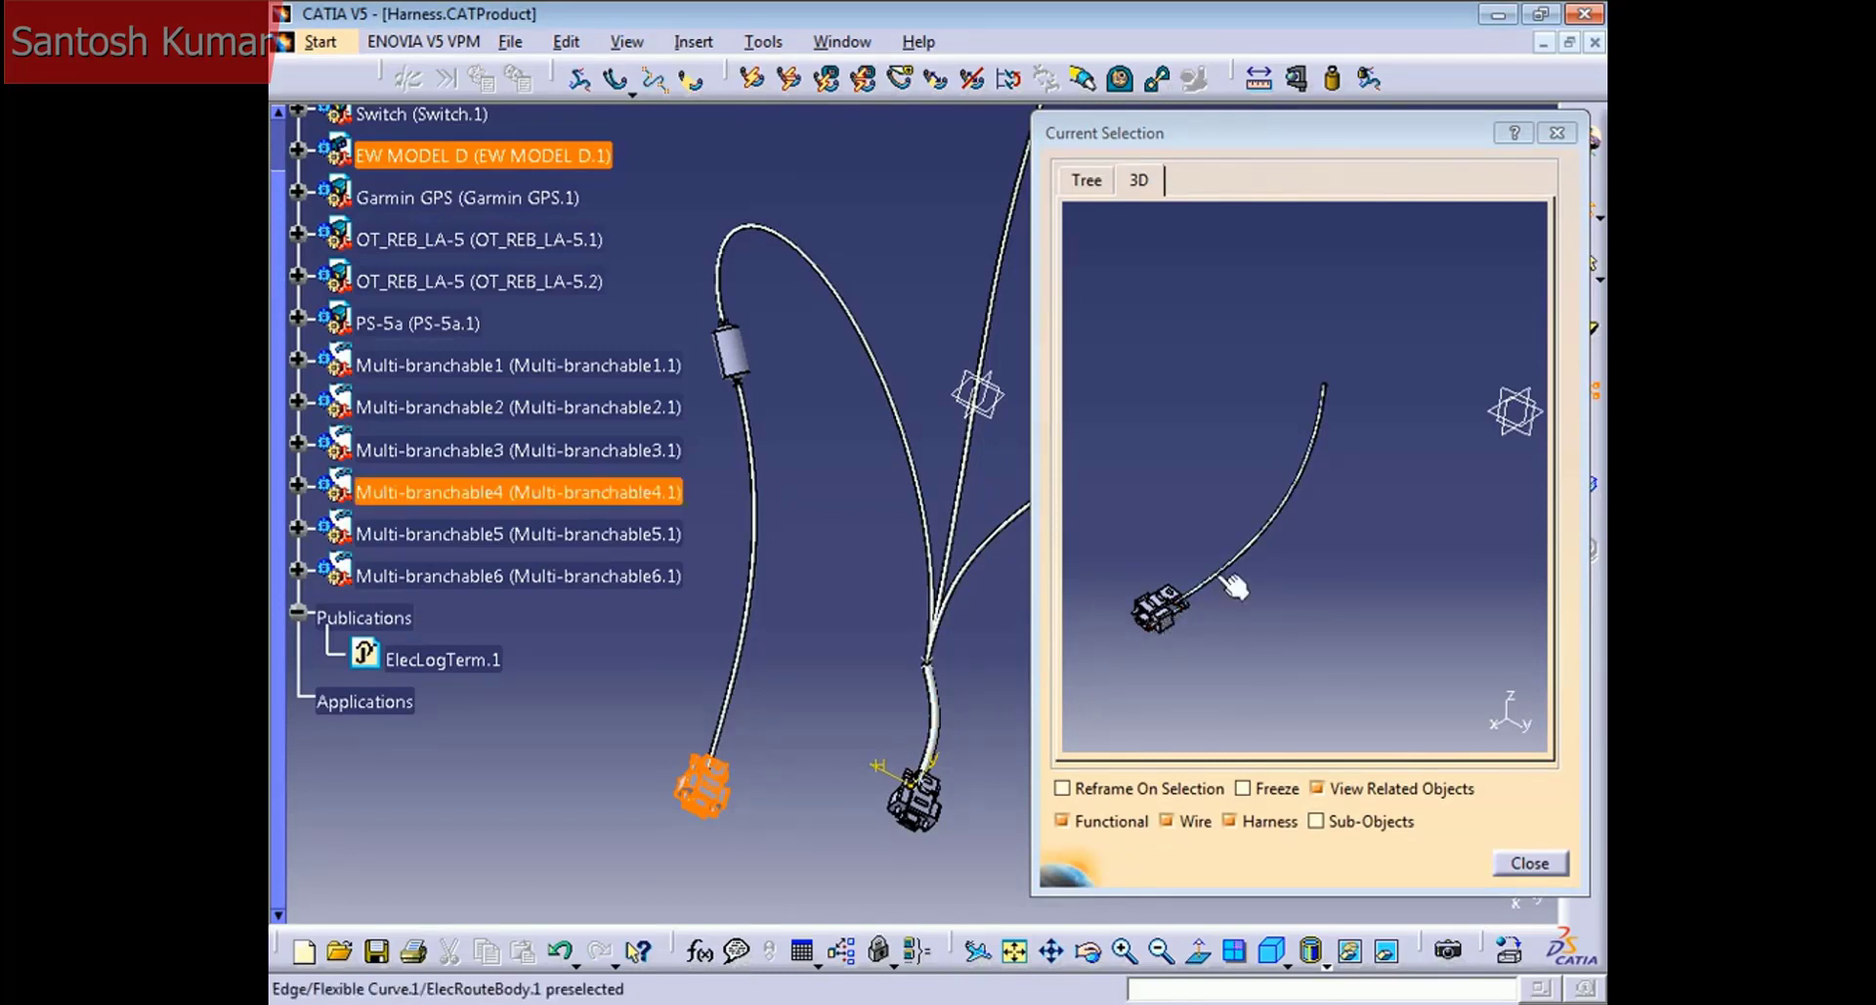
pyautogui.click(1099, 185)
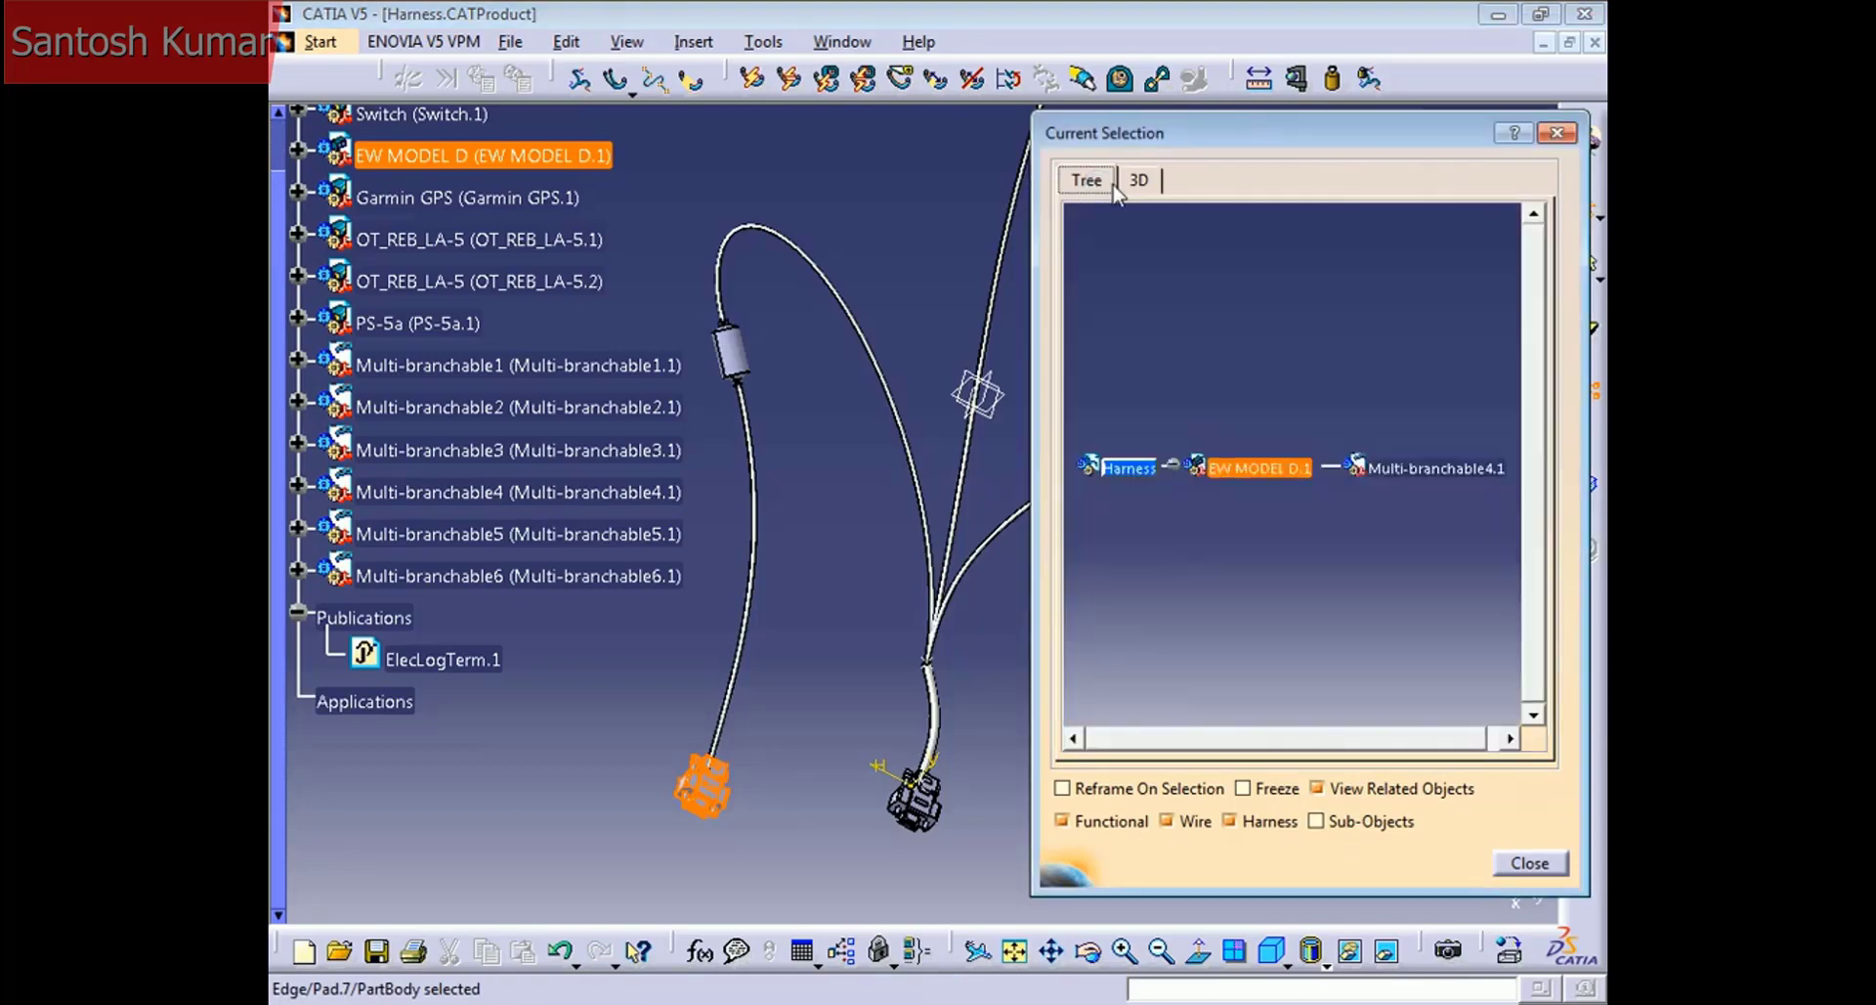
pyautogui.click(1139, 181)
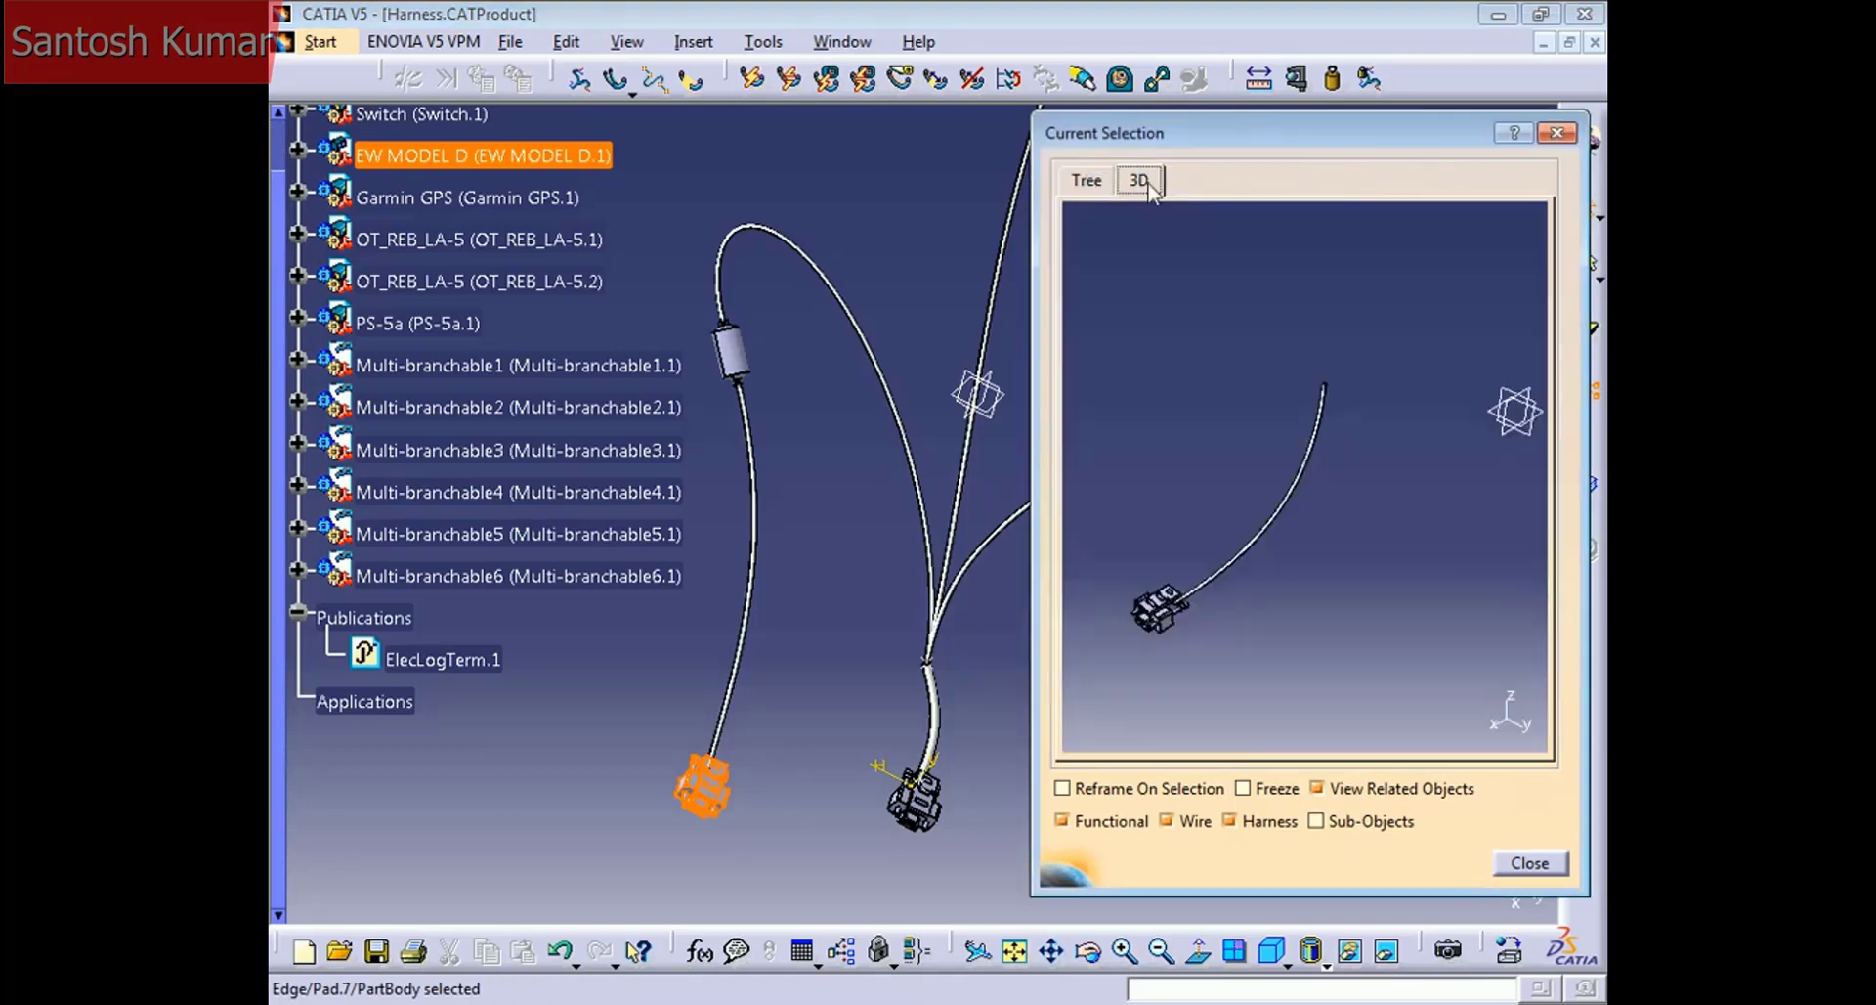
pyautogui.click(1087, 182)
pyautogui.moveTo(1235, 508); pyautogui.dragTo(1186, 555, button='middle')
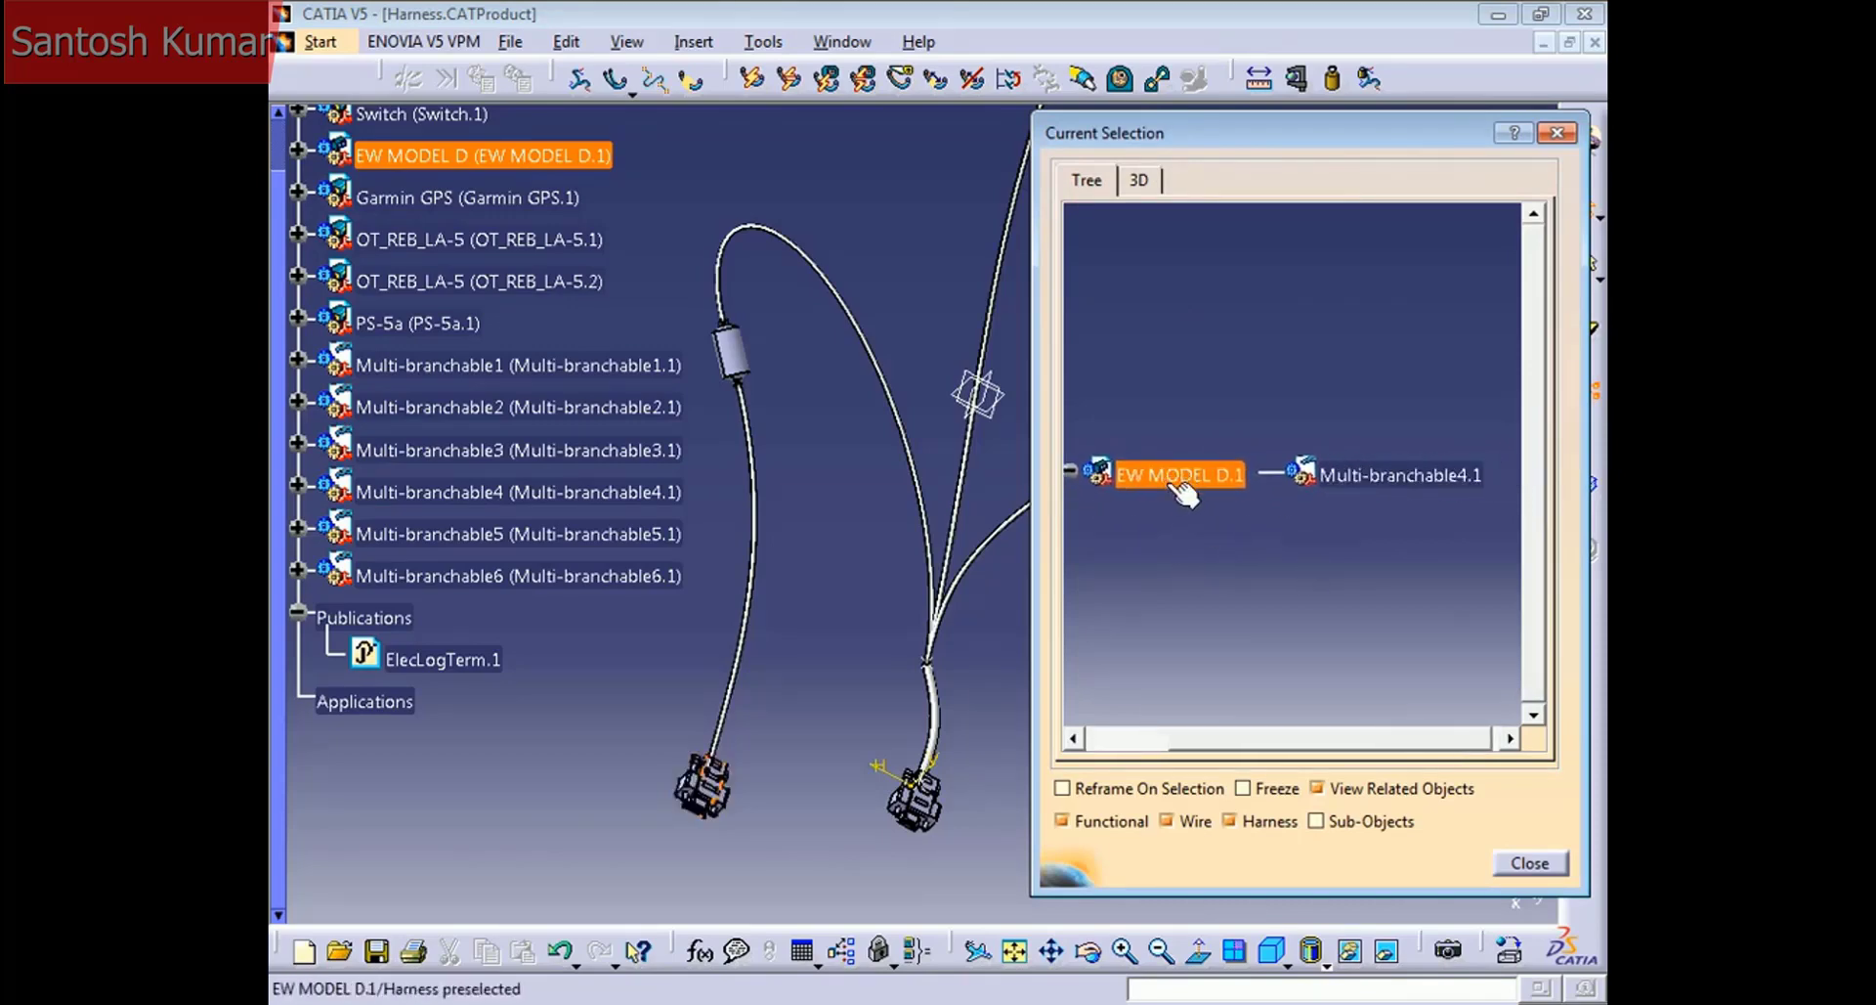
pyautogui.moveTo(1274, 554); pyautogui.dragTo(1204, 562, button='middle')
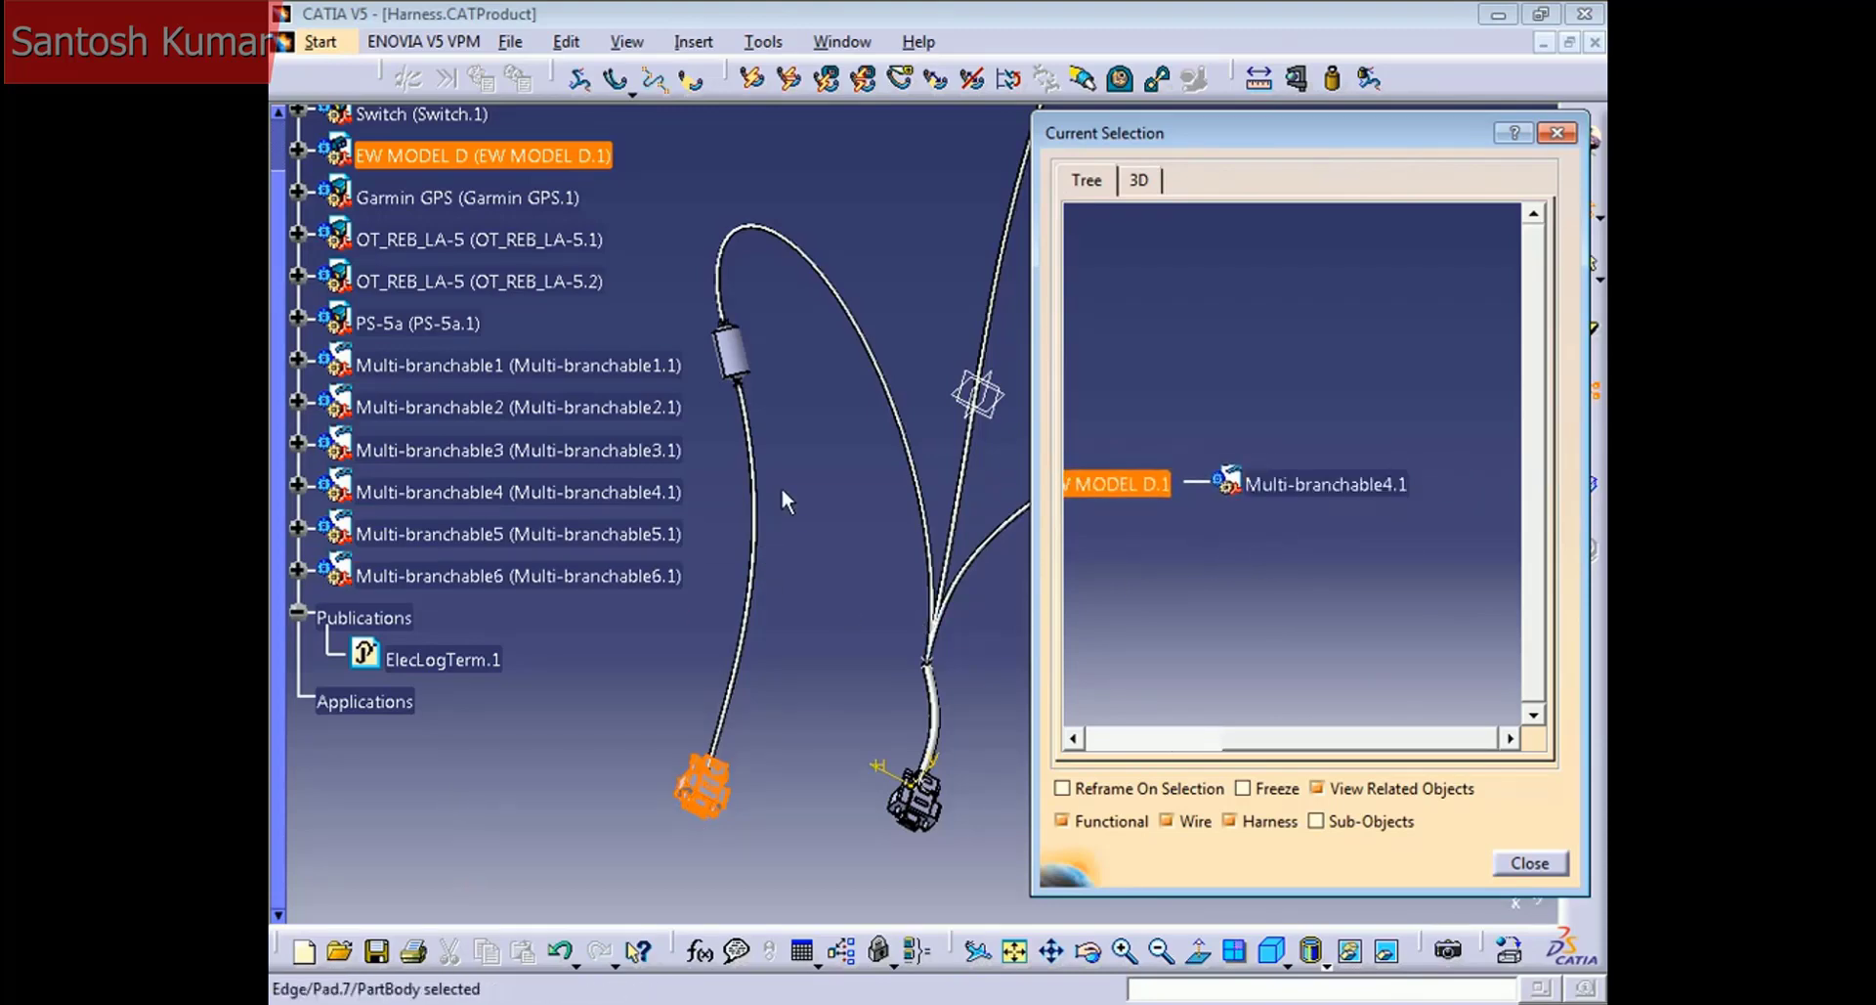
pyautogui.click(758, 368)
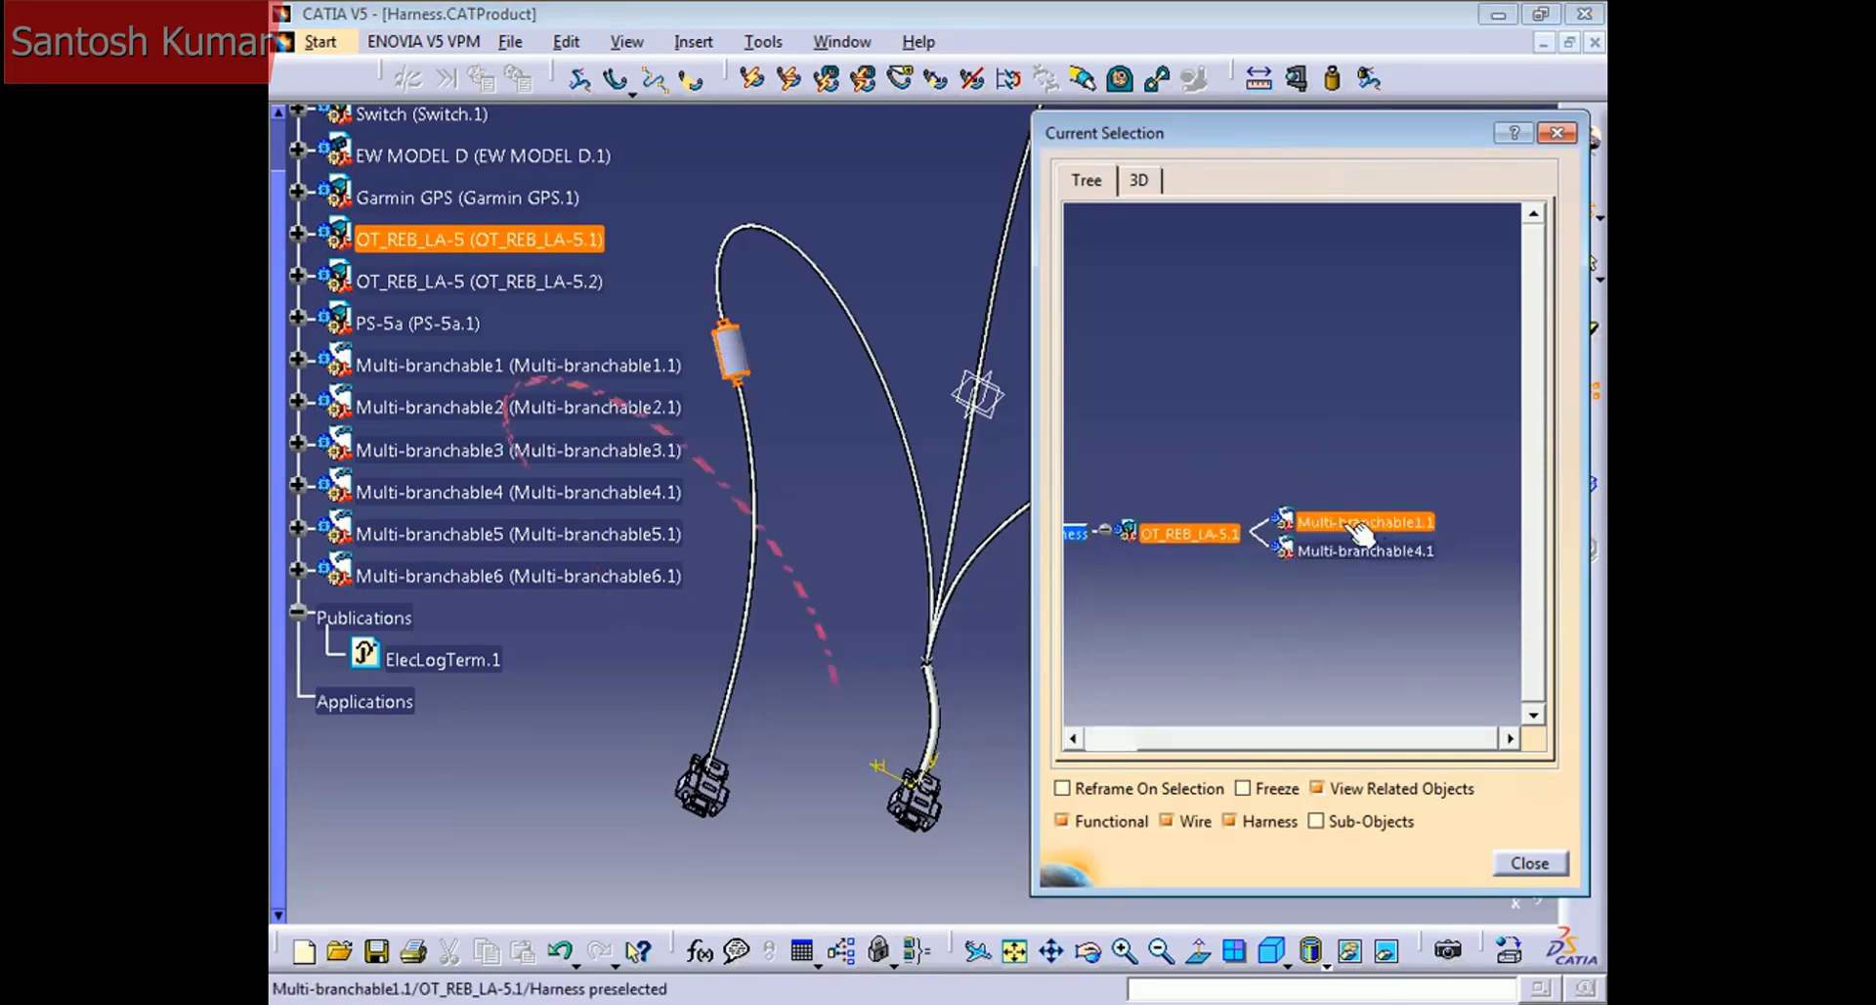
pyautogui.click(1139, 183)
# Step: Preview the related objects of connector PS-5a and the Multi-branchable5 segment
pyautogui.moveTo(1298, 477); pyautogui.dragTo(1395, 511, button='middle')
pyautogui.moveTo(881, 745); pyautogui.dragTo(790, 679, button='middle')
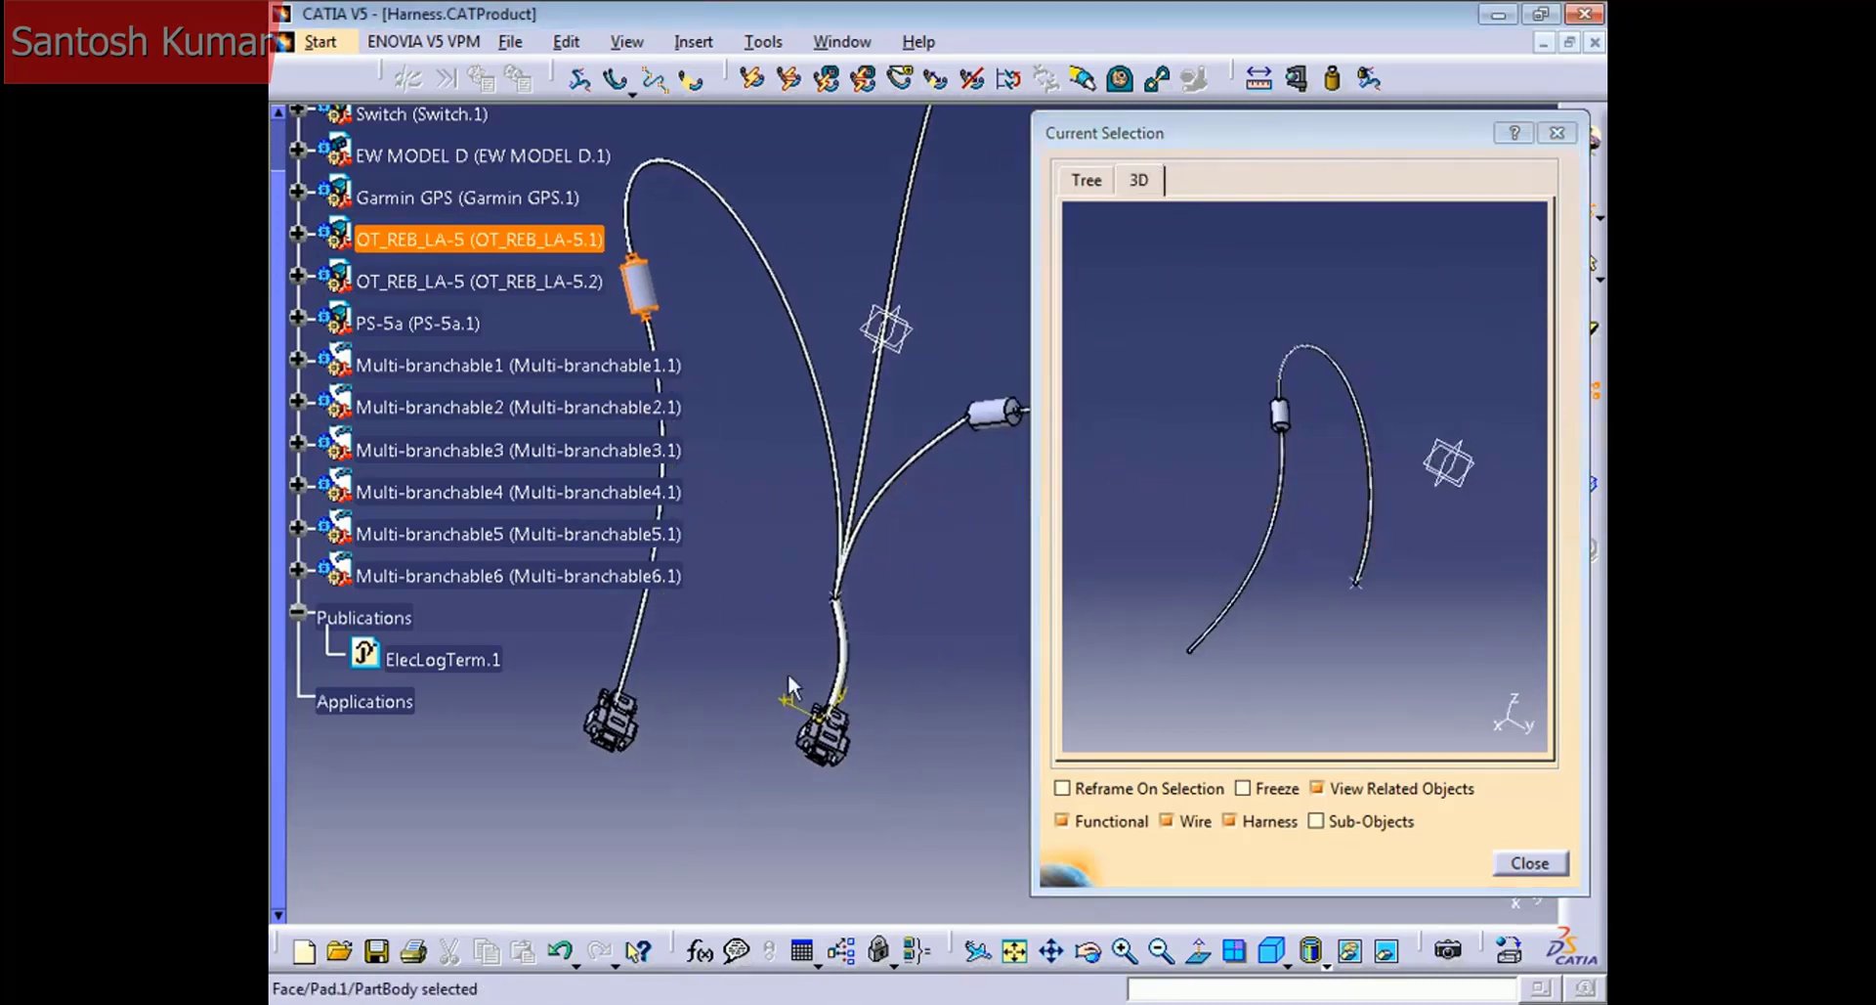
pyautogui.click(850, 751)
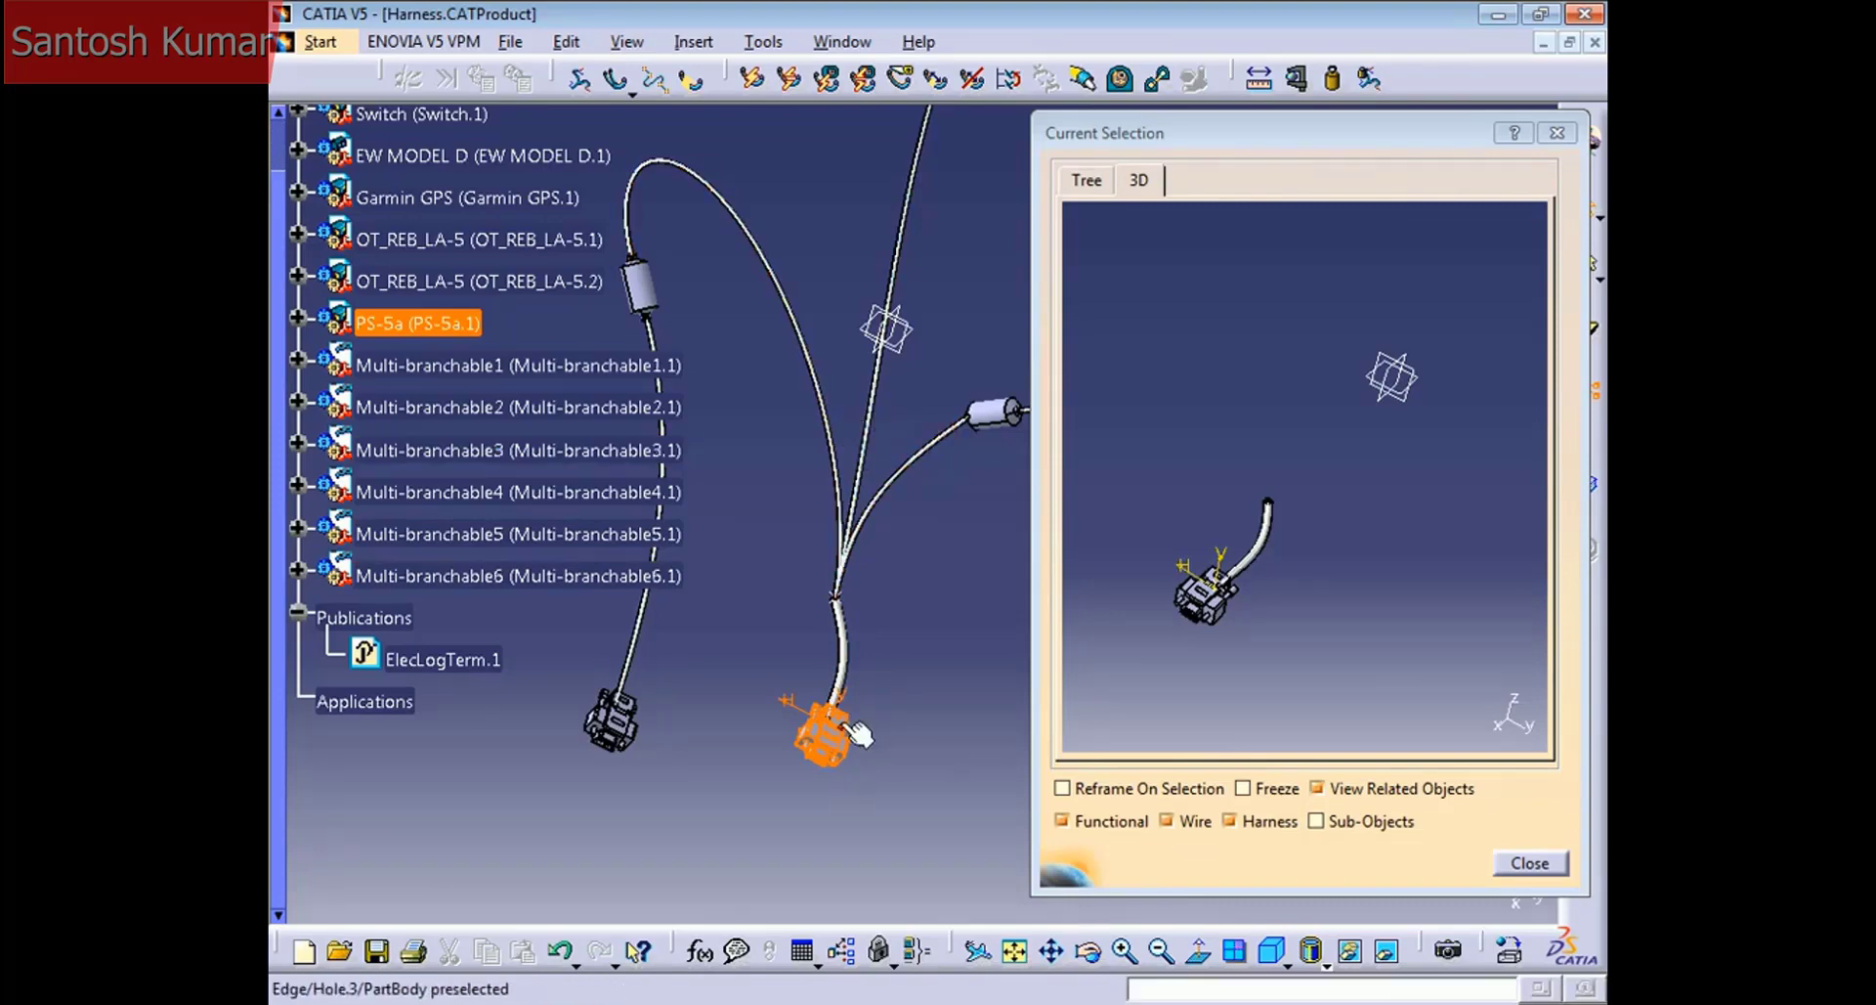
pyautogui.click(840, 653)
pyautogui.moveTo(1266, 667); pyautogui.dragTo(1294, 528, button='middle')
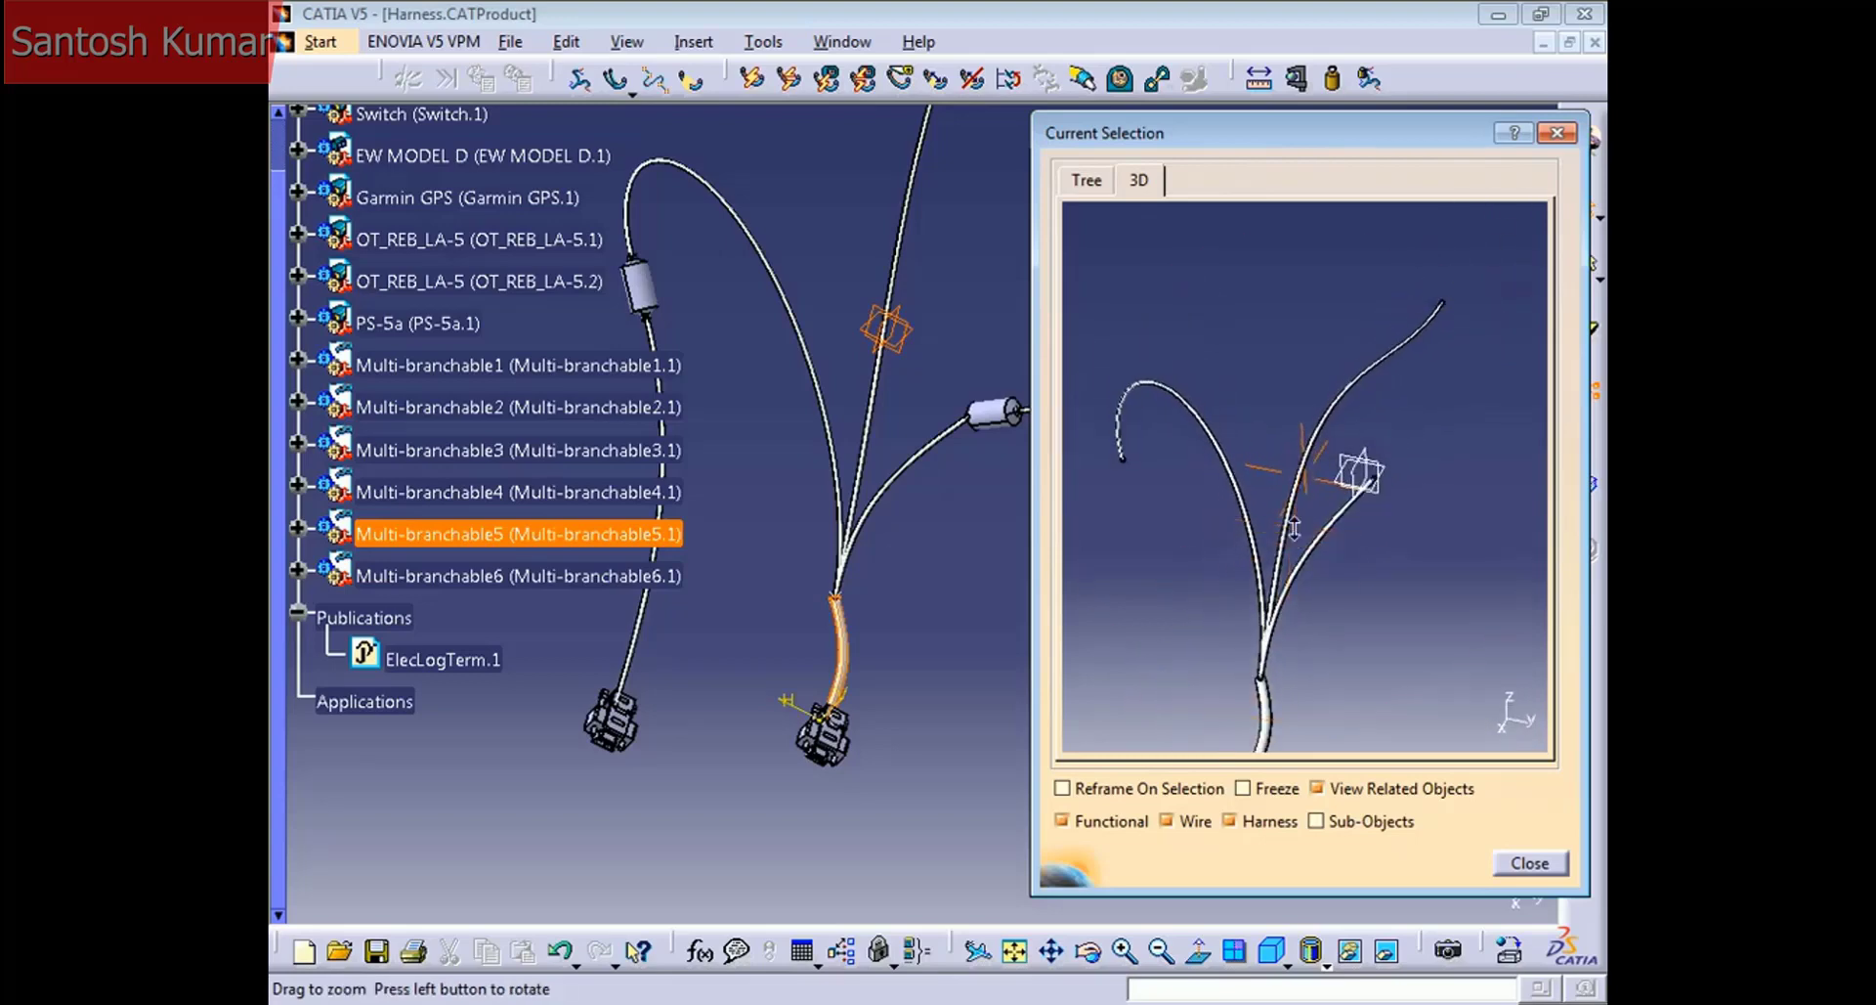
# Step: Preview connector OT_REB_LA-5.2's related branch, then close the Current Selection window
pyautogui.moveTo(861, 590); pyautogui.dragTo(759, 659, button='middle')
pyautogui.click(894, 484)
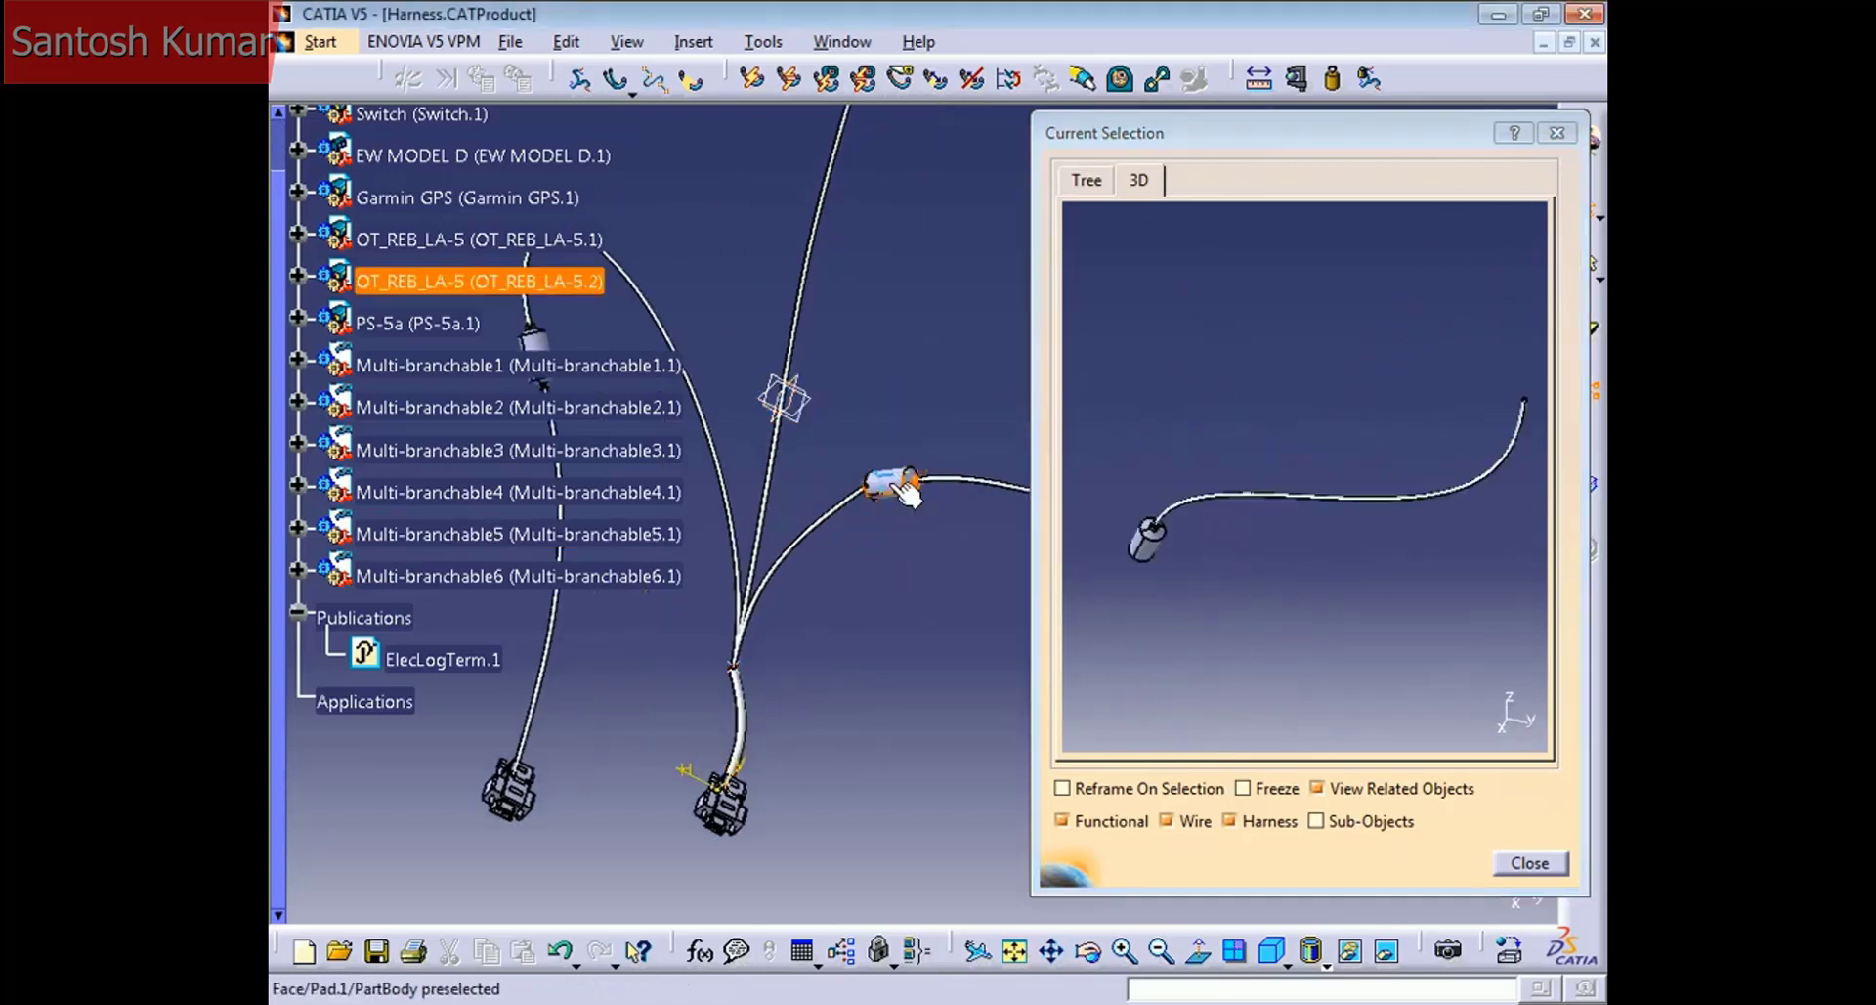
pyautogui.middleClick(1250, 584)
pyautogui.moveTo(801, 567); pyautogui.dragTo(953, 670, button='middle')
pyautogui.moveTo(1146, 554); pyautogui.dragTo(1208, 446, button='middle')
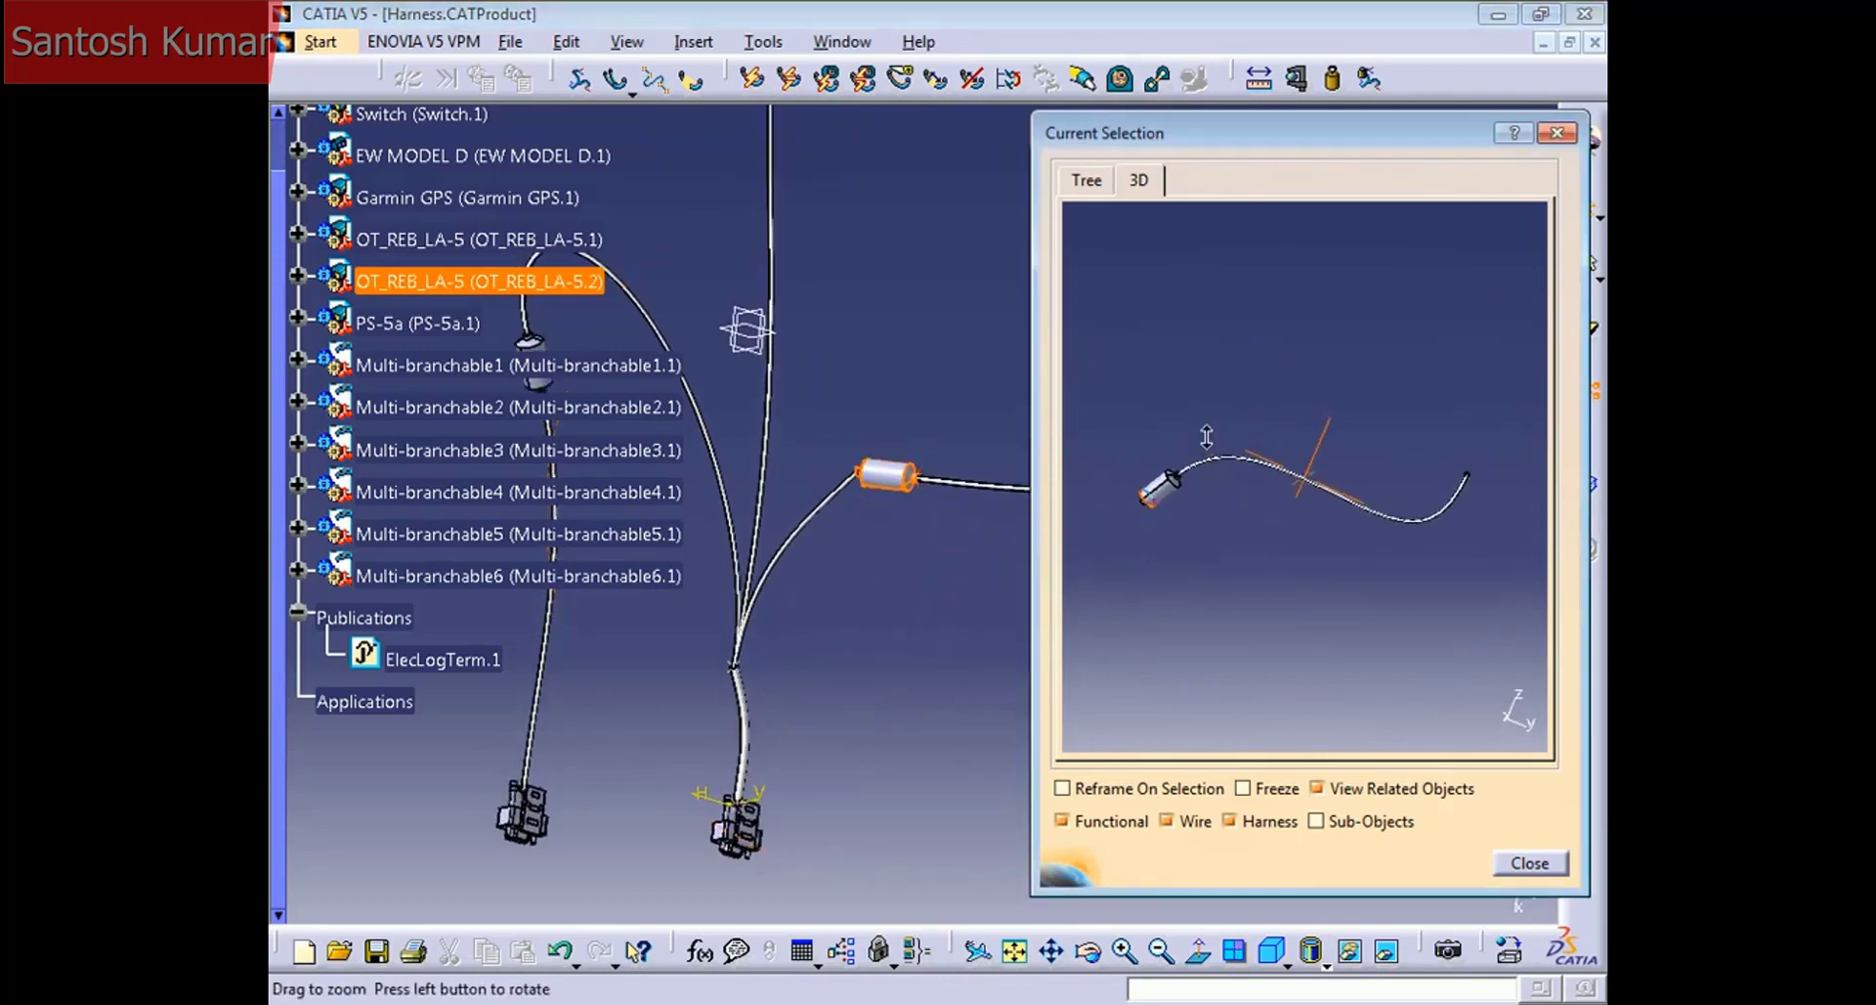
pyautogui.moveTo(893, 531); pyautogui.dragTo(689, 519, button='middle')
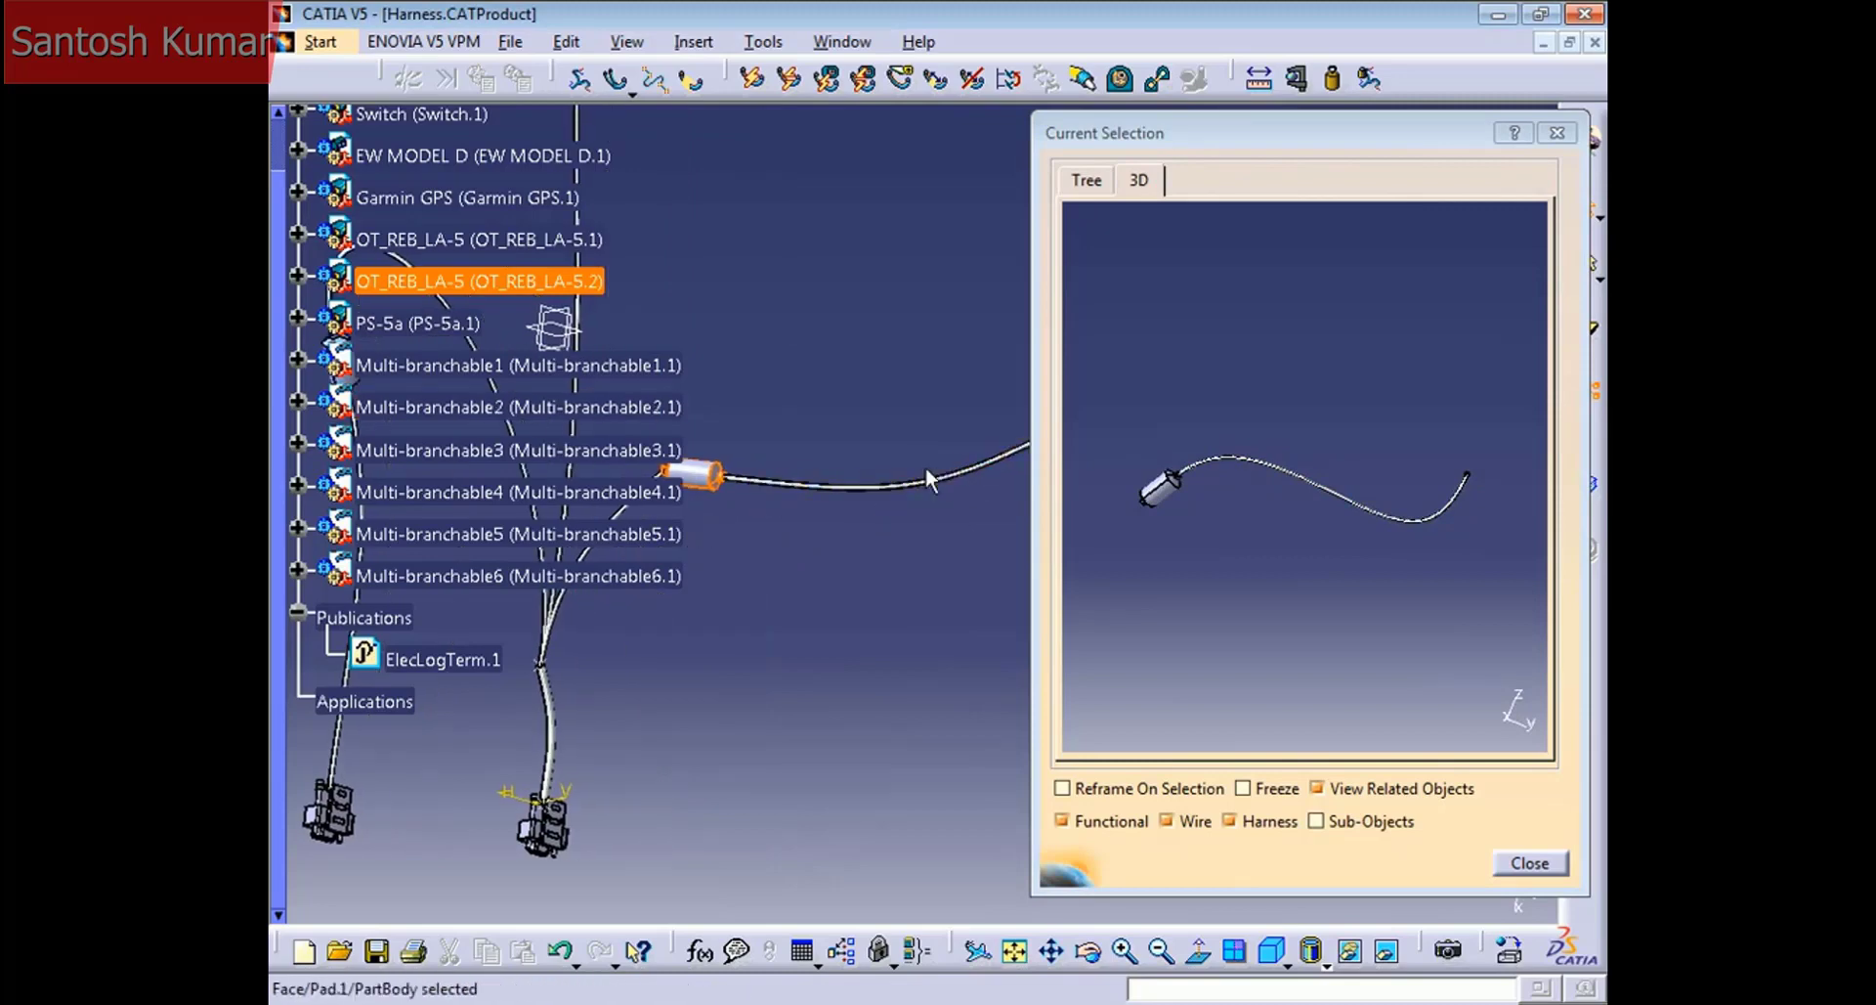
pyautogui.moveTo(812, 541); pyautogui.dragTo(899, 530, button='middle')
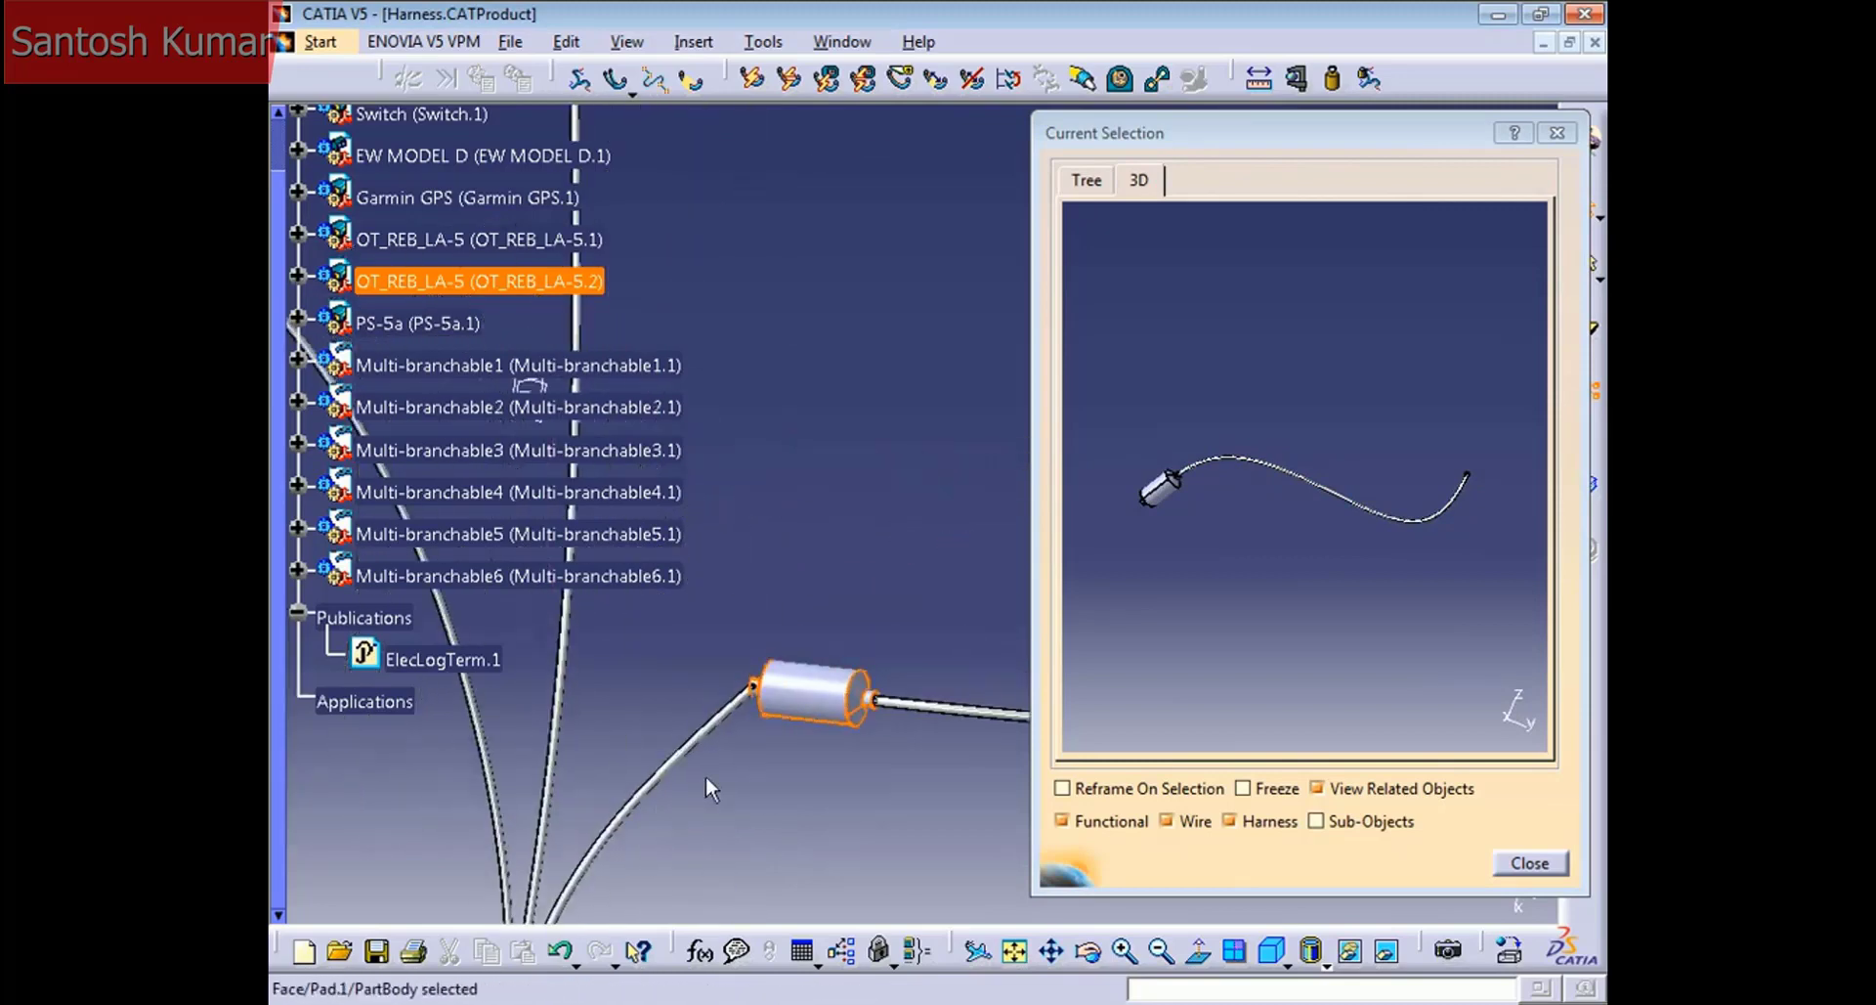
pyautogui.moveTo(1168, 586); pyautogui.dragTo(1185, 704, button='middle')
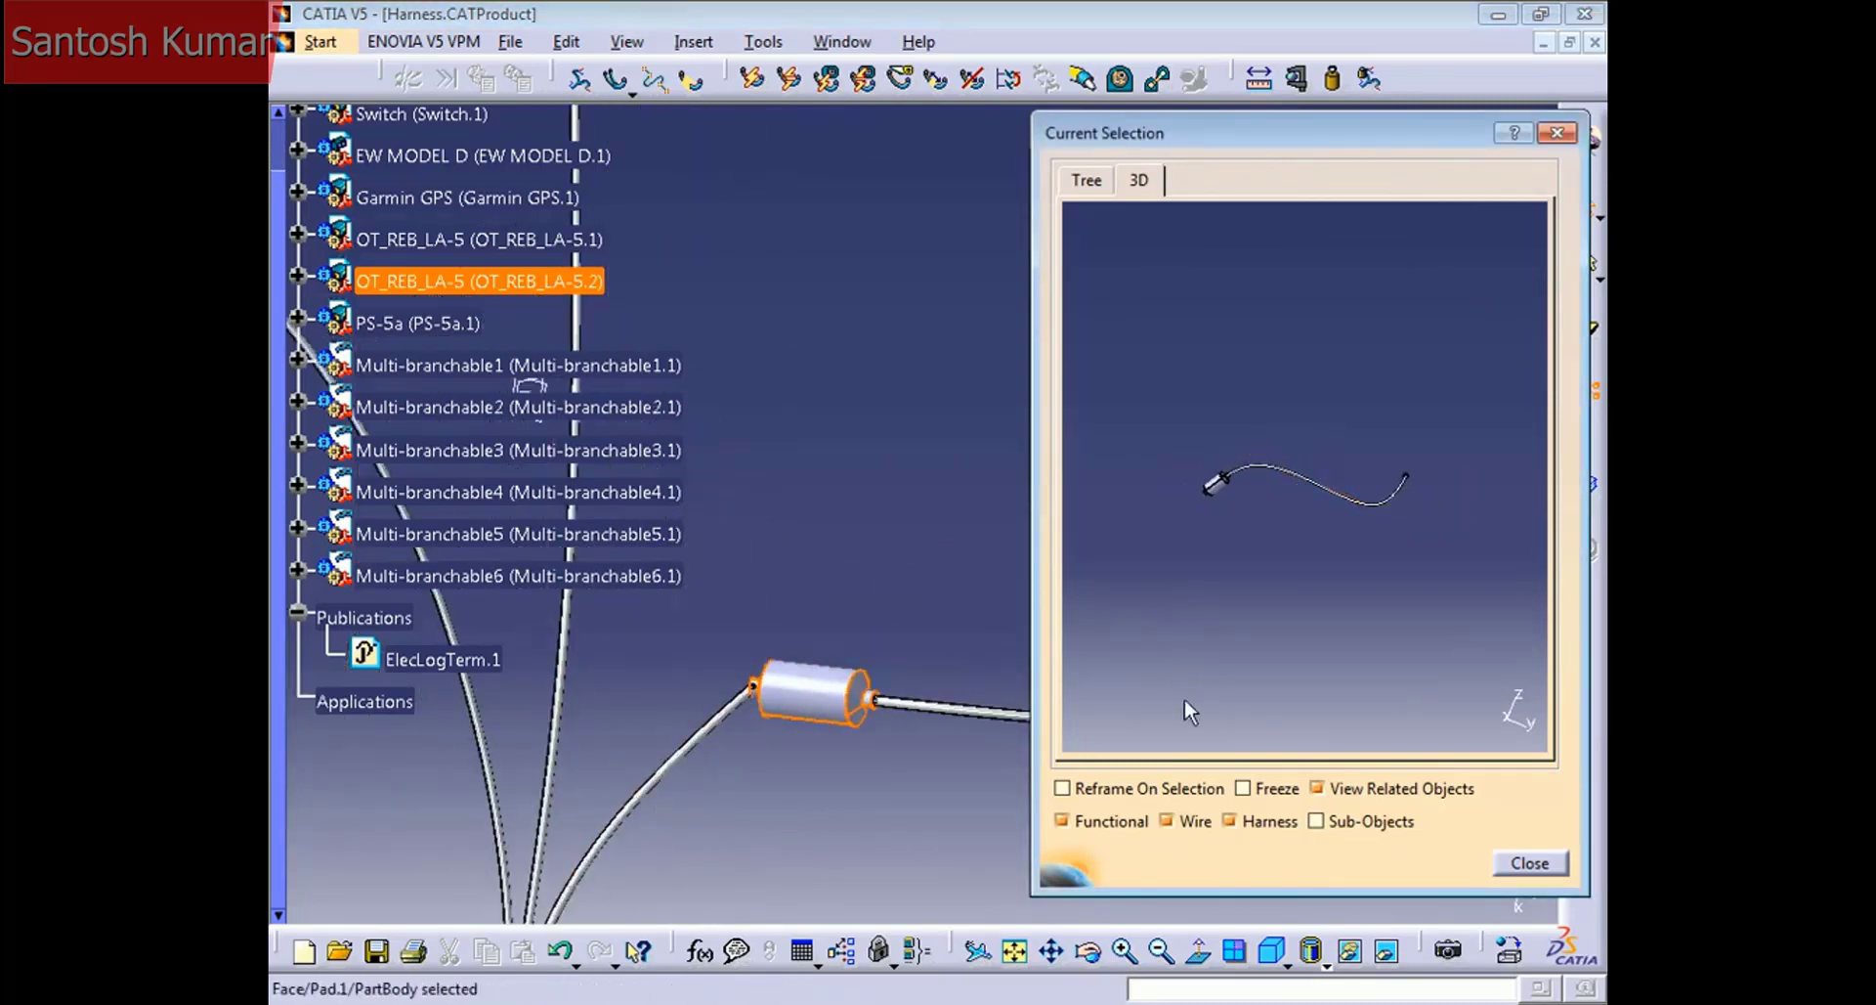
pyautogui.click(1530, 864)
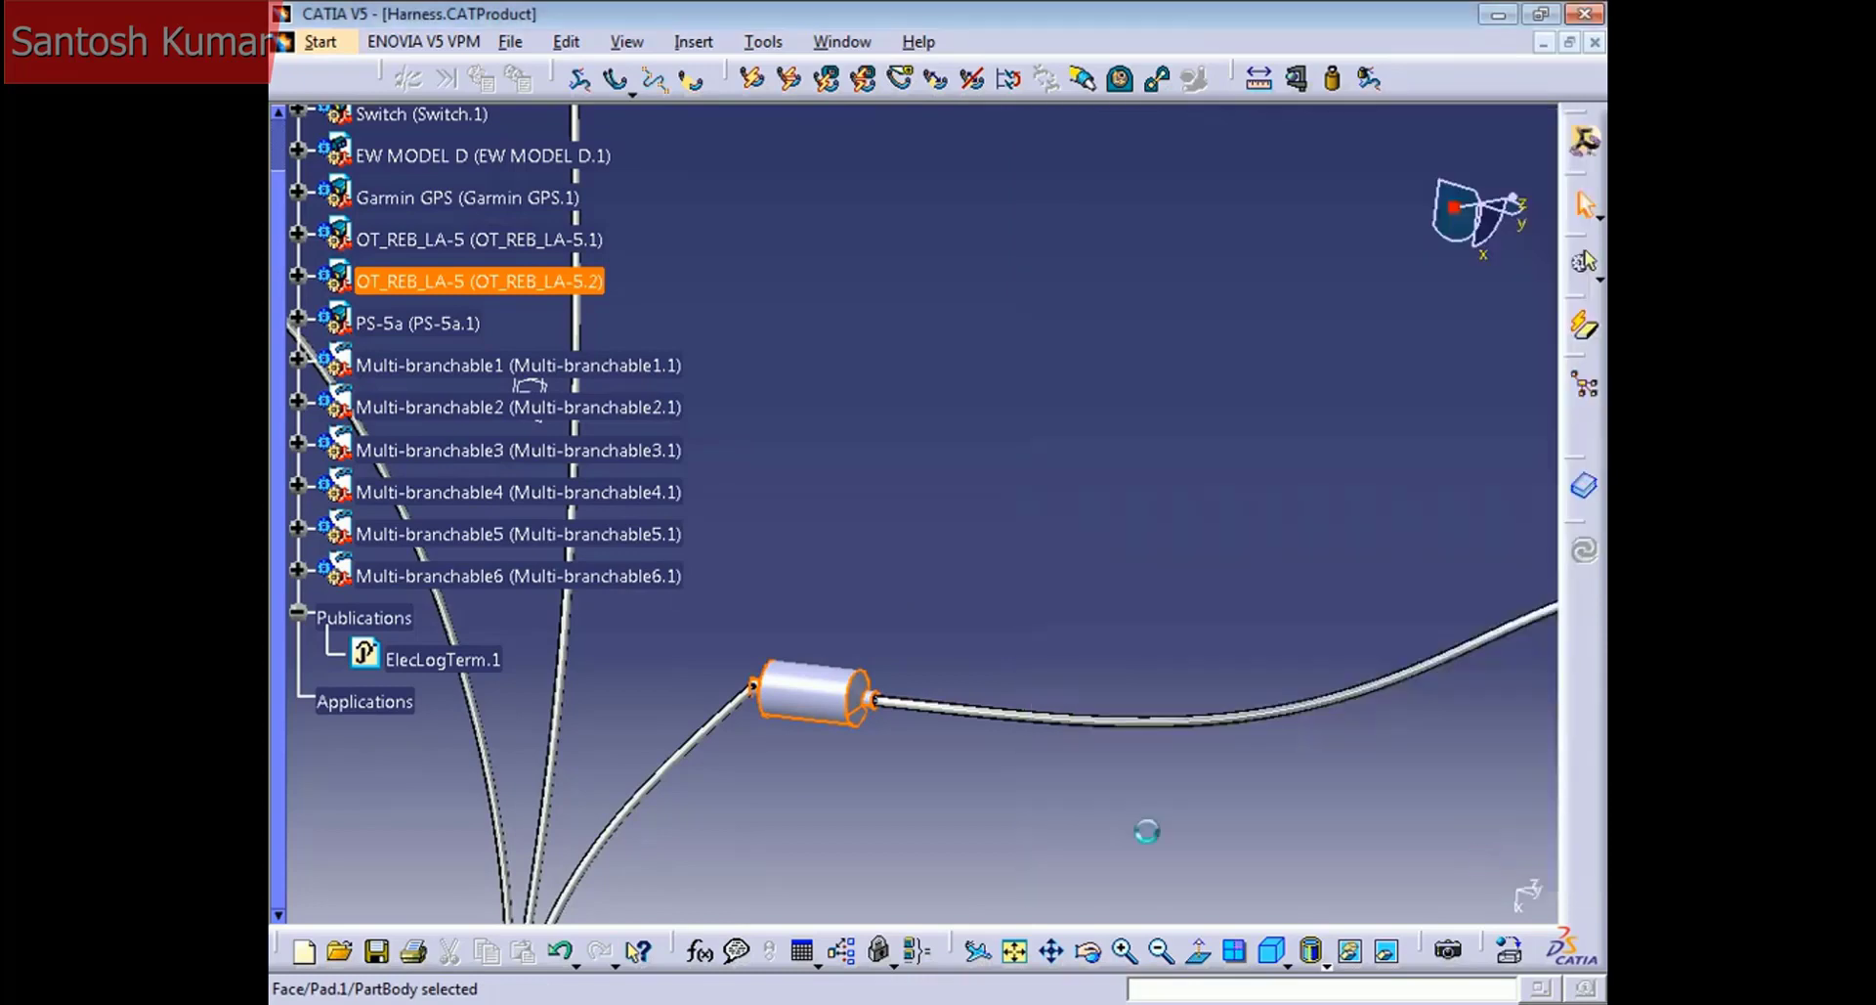
pyautogui.moveTo(529, 384); pyautogui.dragTo(876, 457, button='middle')
# Step: Replace the bundle segment's route point Point.2 with connector OT_REB_LA-5.2 in Route Definition
pyautogui.click(889, 459)
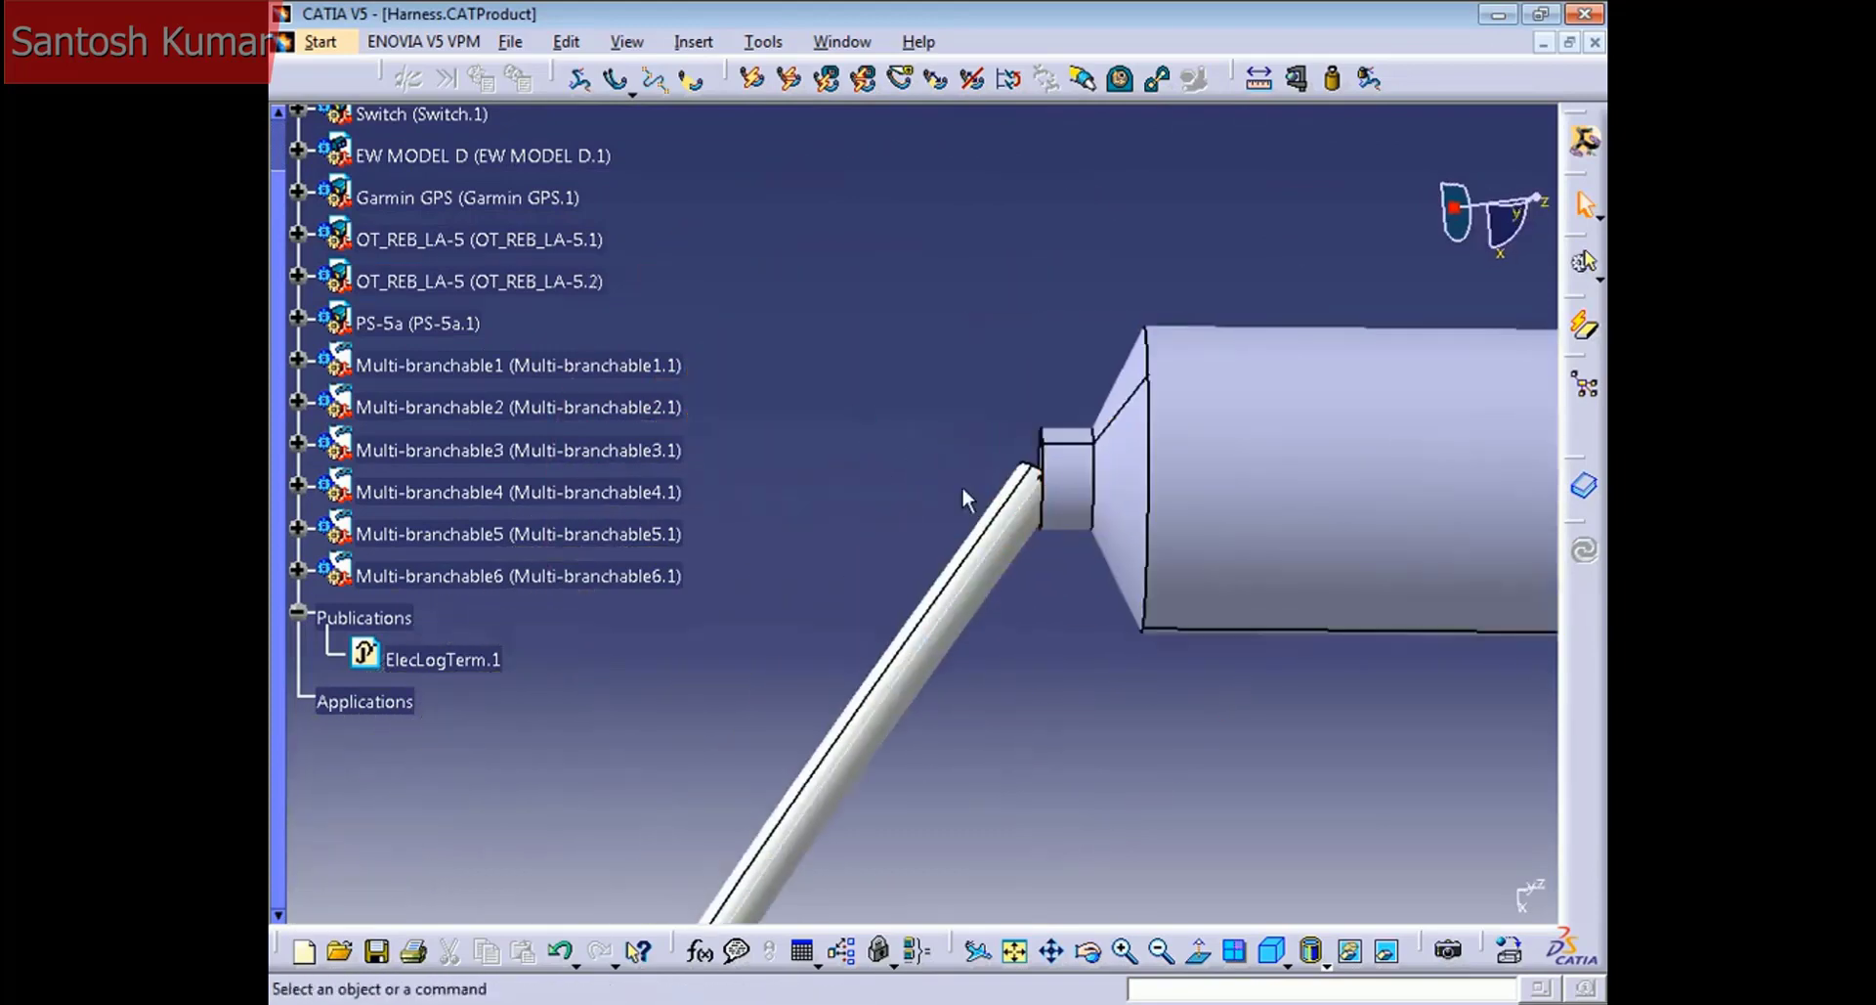
pyautogui.doubleClick(1012, 520)
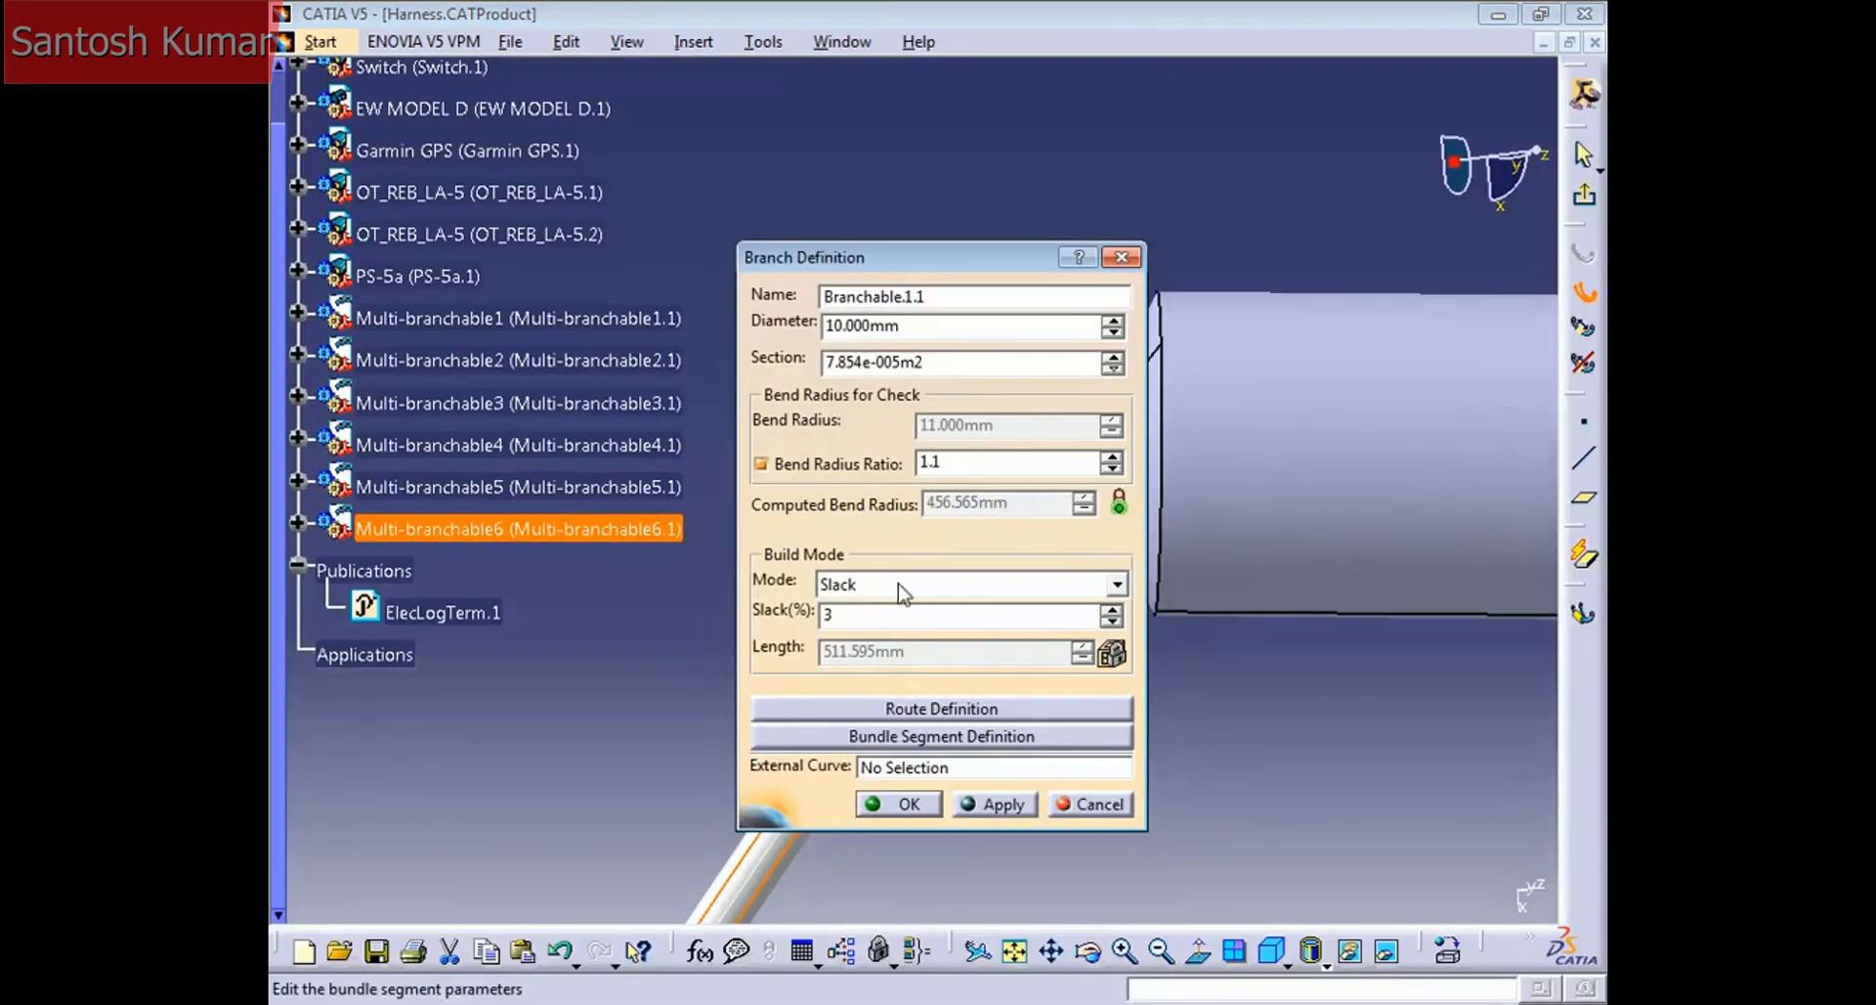
pyautogui.click(864, 710)
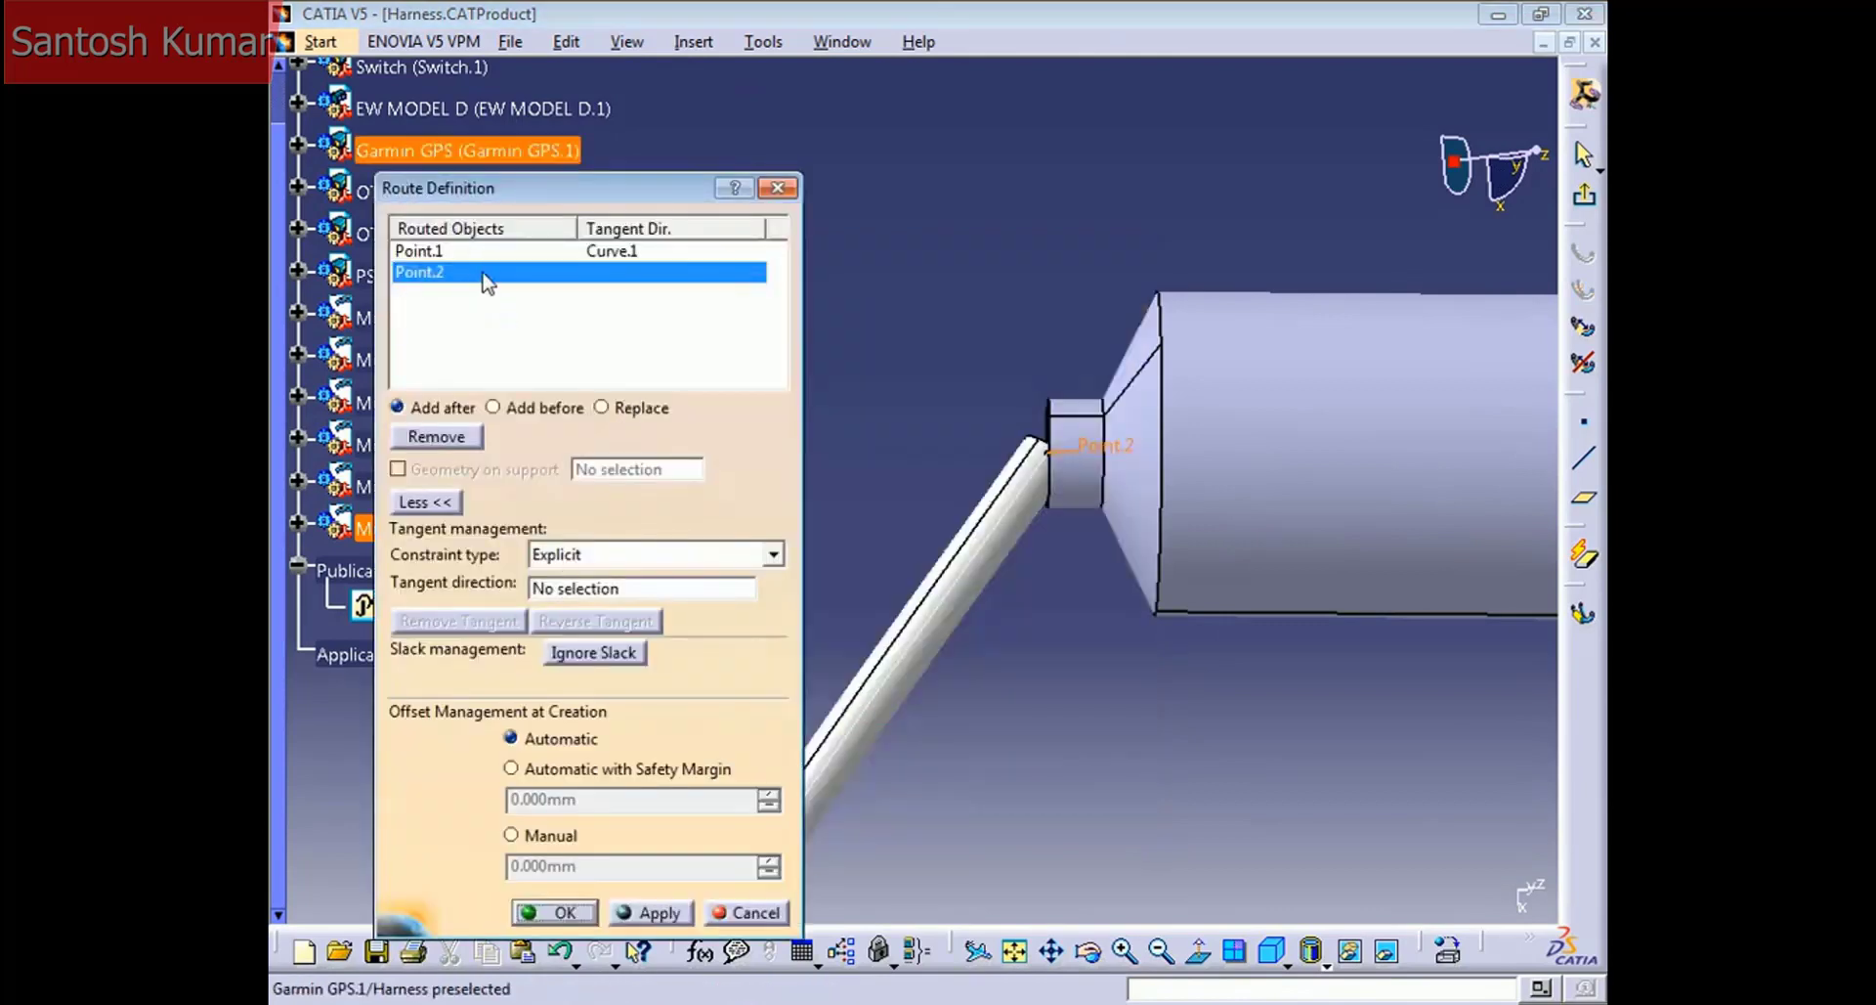
pyautogui.click(484, 275)
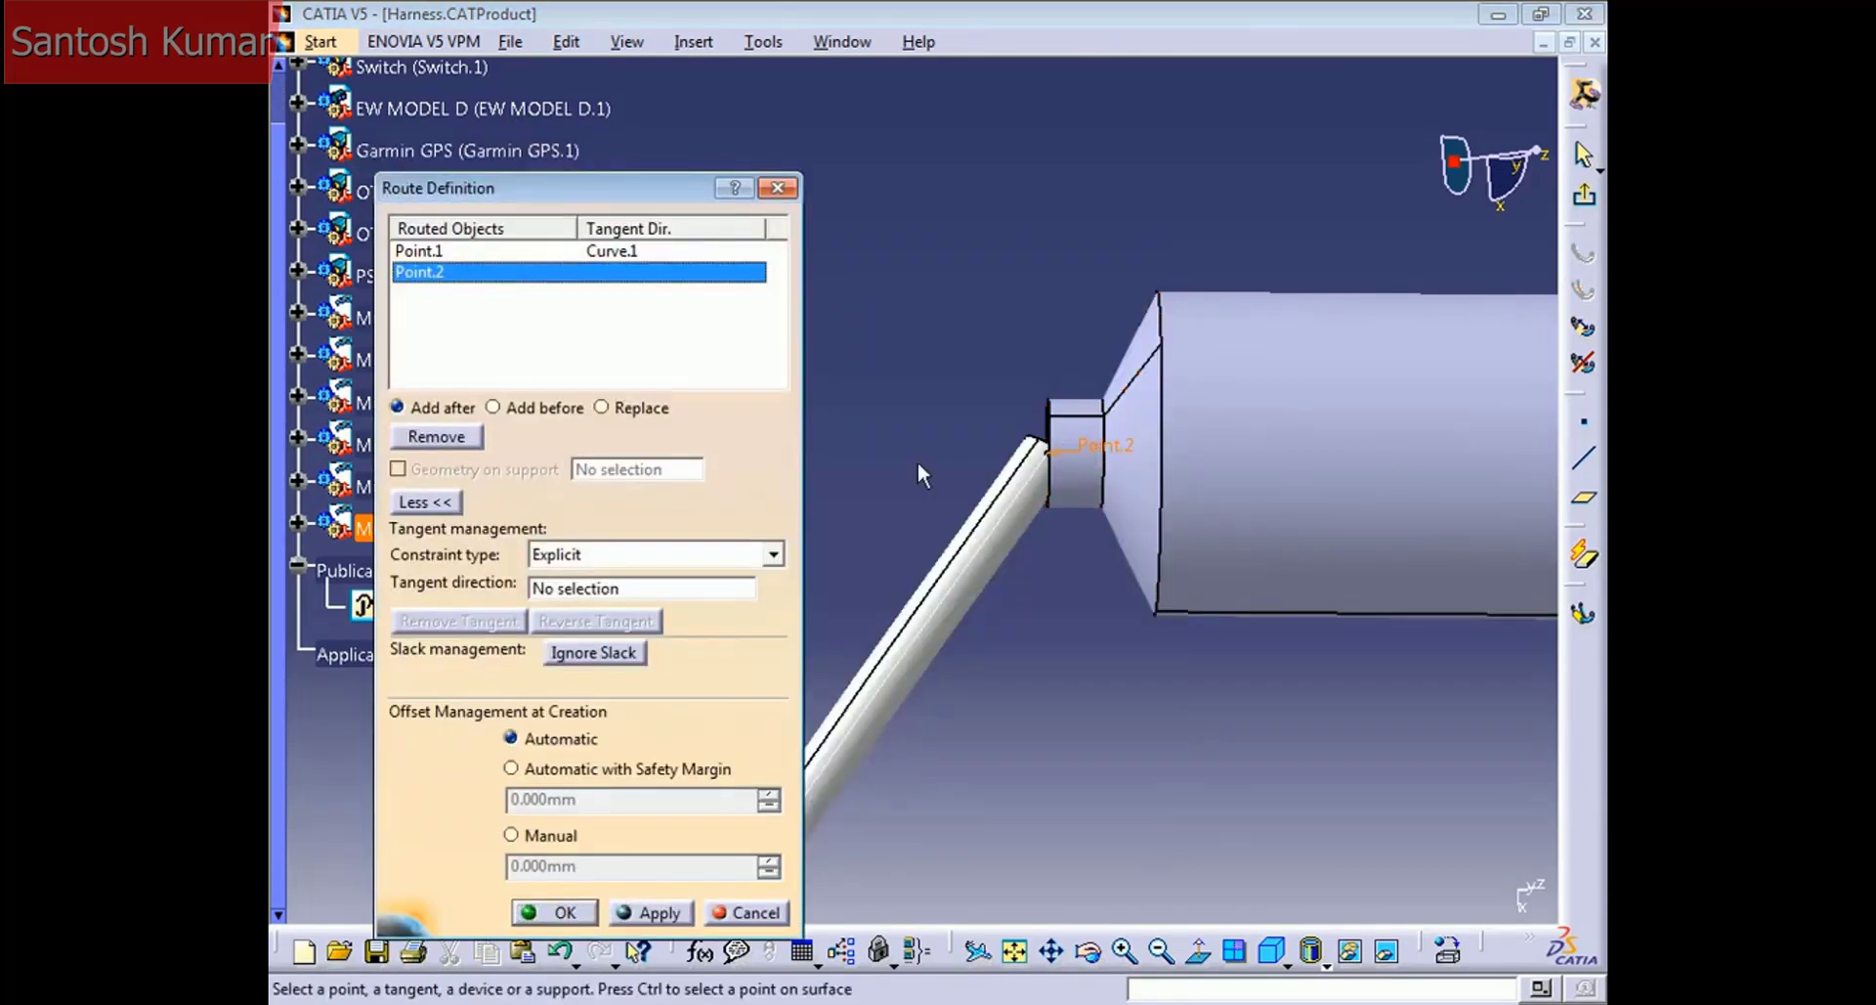
pyautogui.click(630, 407)
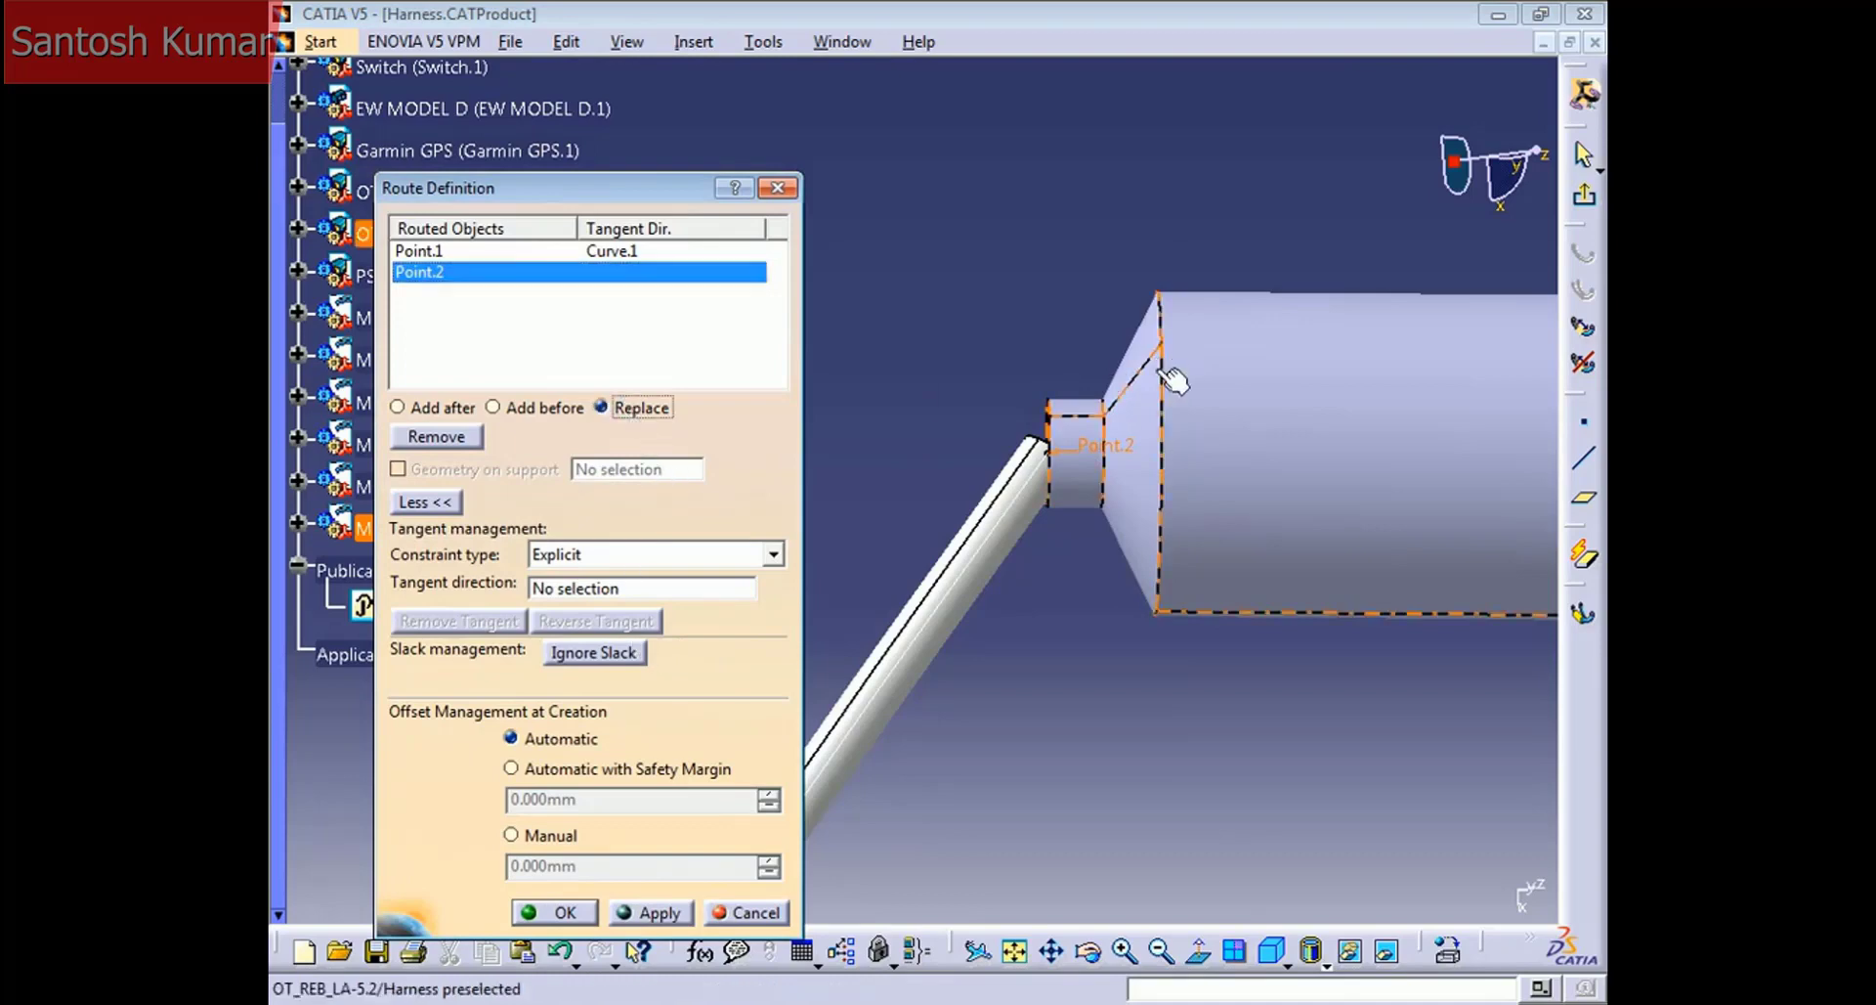
pyautogui.click(1092, 415)
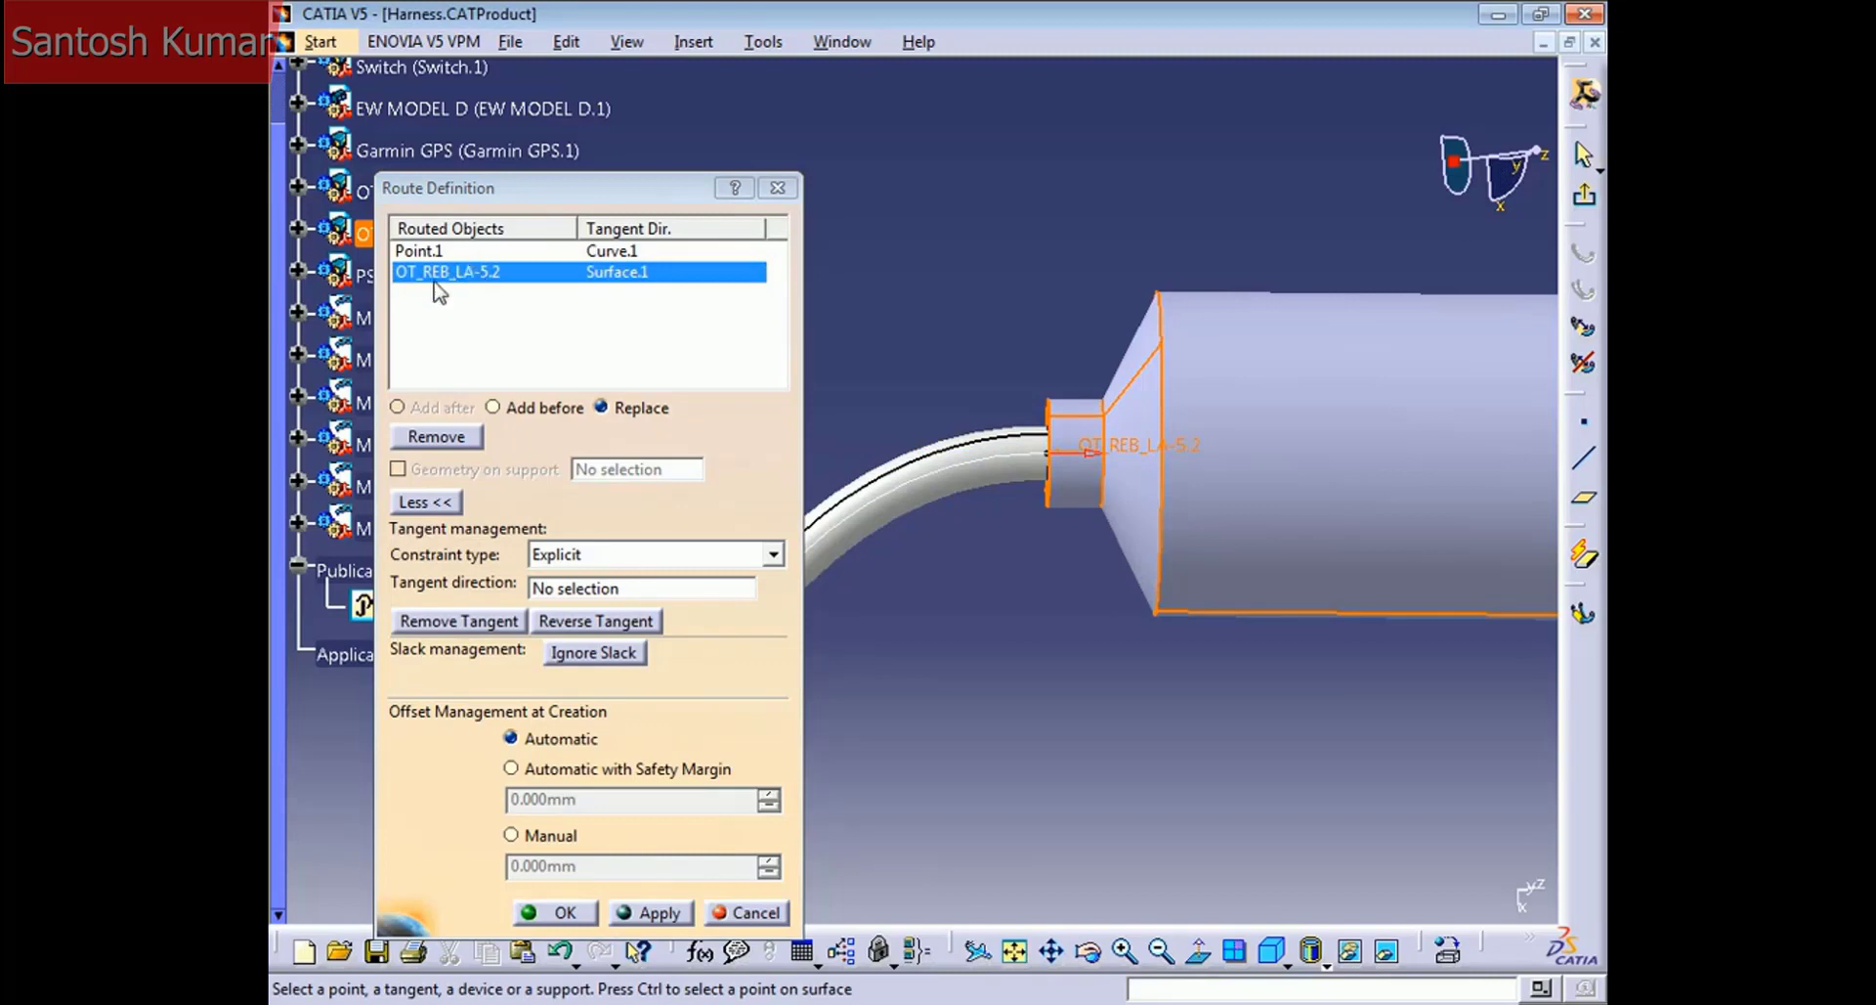
pyautogui.click(564, 913)
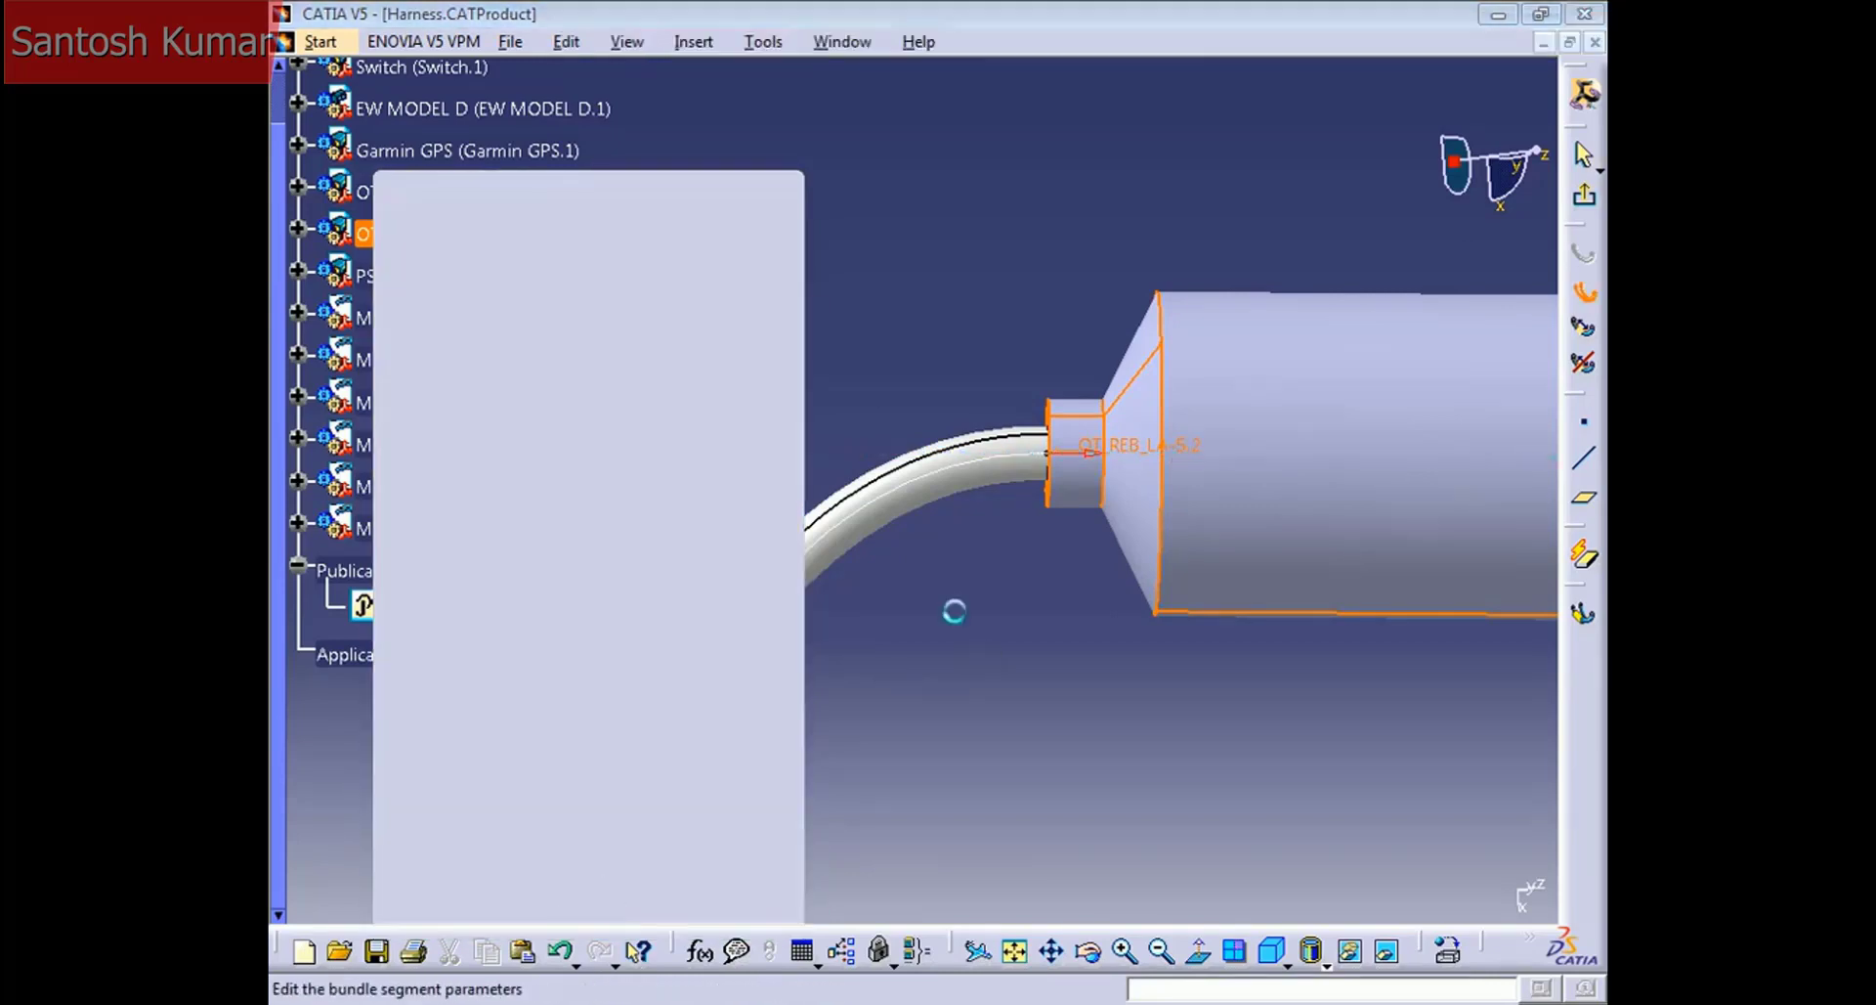
pyautogui.click(923, 804)
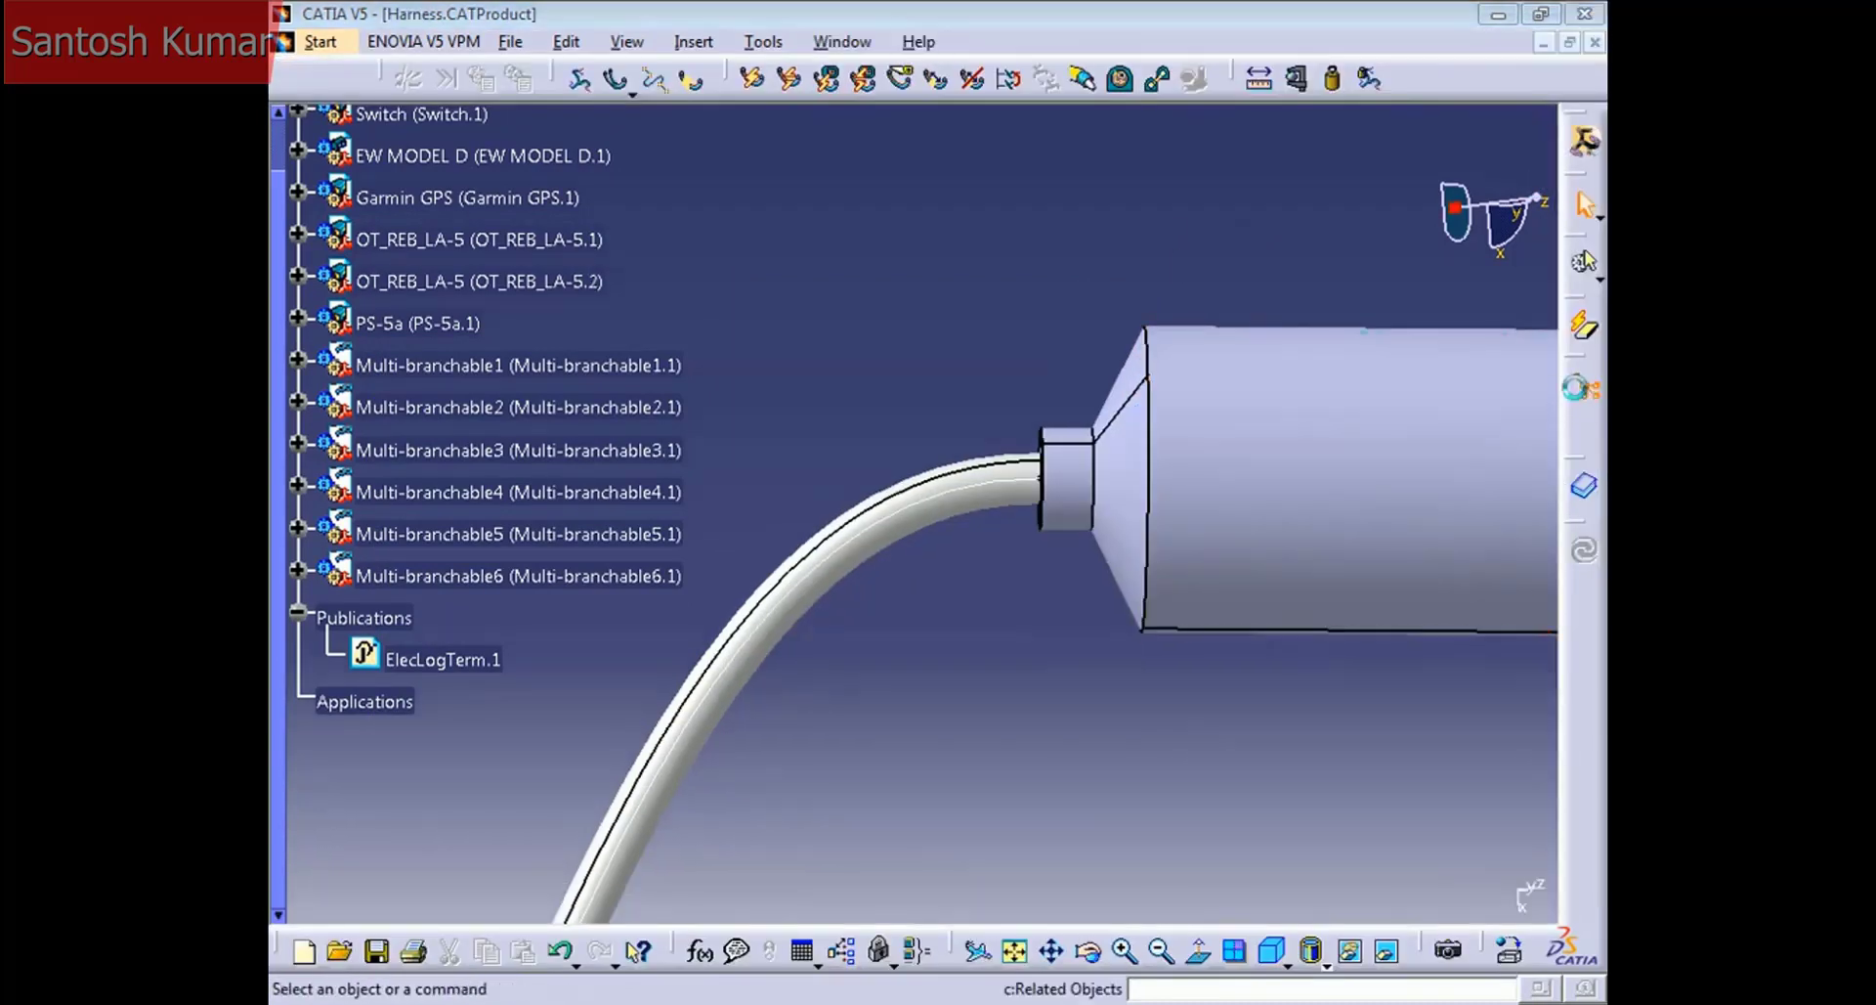
# Step: Preview the wires linked to connector OT_REB_LA-5.2 and the Garmin GPS connector
pyautogui.click(1283, 423)
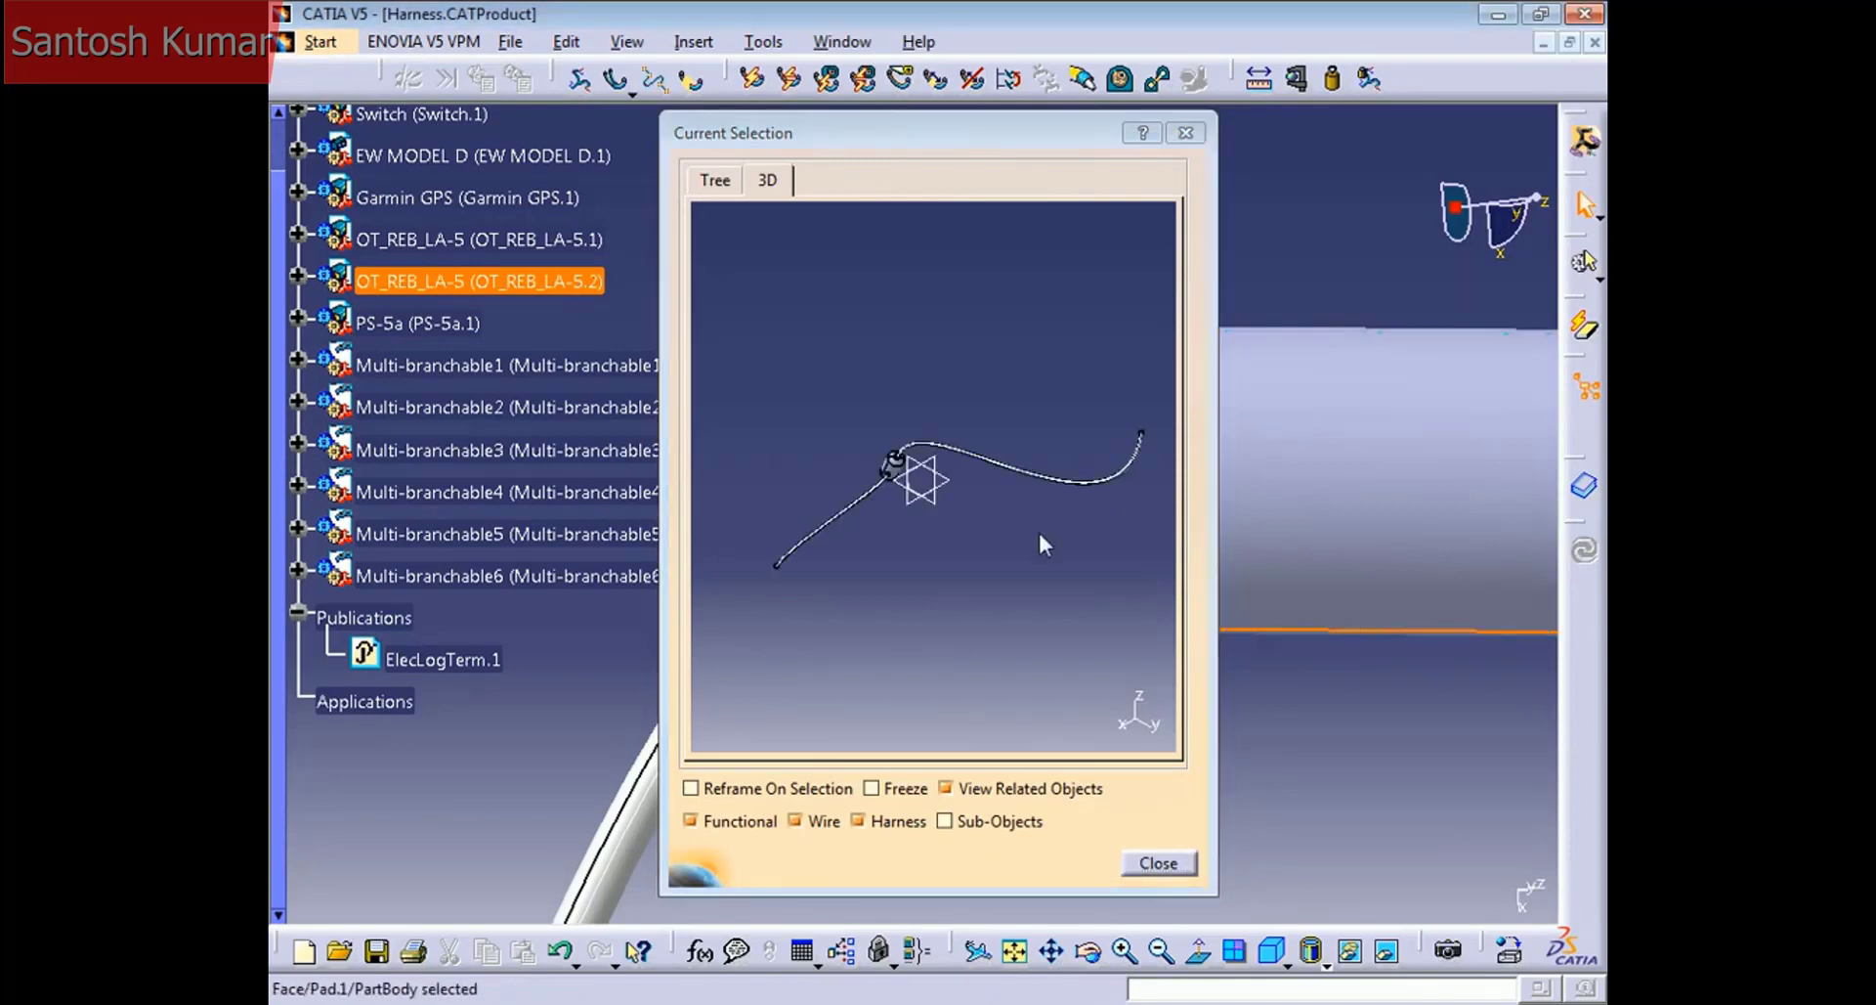
pyautogui.moveTo(955, 599)
pyautogui.mouseDown(button='middle')
pyautogui.moveTo(922, 454)
pyautogui.moveTo(946, 568)
pyautogui.mouseUp(button='middle')
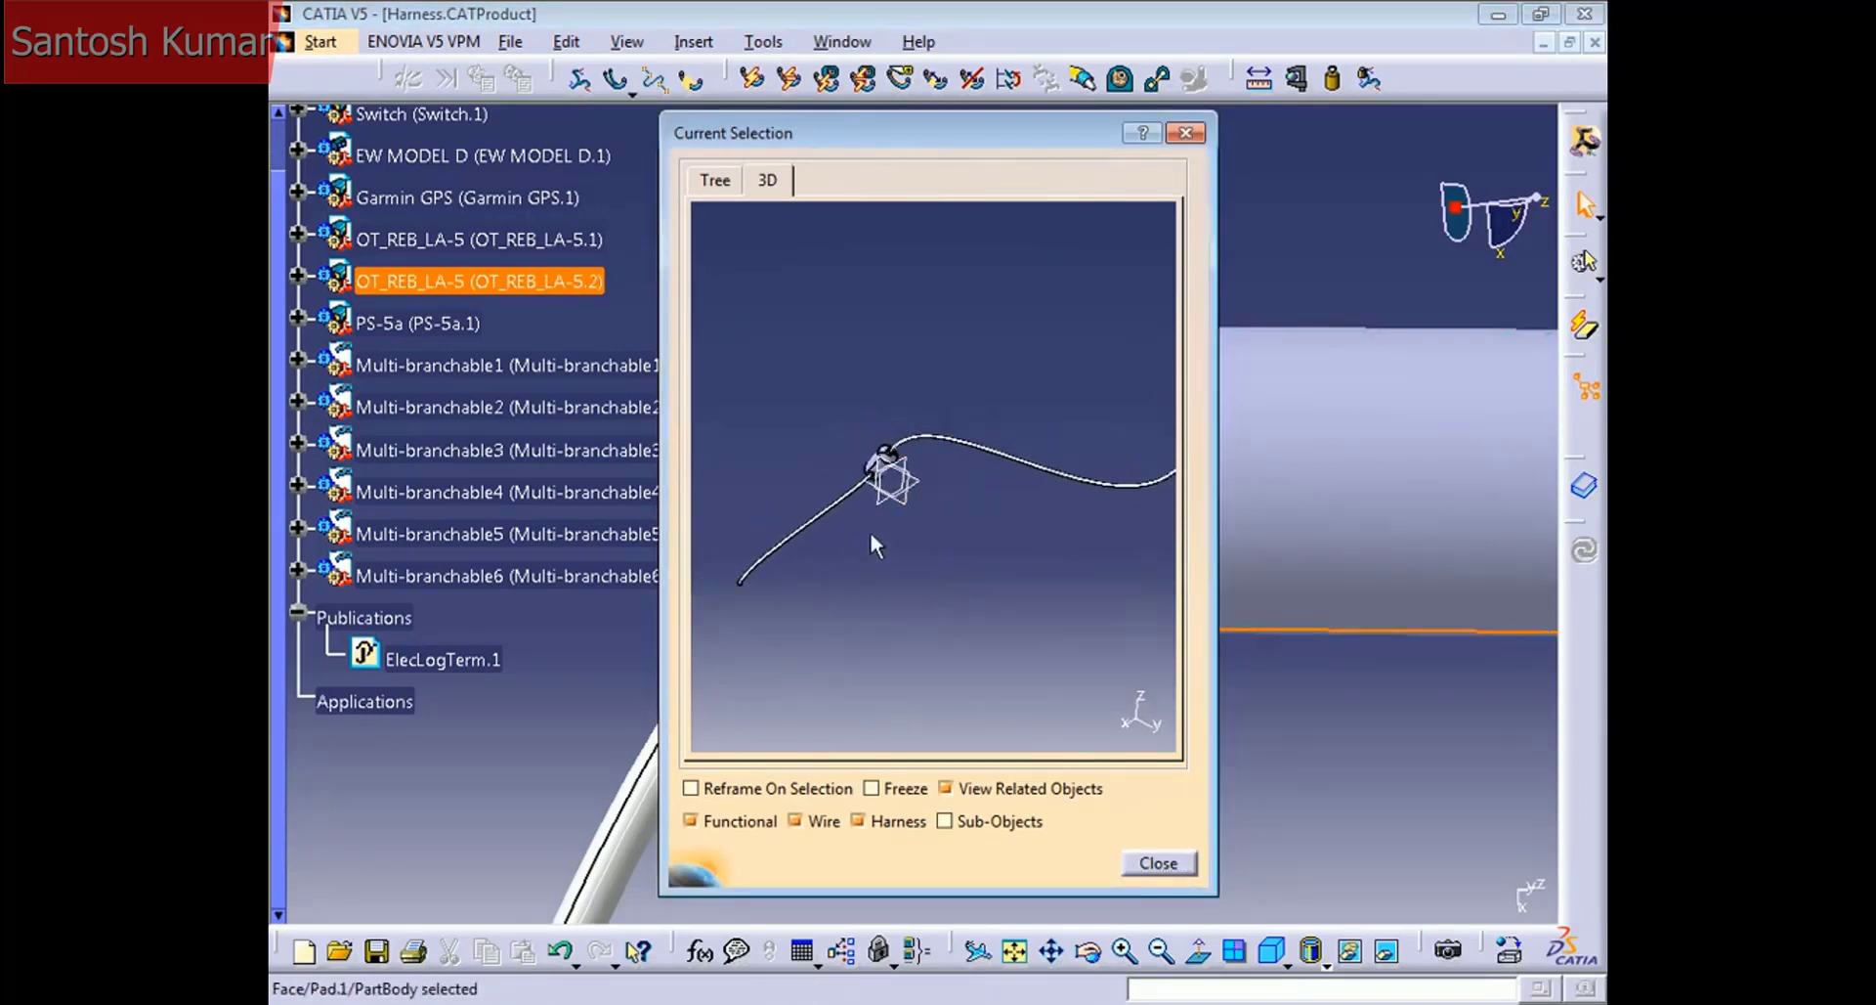
pyautogui.moveTo(1394, 284); pyautogui.dragTo(1148, 618, button='middle')
pyautogui.click(1415, 436)
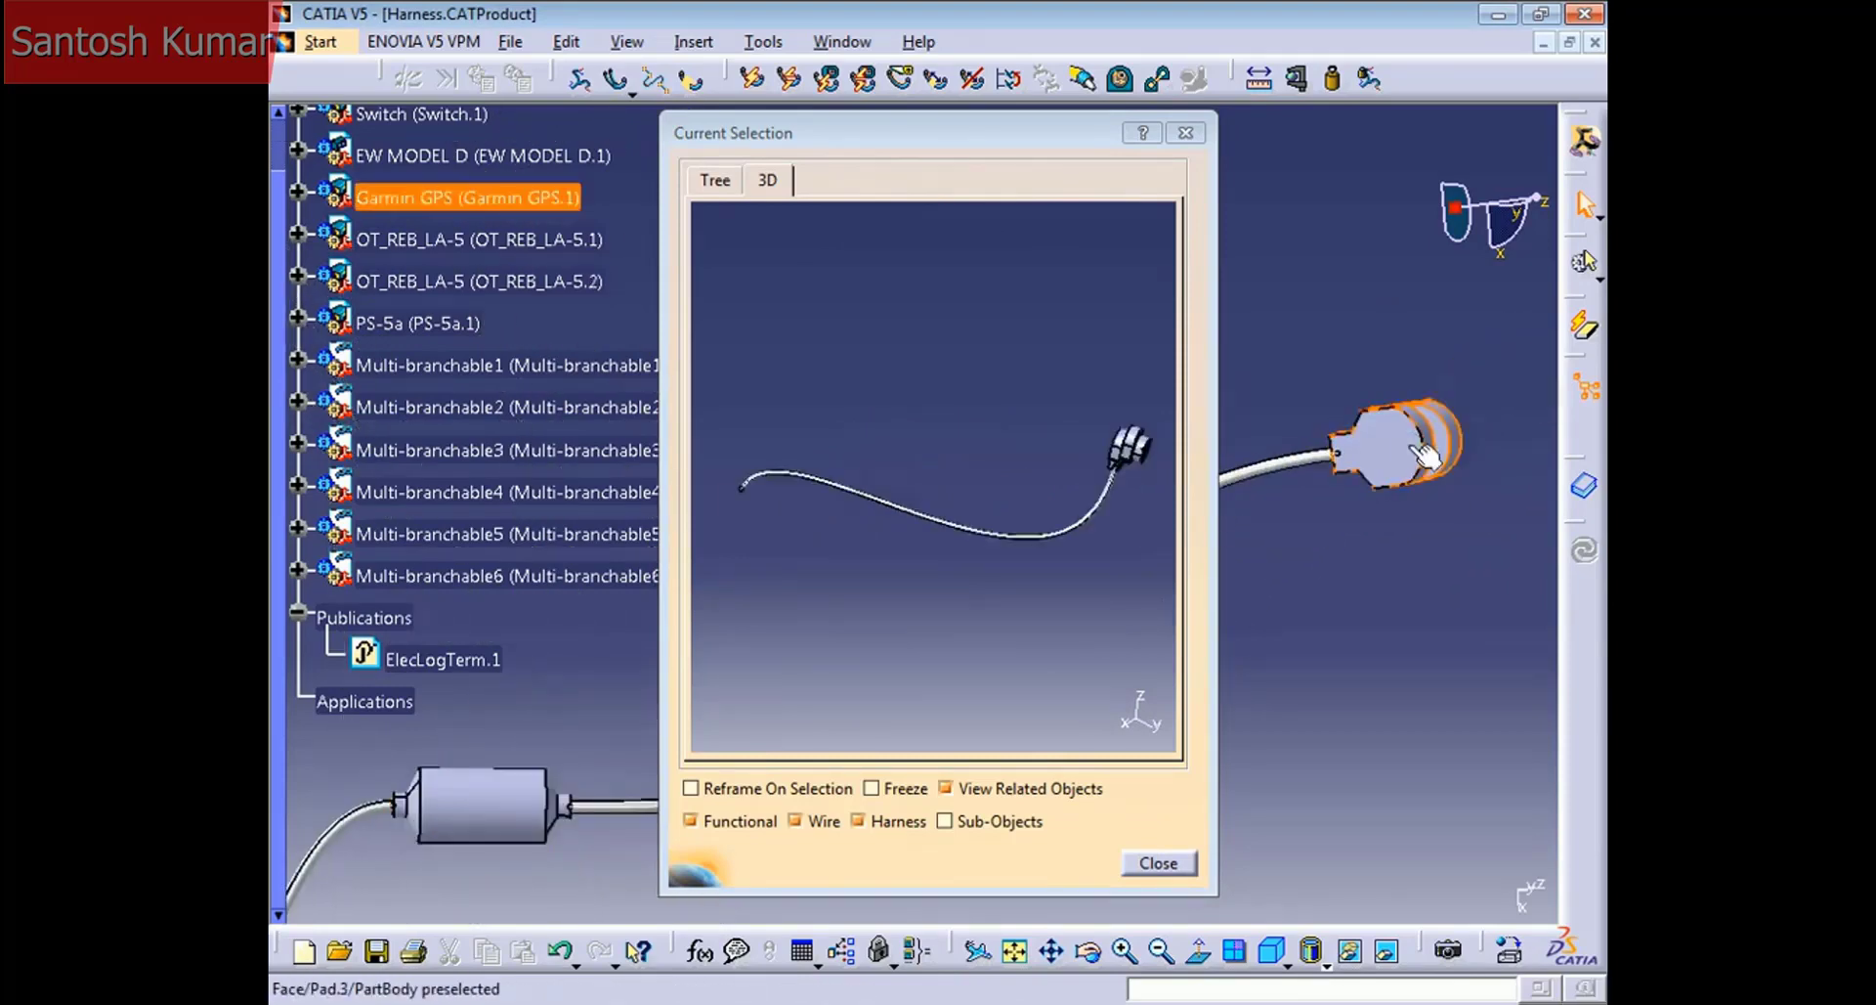
pyautogui.moveTo(1318, 291); pyautogui.dragTo(1534, 653, button='middle')
# Step: Preview the wire linked to the Switch connector, rotating and zooming to inspect it
pyautogui.moveTo(1378, 514); pyautogui.dragTo(1562, 627, button='middle')
pyautogui.moveTo(1288, 348); pyautogui.dragTo(1397, 528, button='middle')
pyautogui.moveTo(1375, 394); pyautogui.dragTo(1365, 440, button='middle')
pyautogui.click(1359, 444)
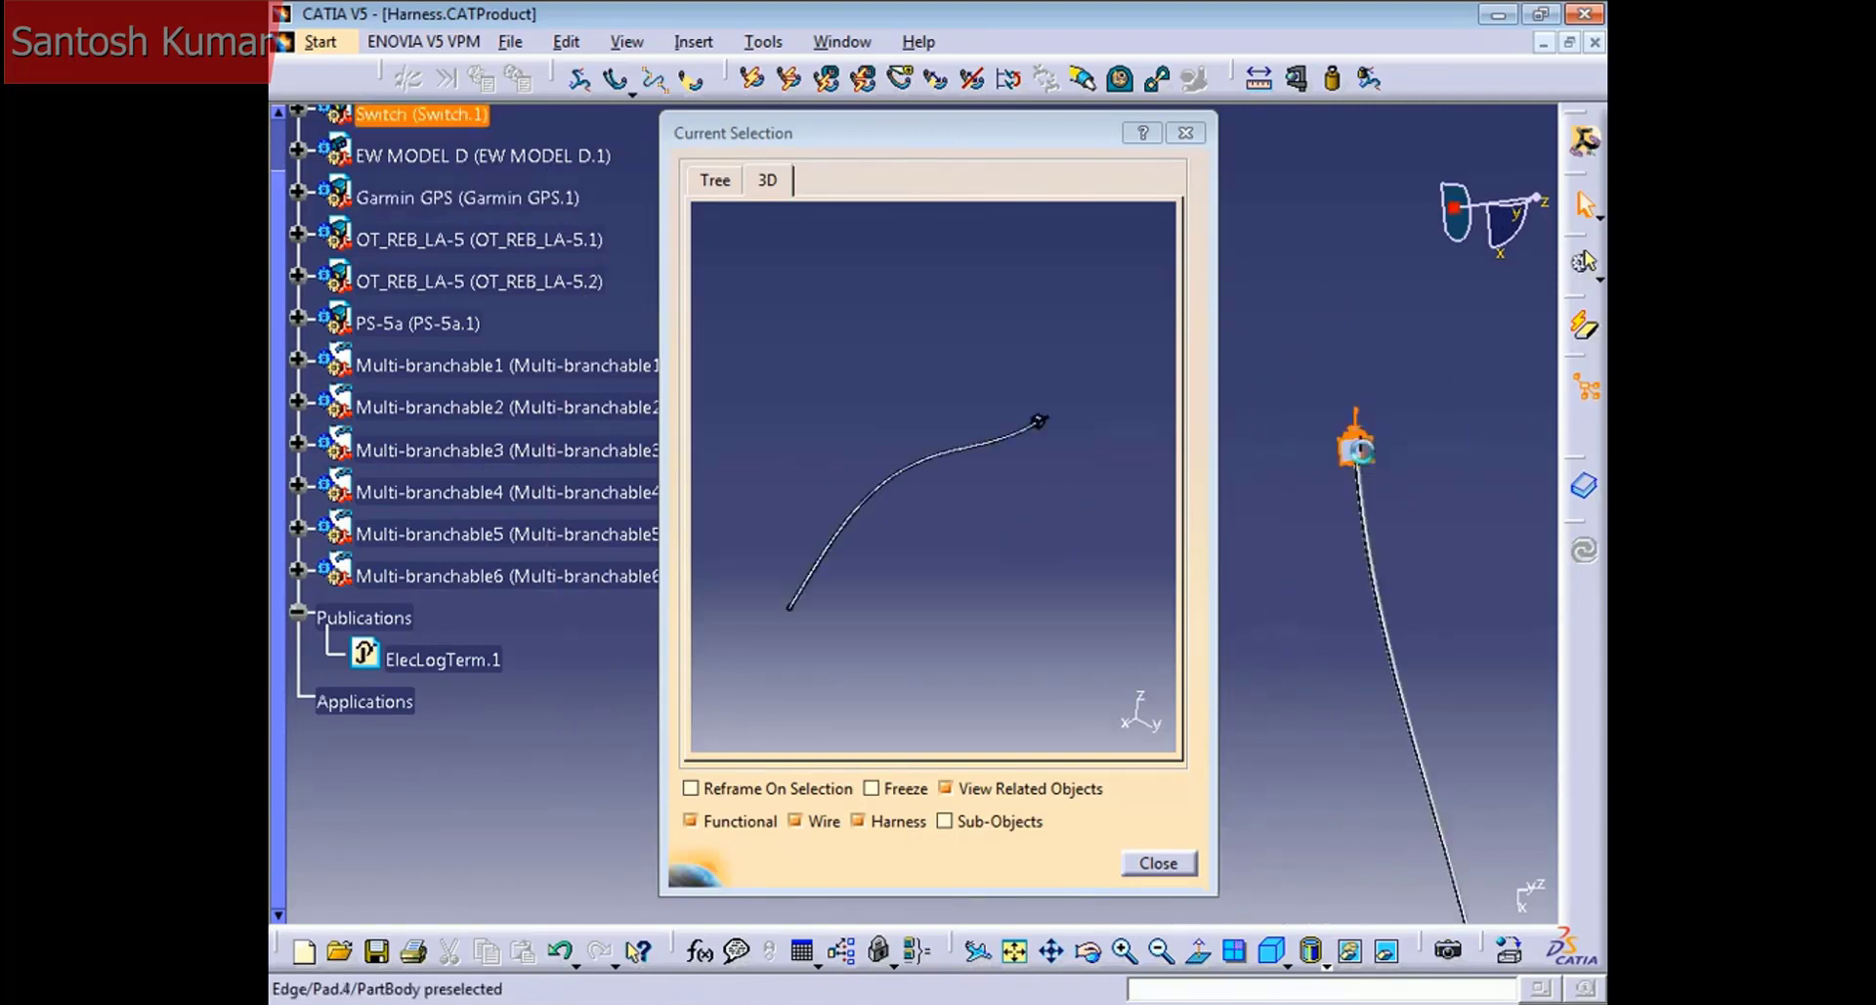
pyautogui.moveTo(1004, 568); pyautogui.dragTo(1001, 490, button='middle')
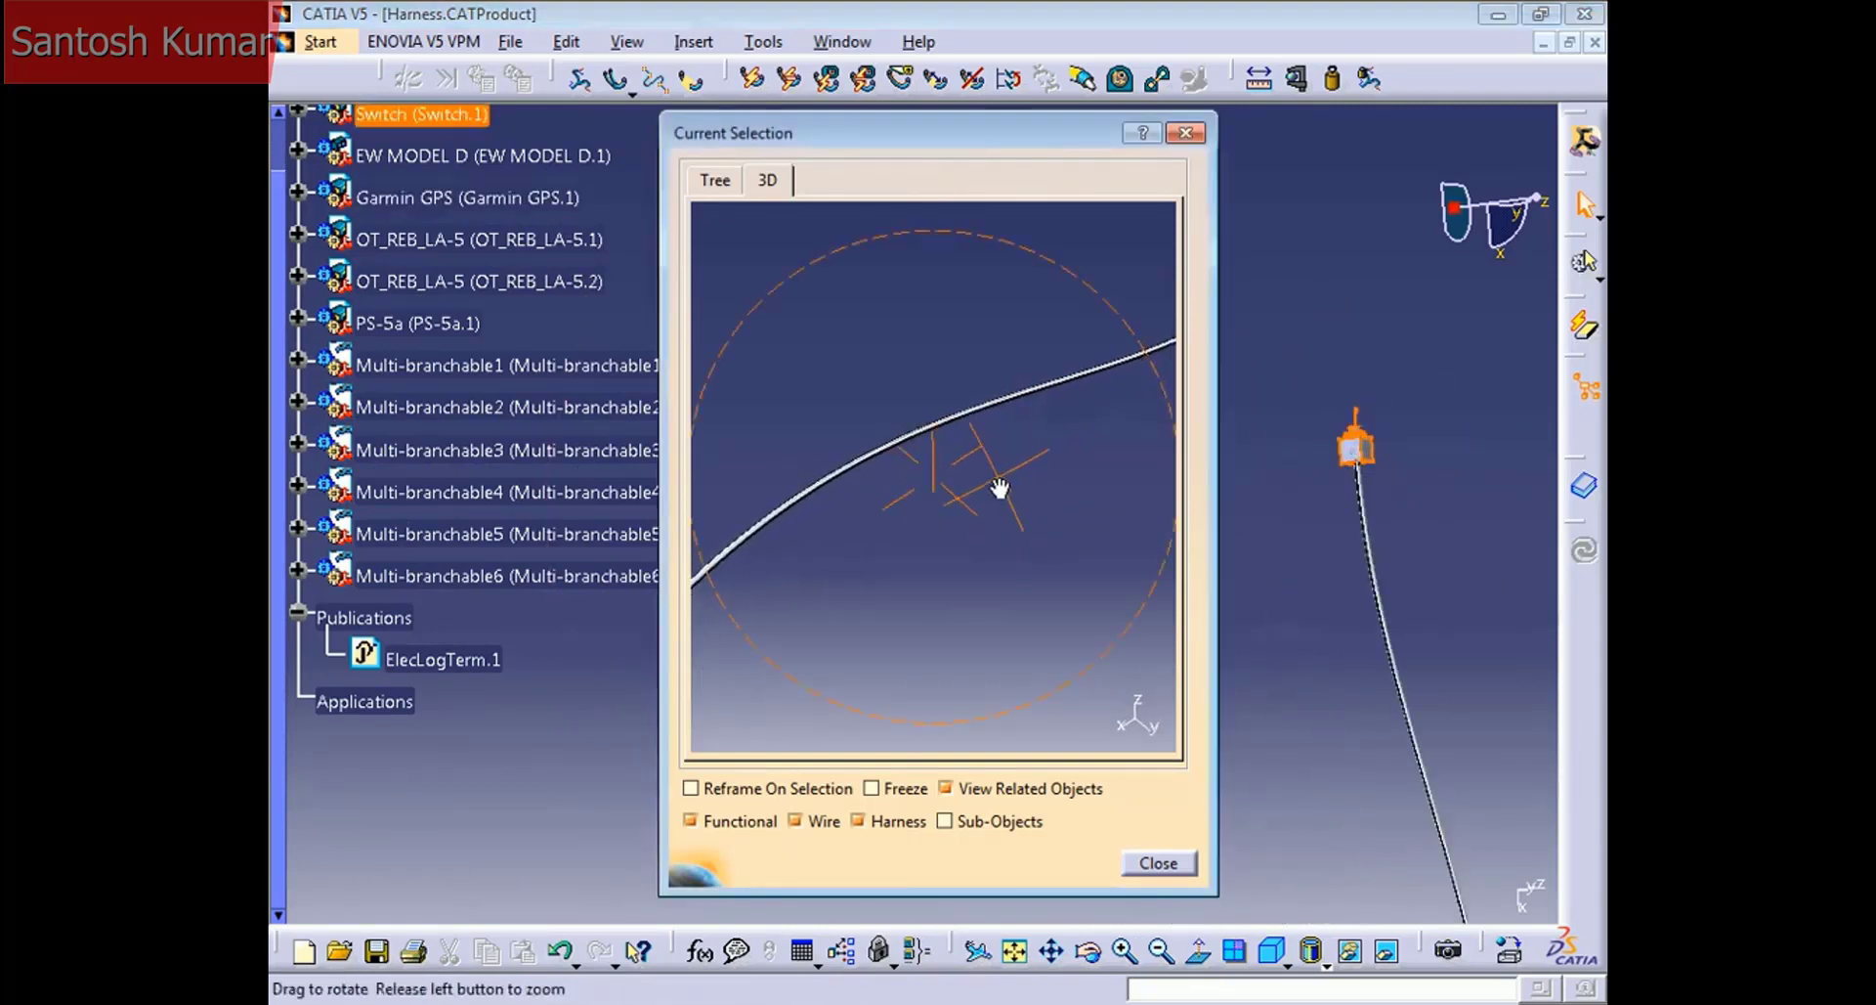
pyautogui.moveTo(1398, 498); pyautogui.dragTo(1386, 616, button='middle')
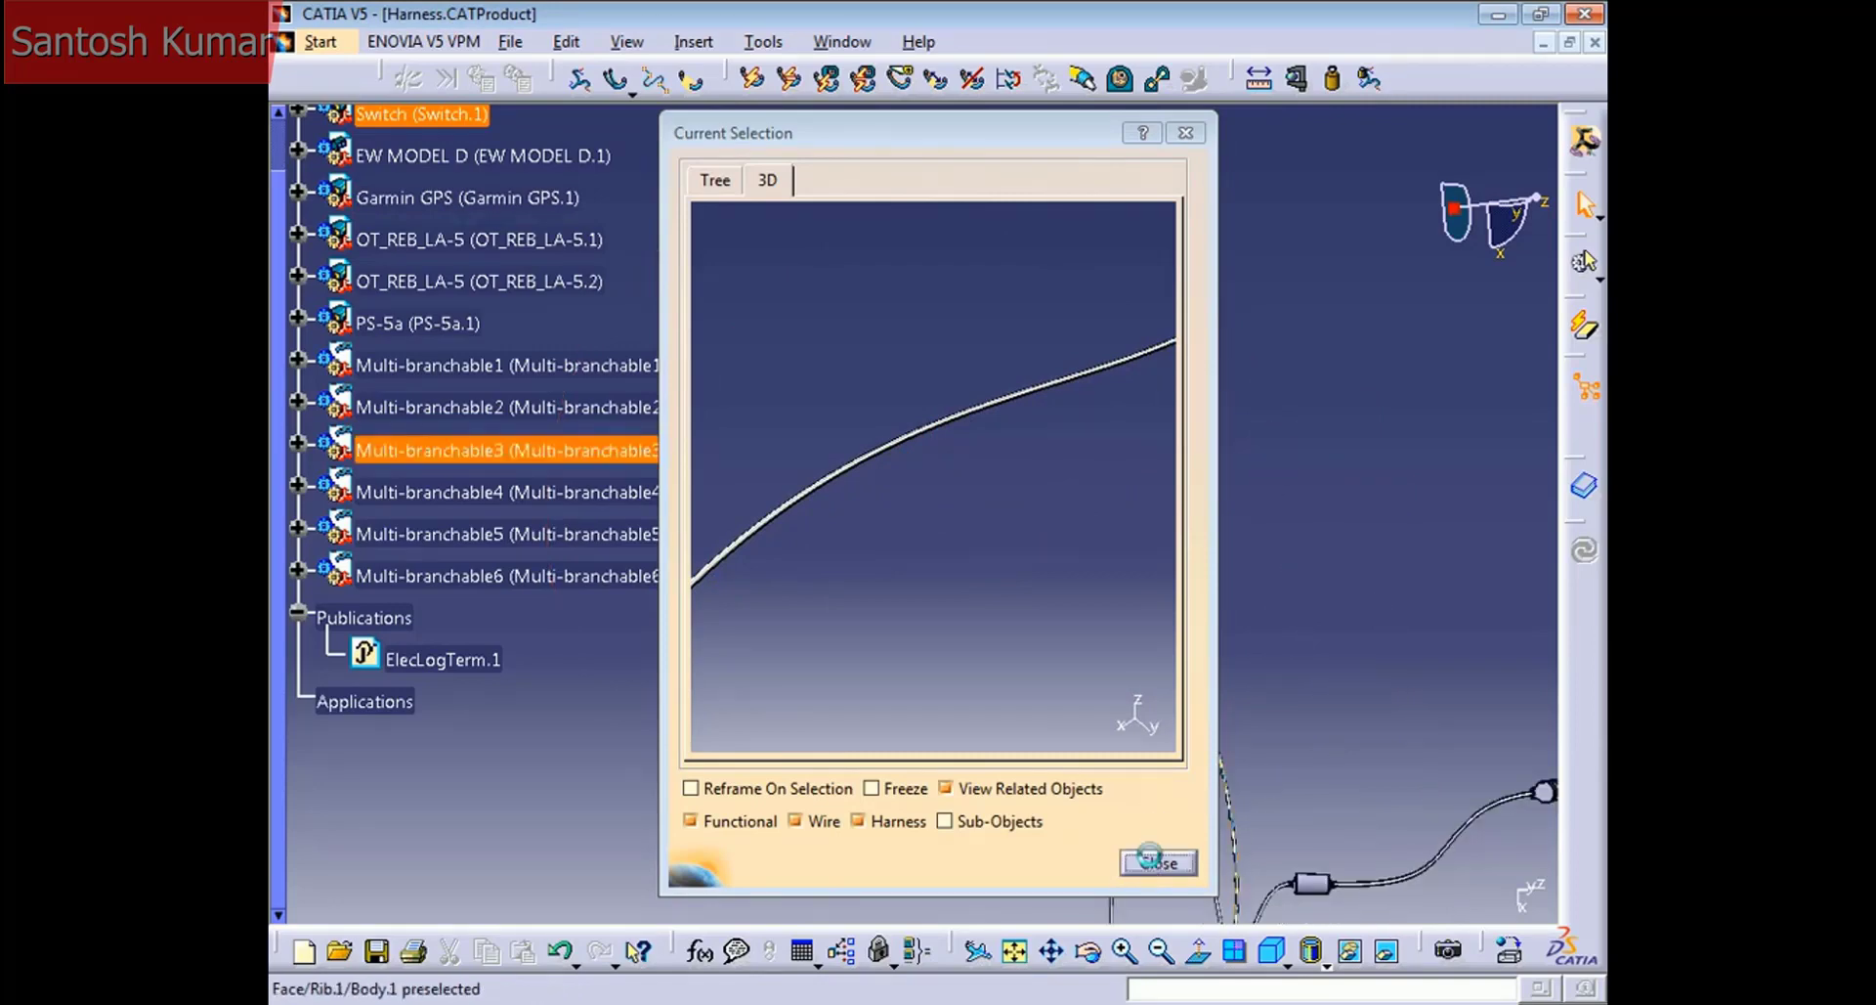
# Step: Close the related-objects view, zoom in on the wire junction and clear the Switch selection
pyautogui.click(1158, 863)
pyautogui.moveTo(1237, 799); pyautogui.dragTo(984, 415, button='middle')
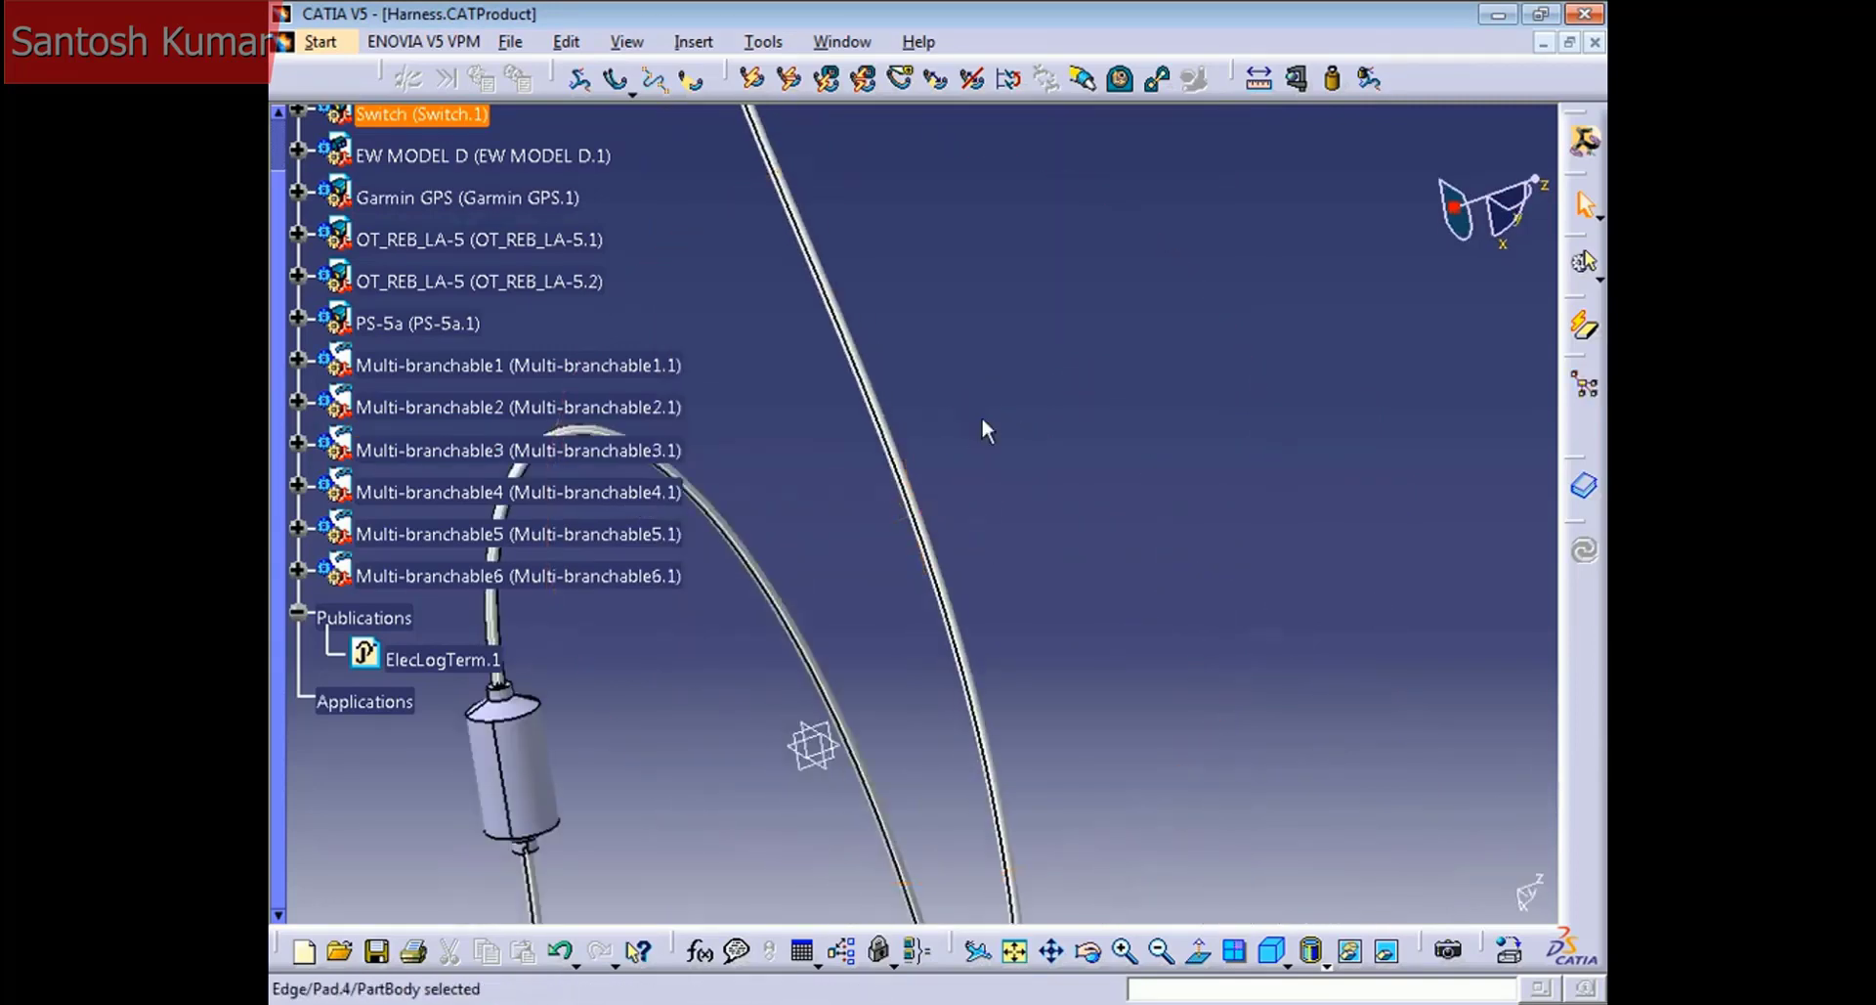
pyautogui.moveTo(1009, 869); pyautogui.dragTo(901, 254, button='middle')
pyautogui.click(1030, 264)
pyautogui.moveTo(924, 455); pyautogui.dragTo(1034, 297, button='middle')
pyautogui.scroll(1, 1034, 297)
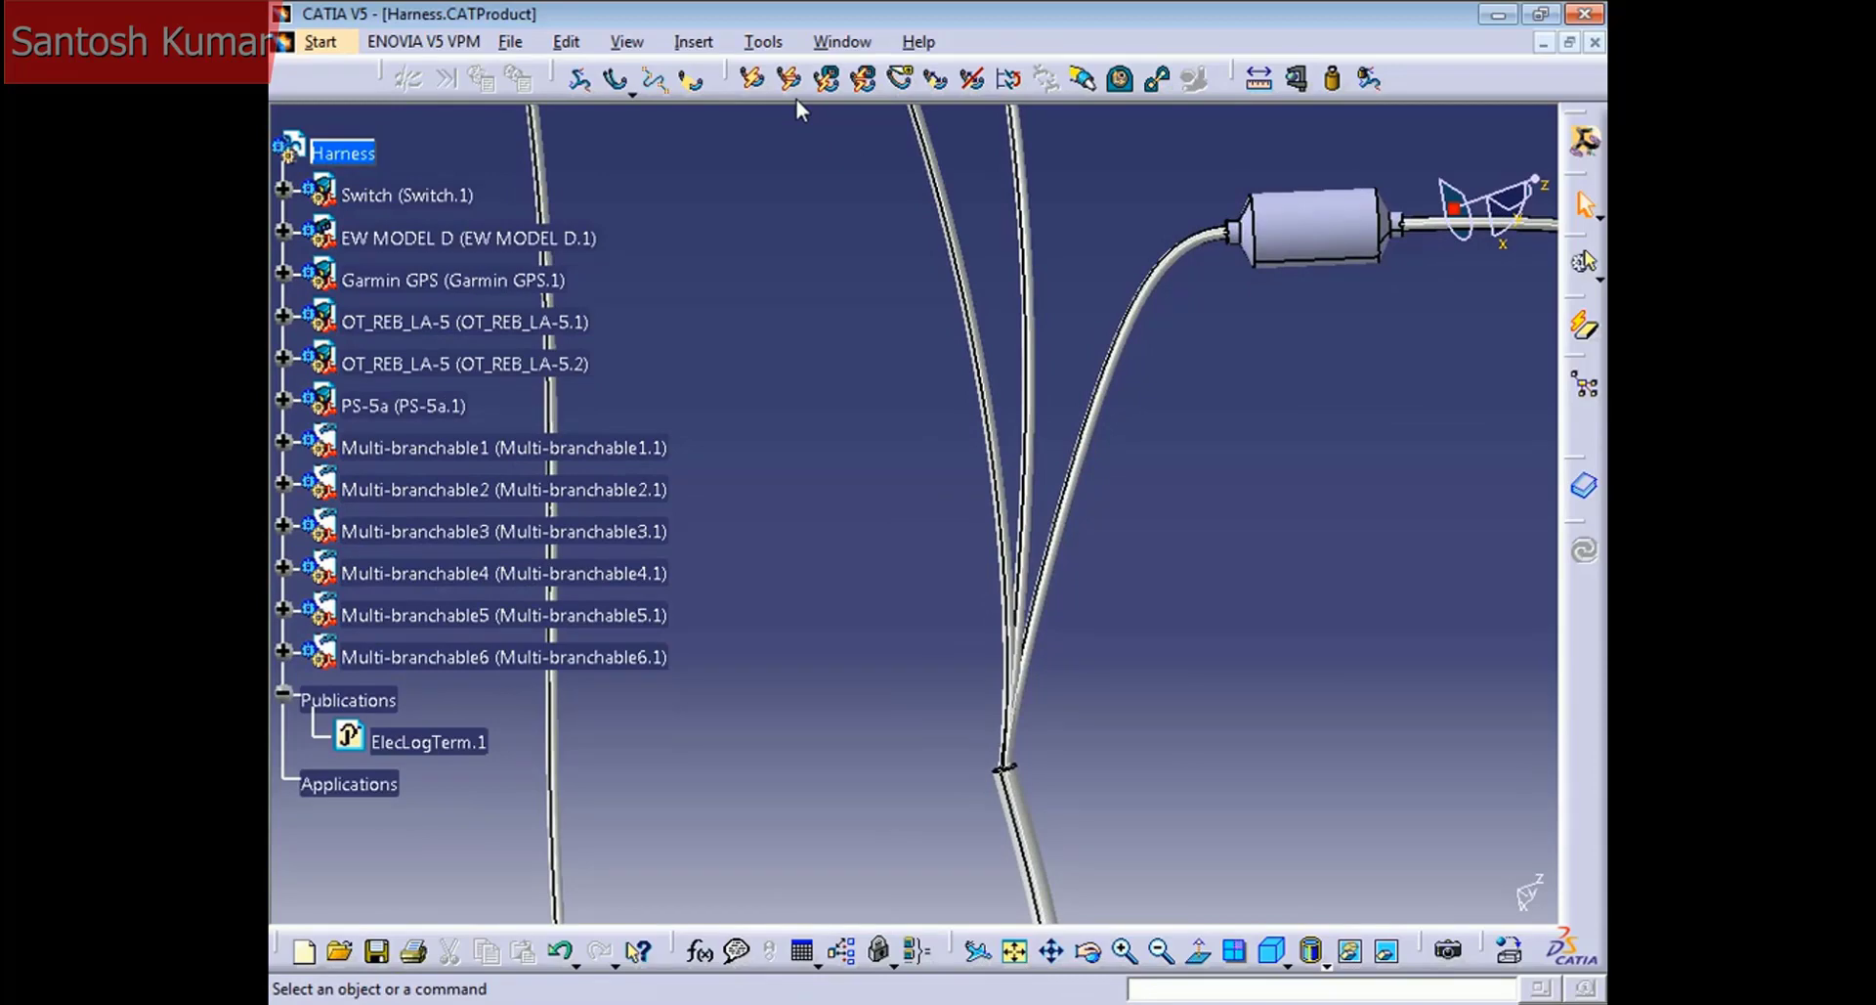
# Step: Unlink the Multi-branchable3 bundle segment end at the branch junction, keeping external links, and confirm the disconnection
pyautogui.click(791, 84)
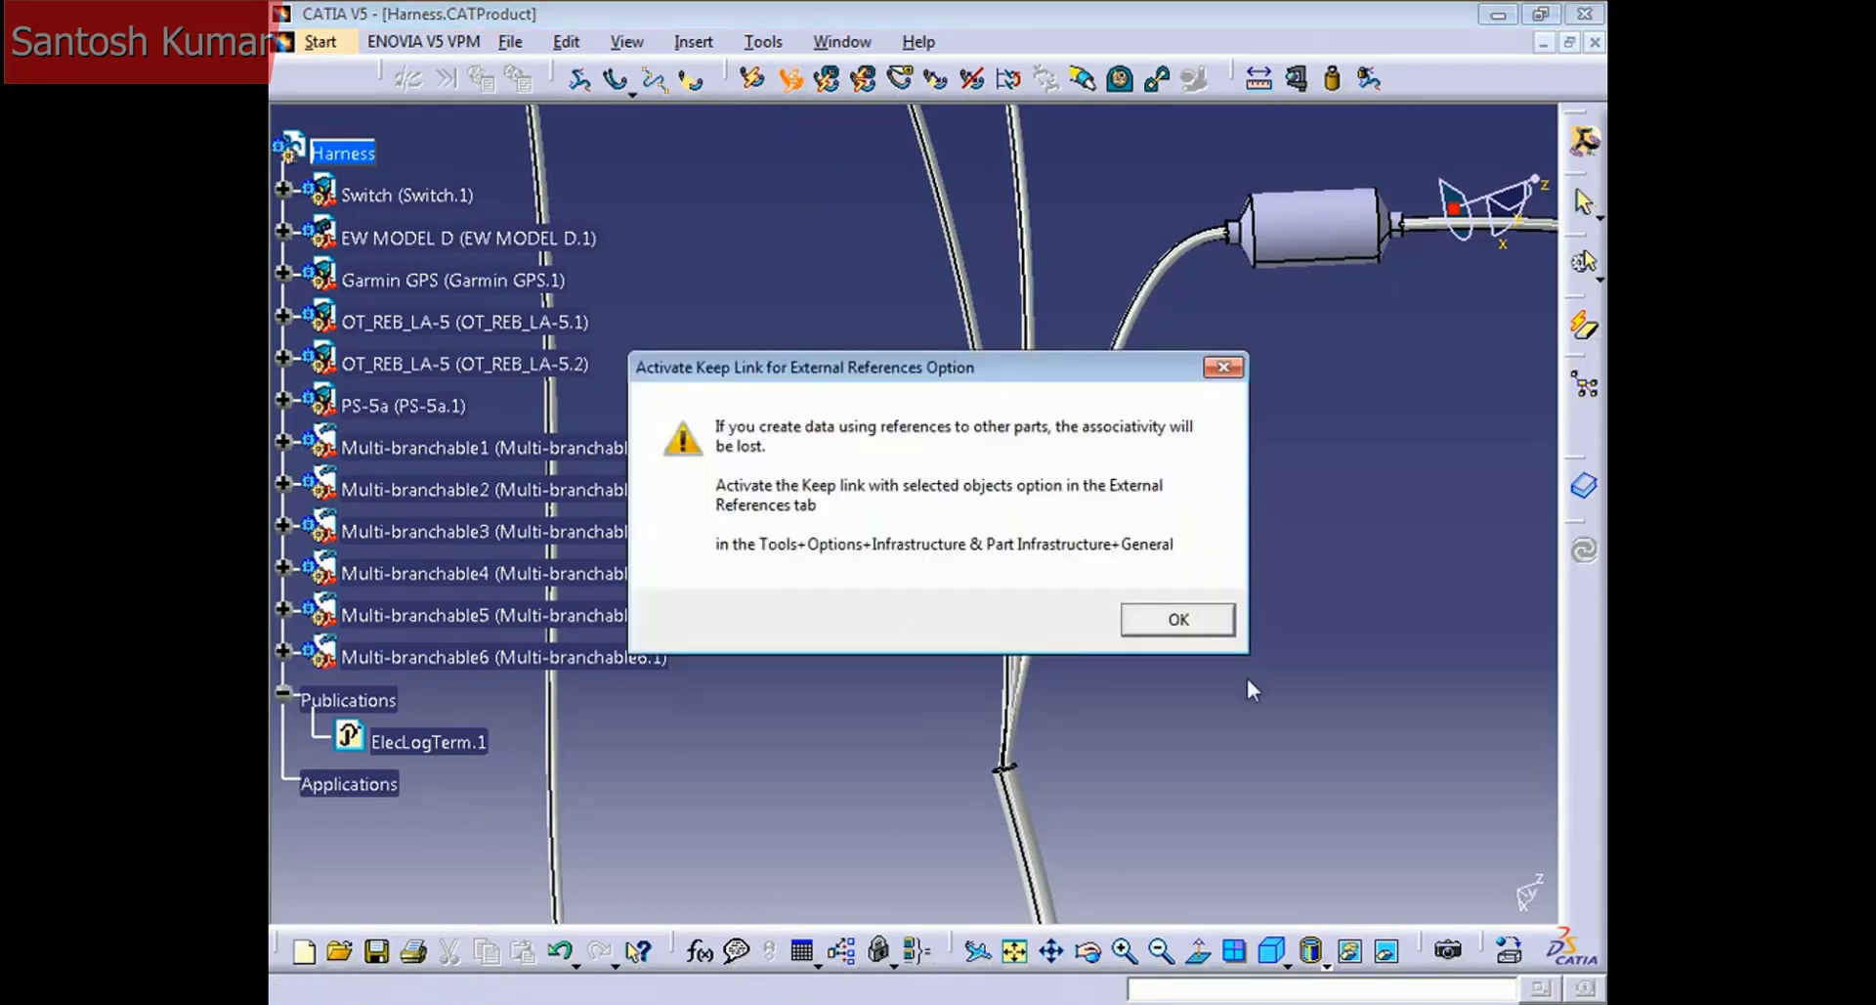
pyautogui.click(1187, 620)
pyautogui.moveTo(1198, 626); pyautogui.dragTo(1126, 539, button='middle')
pyautogui.moveTo(1018, 334); pyautogui.dragTo(1016, 594, button='middle')
pyautogui.moveTo(947, 235); pyautogui.dragTo(976, 469, button='middle')
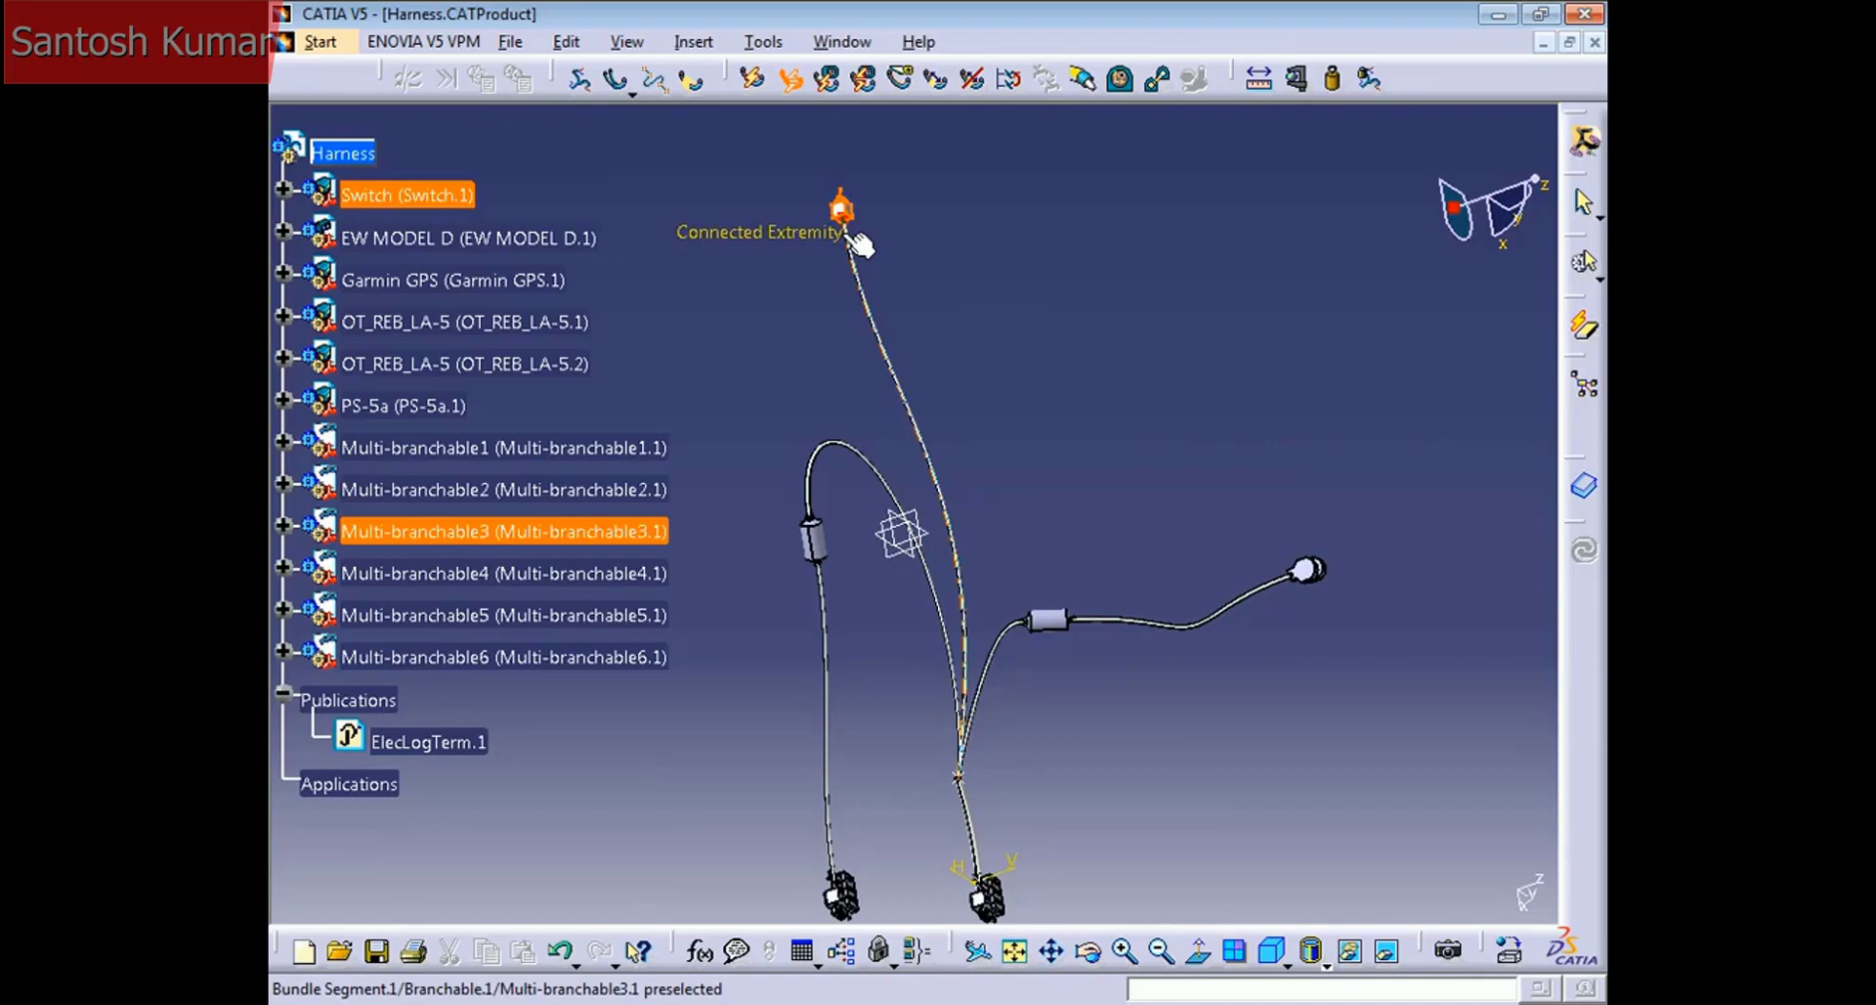
pyautogui.moveTo(995, 608); pyautogui.dragTo(1021, 220, button='middle')
pyautogui.moveTo(1190, 405); pyautogui.dragTo(1025, 544, button='middle')
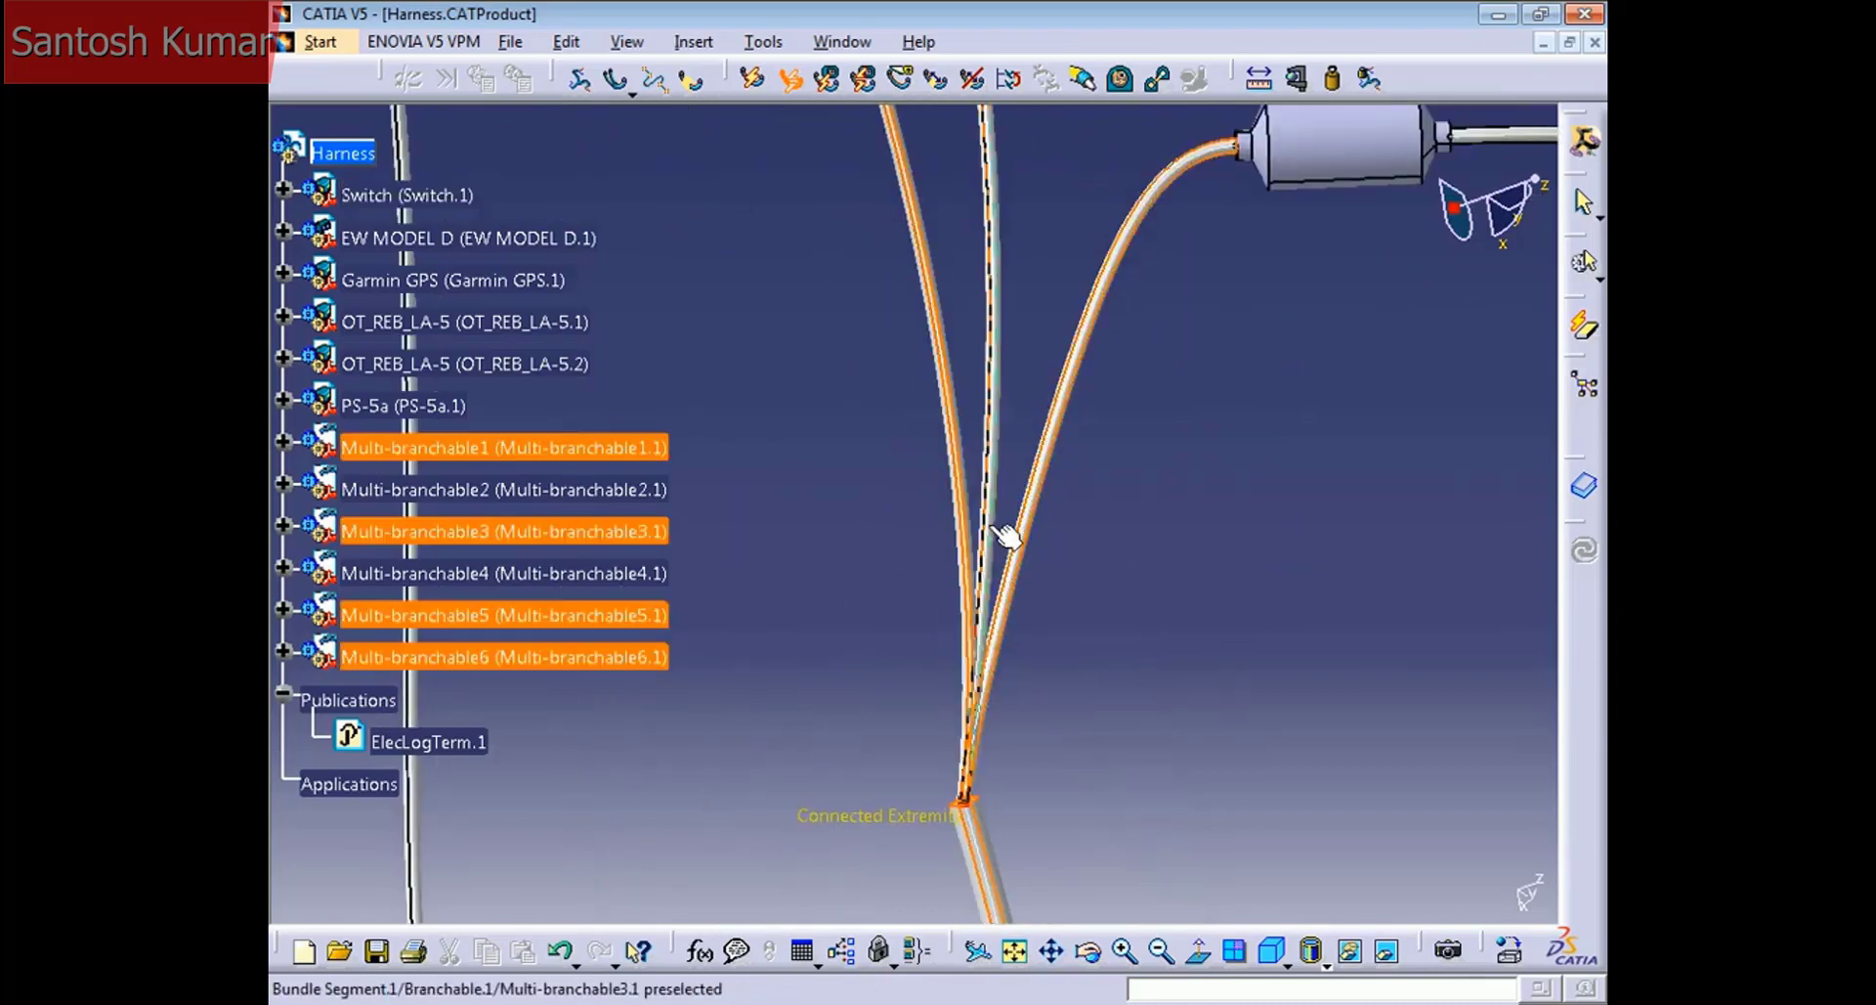
pyautogui.click(1006, 538)
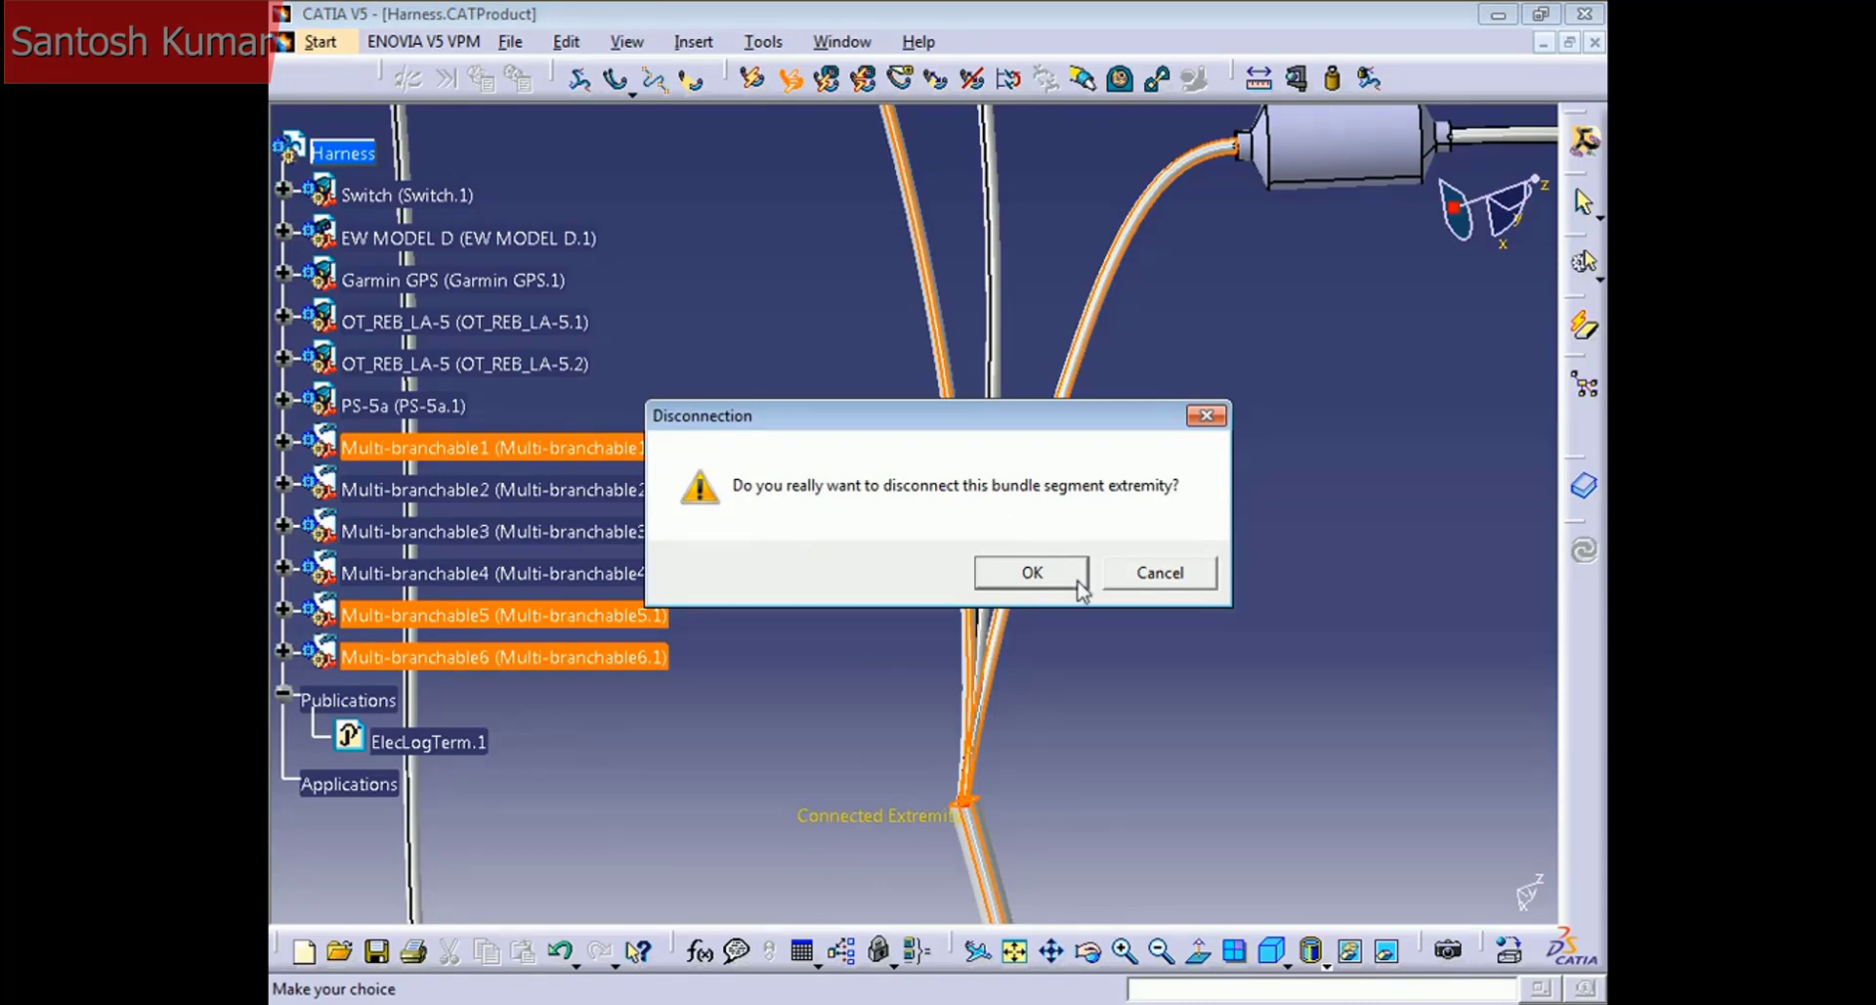
pyautogui.click(1077, 581)
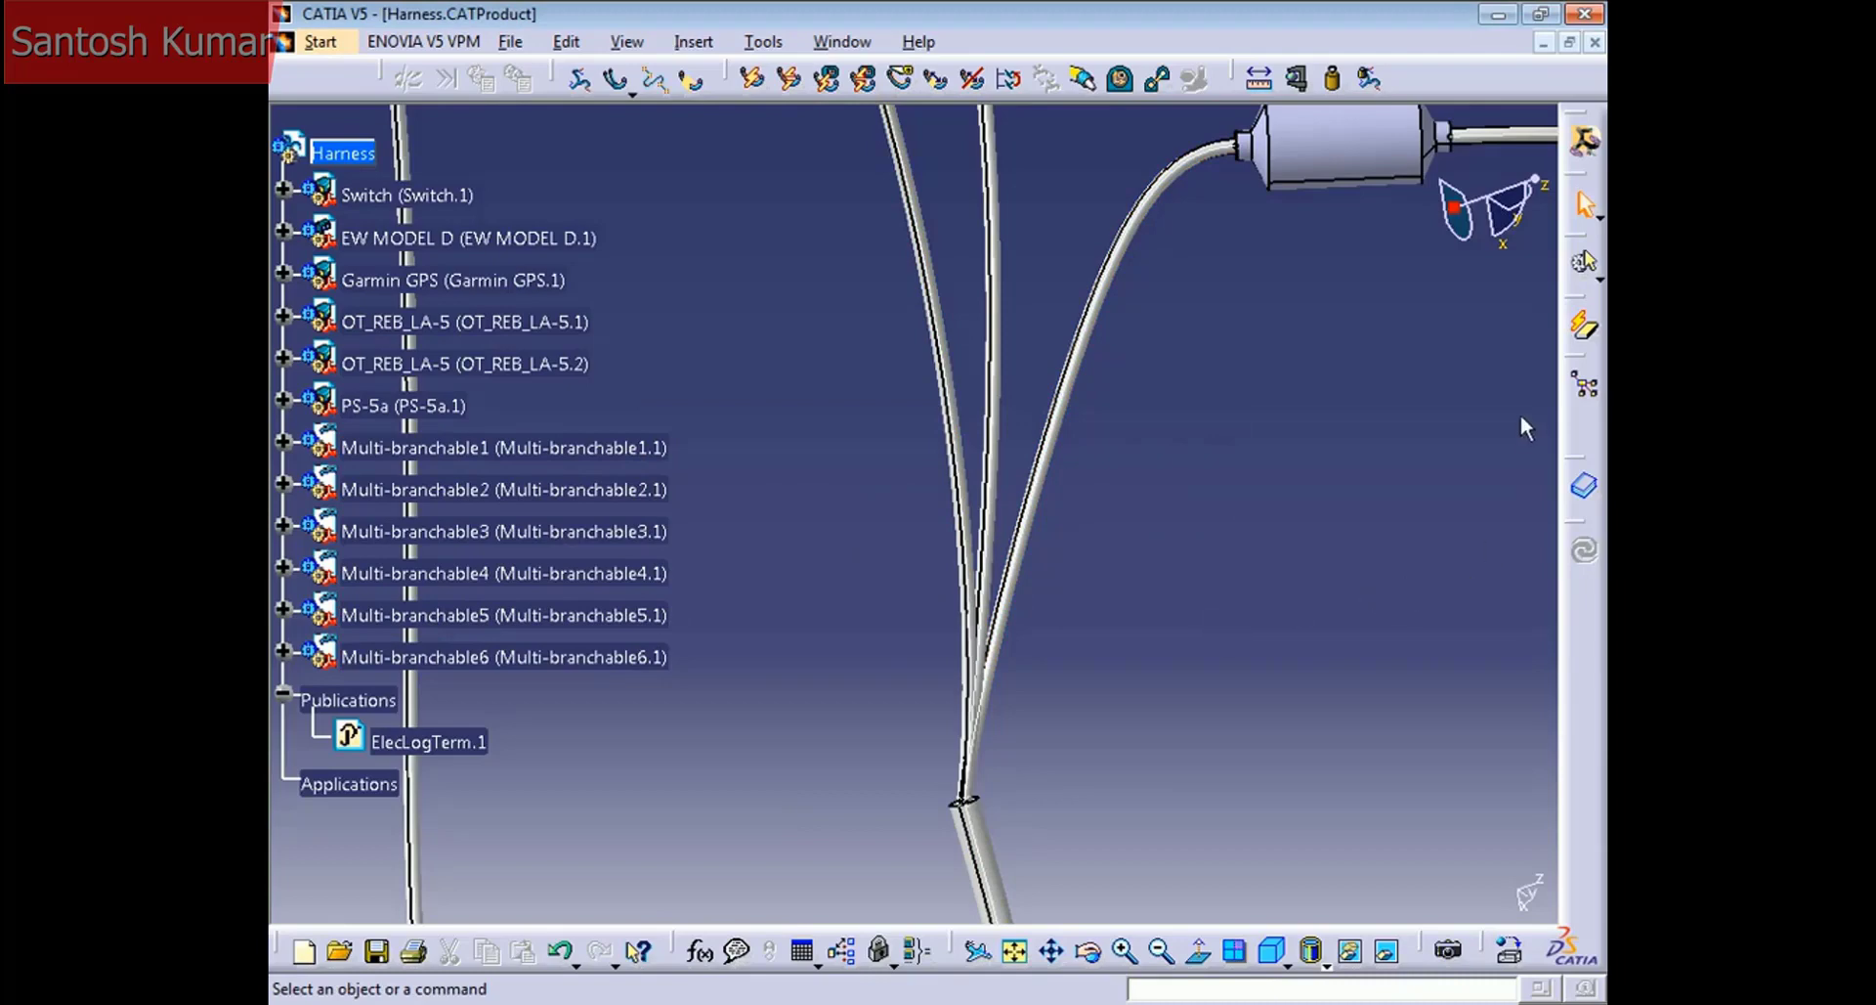
pyautogui.click(1588, 393)
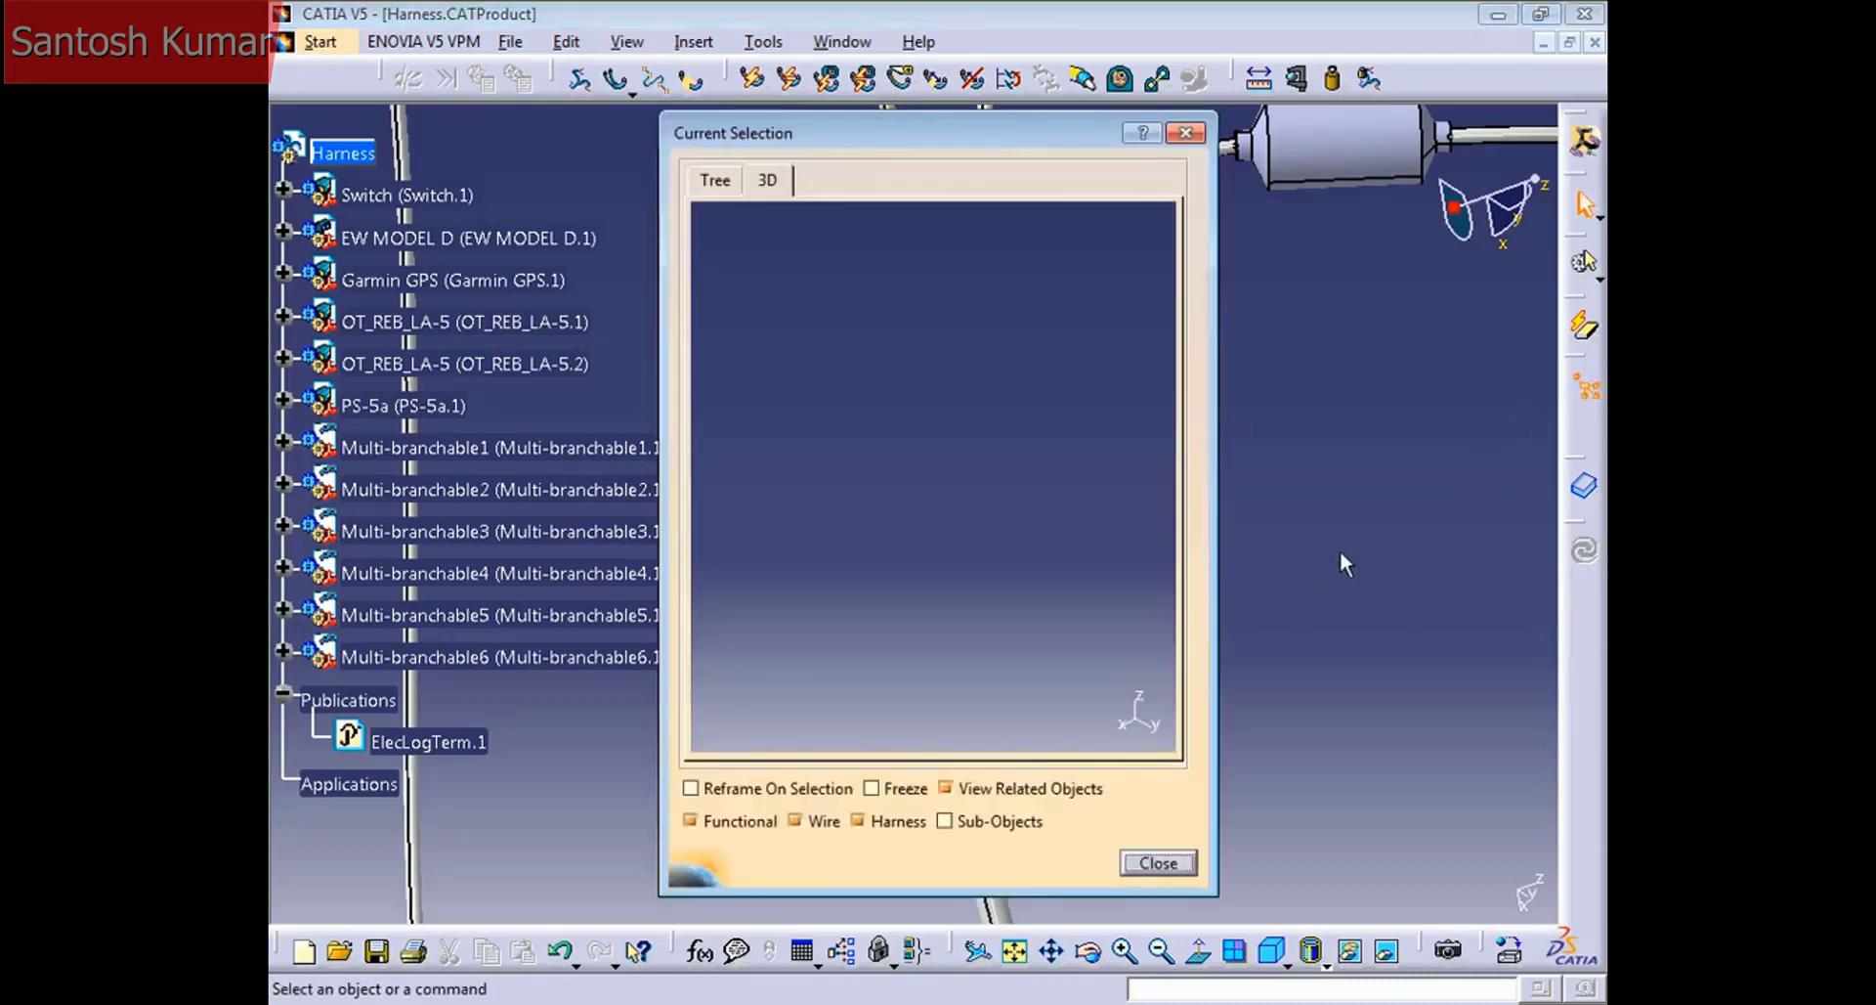
pyautogui.moveTo(1263, 445); pyautogui.dragTo(1329, 405, button='middle')
pyautogui.click(1316, 393)
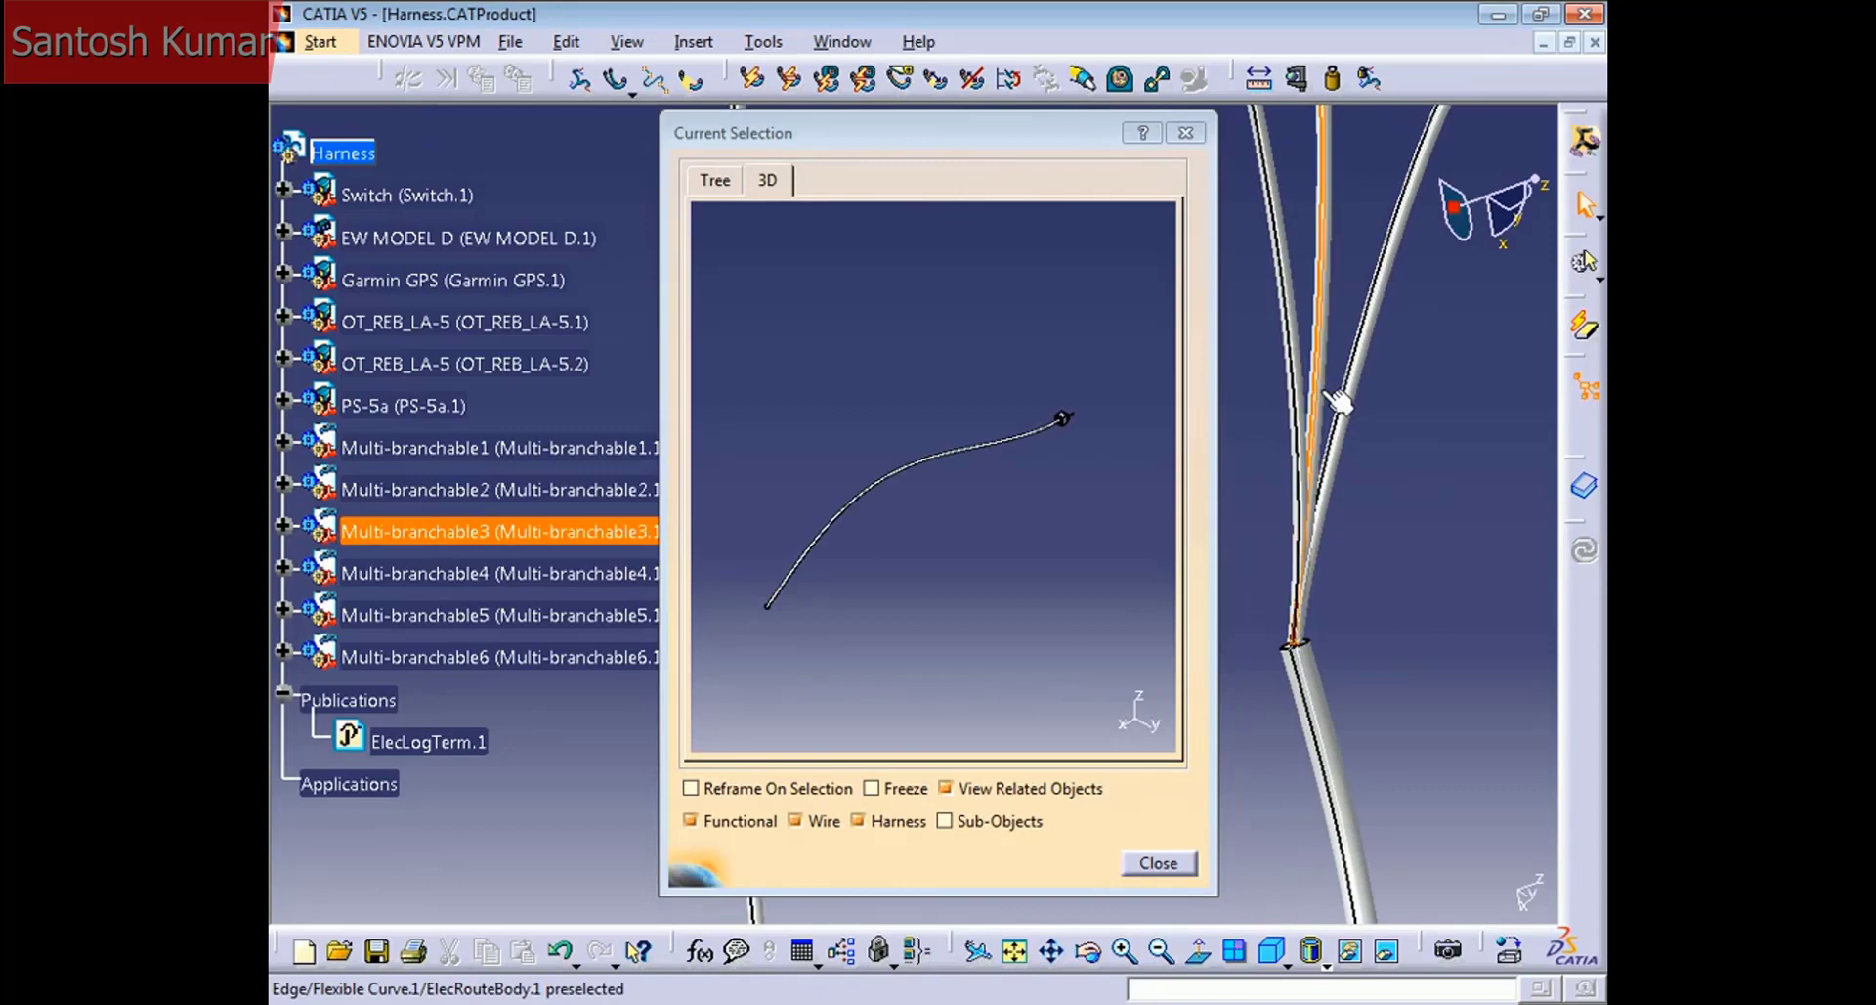
pyautogui.moveTo(947, 604); pyautogui.dragTo(946, 561, button='middle')
pyautogui.moveTo(1048, 441); pyautogui.dragTo(934, 511, button='middle')
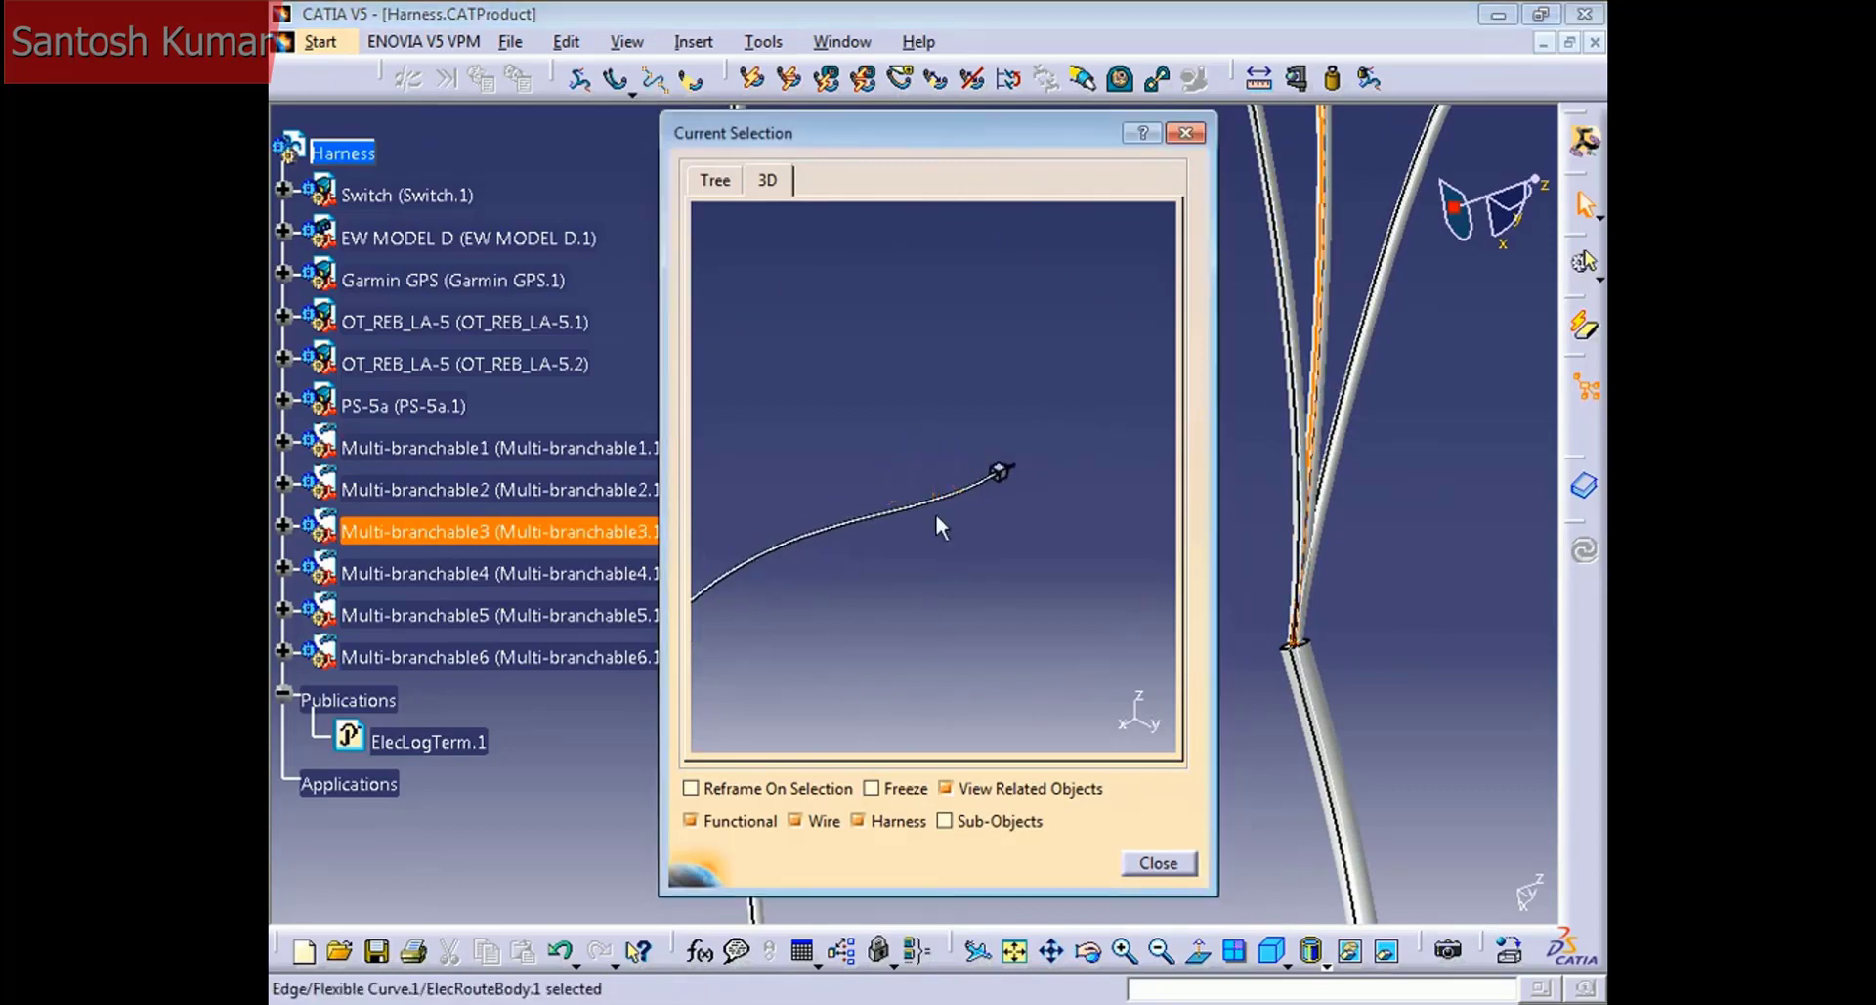
pyautogui.click(1339, 713)
pyautogui.moveTo(975, 606); pyautogui.dragTo(1008, 713, button='middle')
pyautogui.moveTo(1474, 459); pyautogui.dragTo(1469, 689, button='middle')
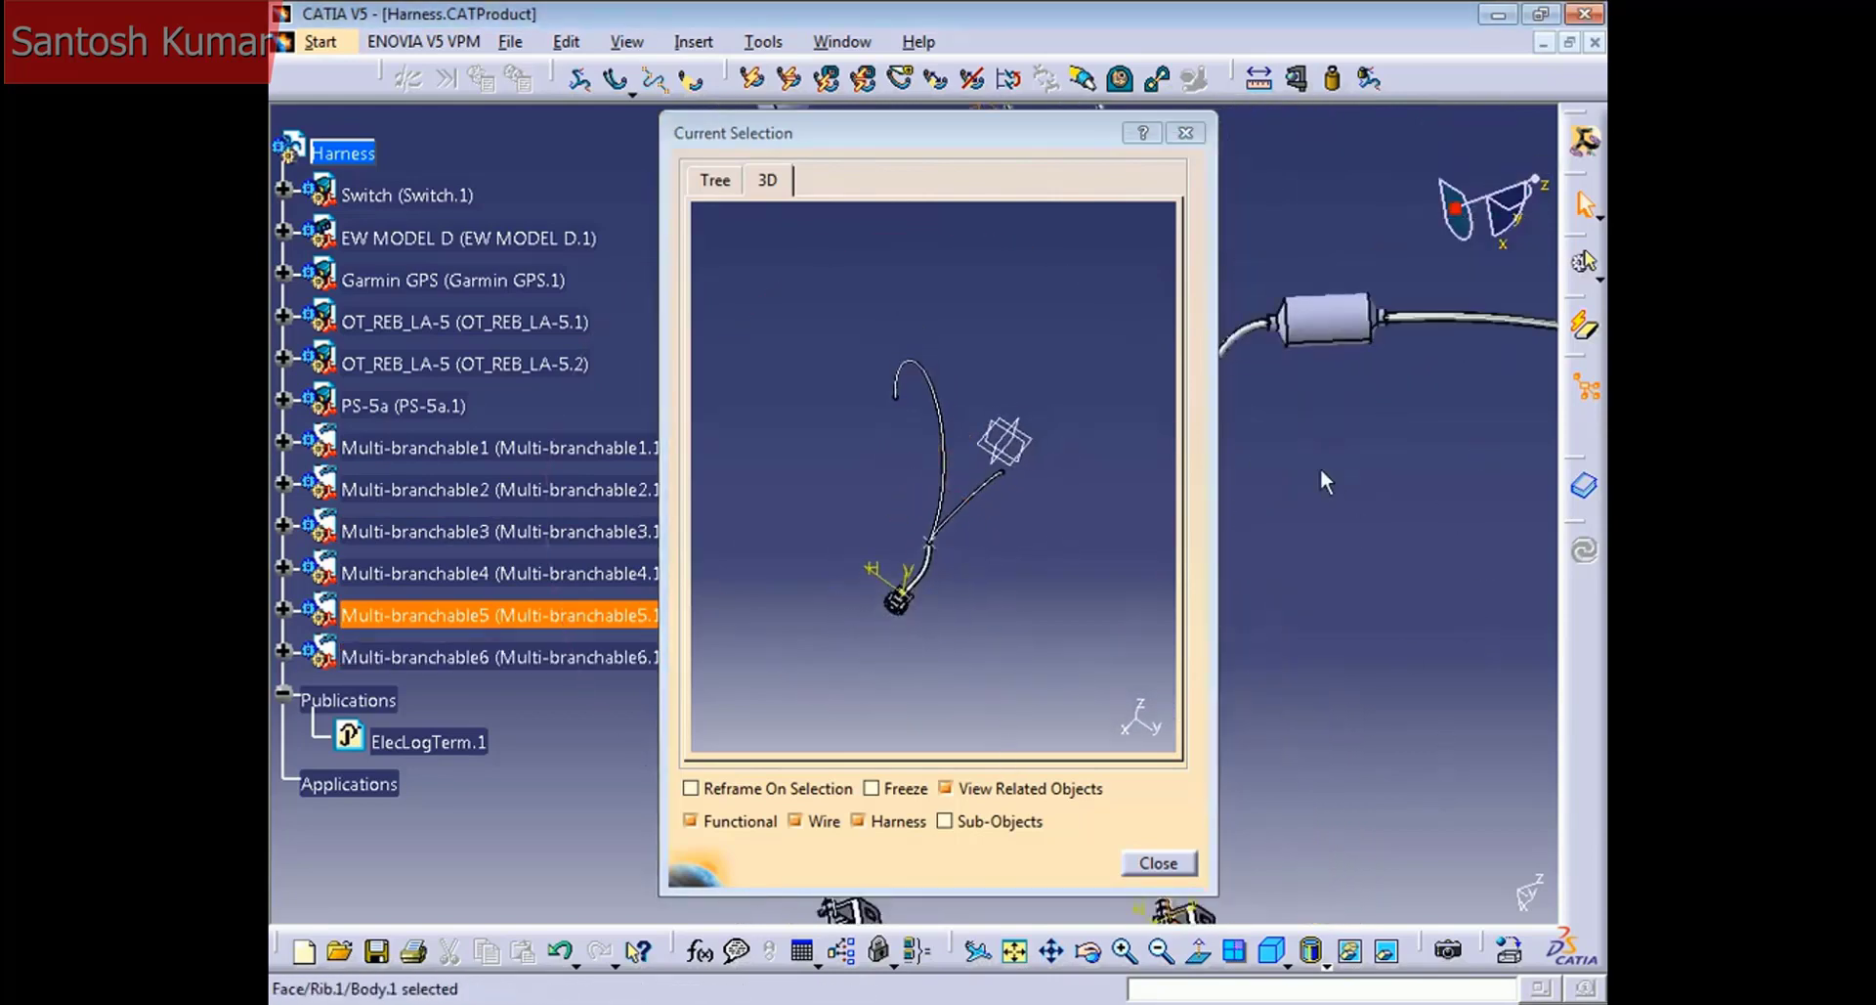
pyautogui.moveTo(1322, 469); pyautogui.dragTo(1480, 417, button='middle')
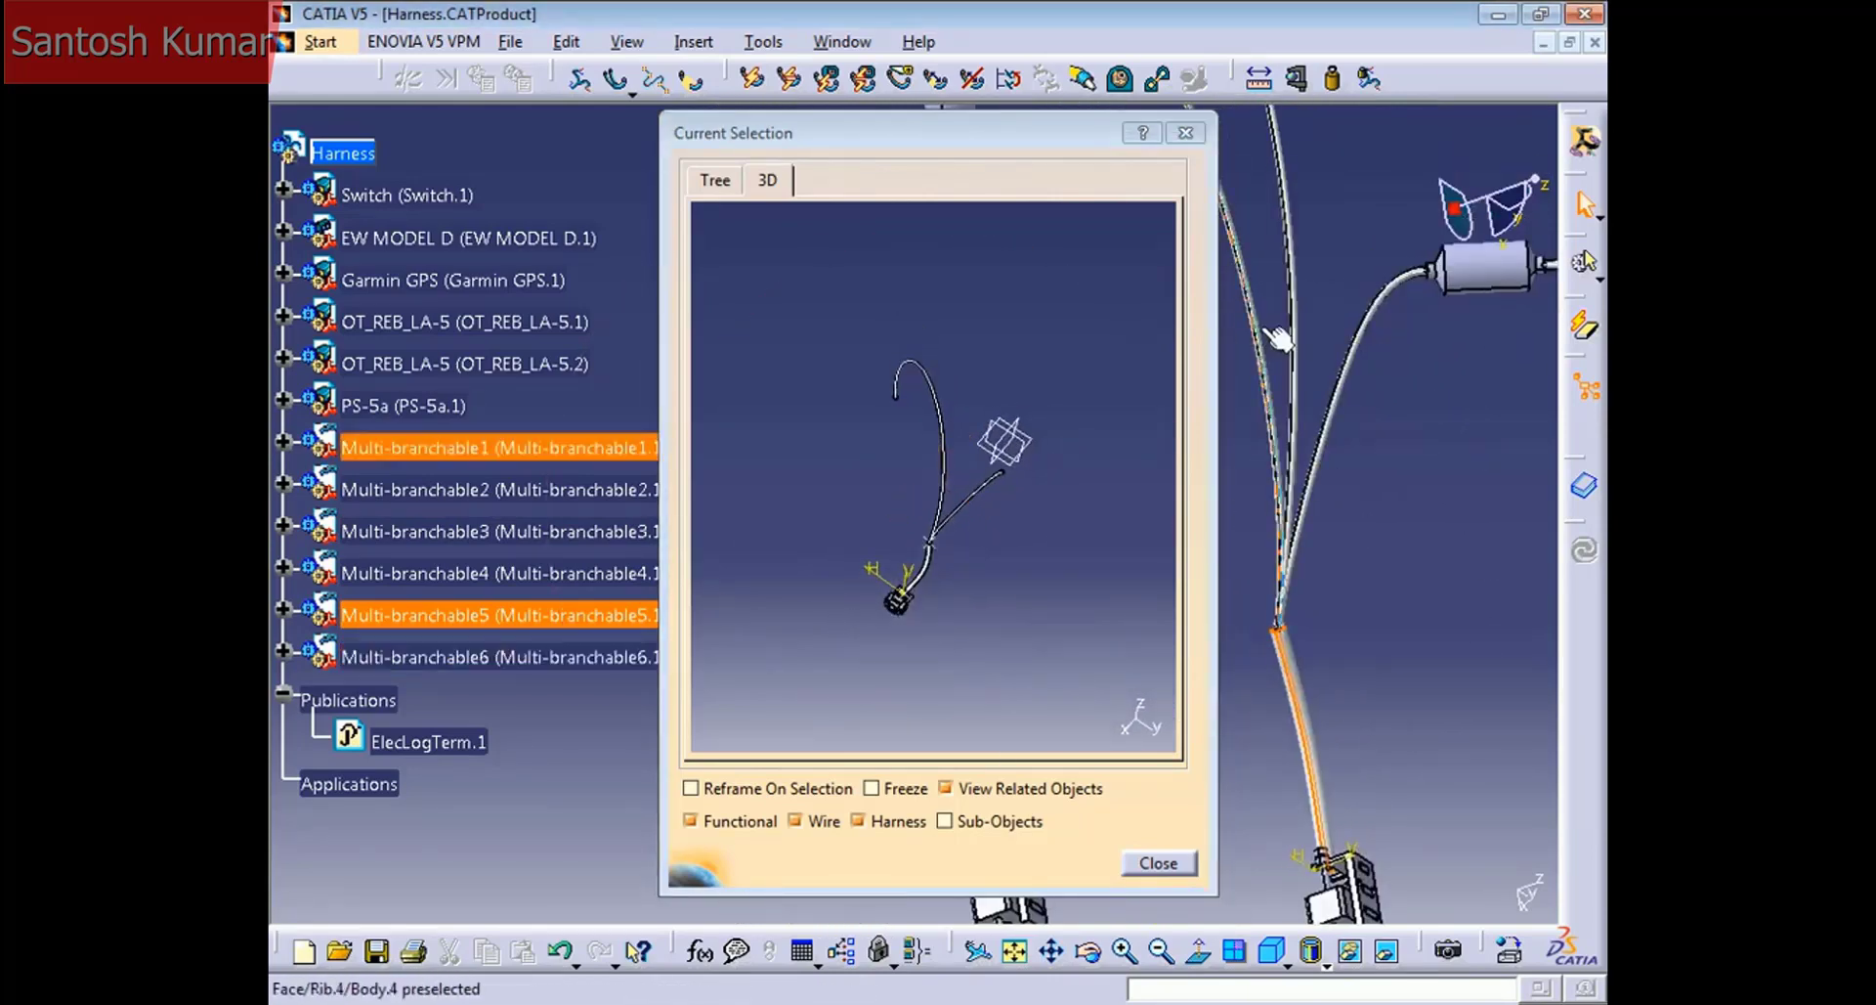
pyautogui.click(1158, 862)
pyautogui.moveTo(1406, 710); pyautogui.dragTo(1091, 538, button='middle')
pyautogui.click(1161, 698)
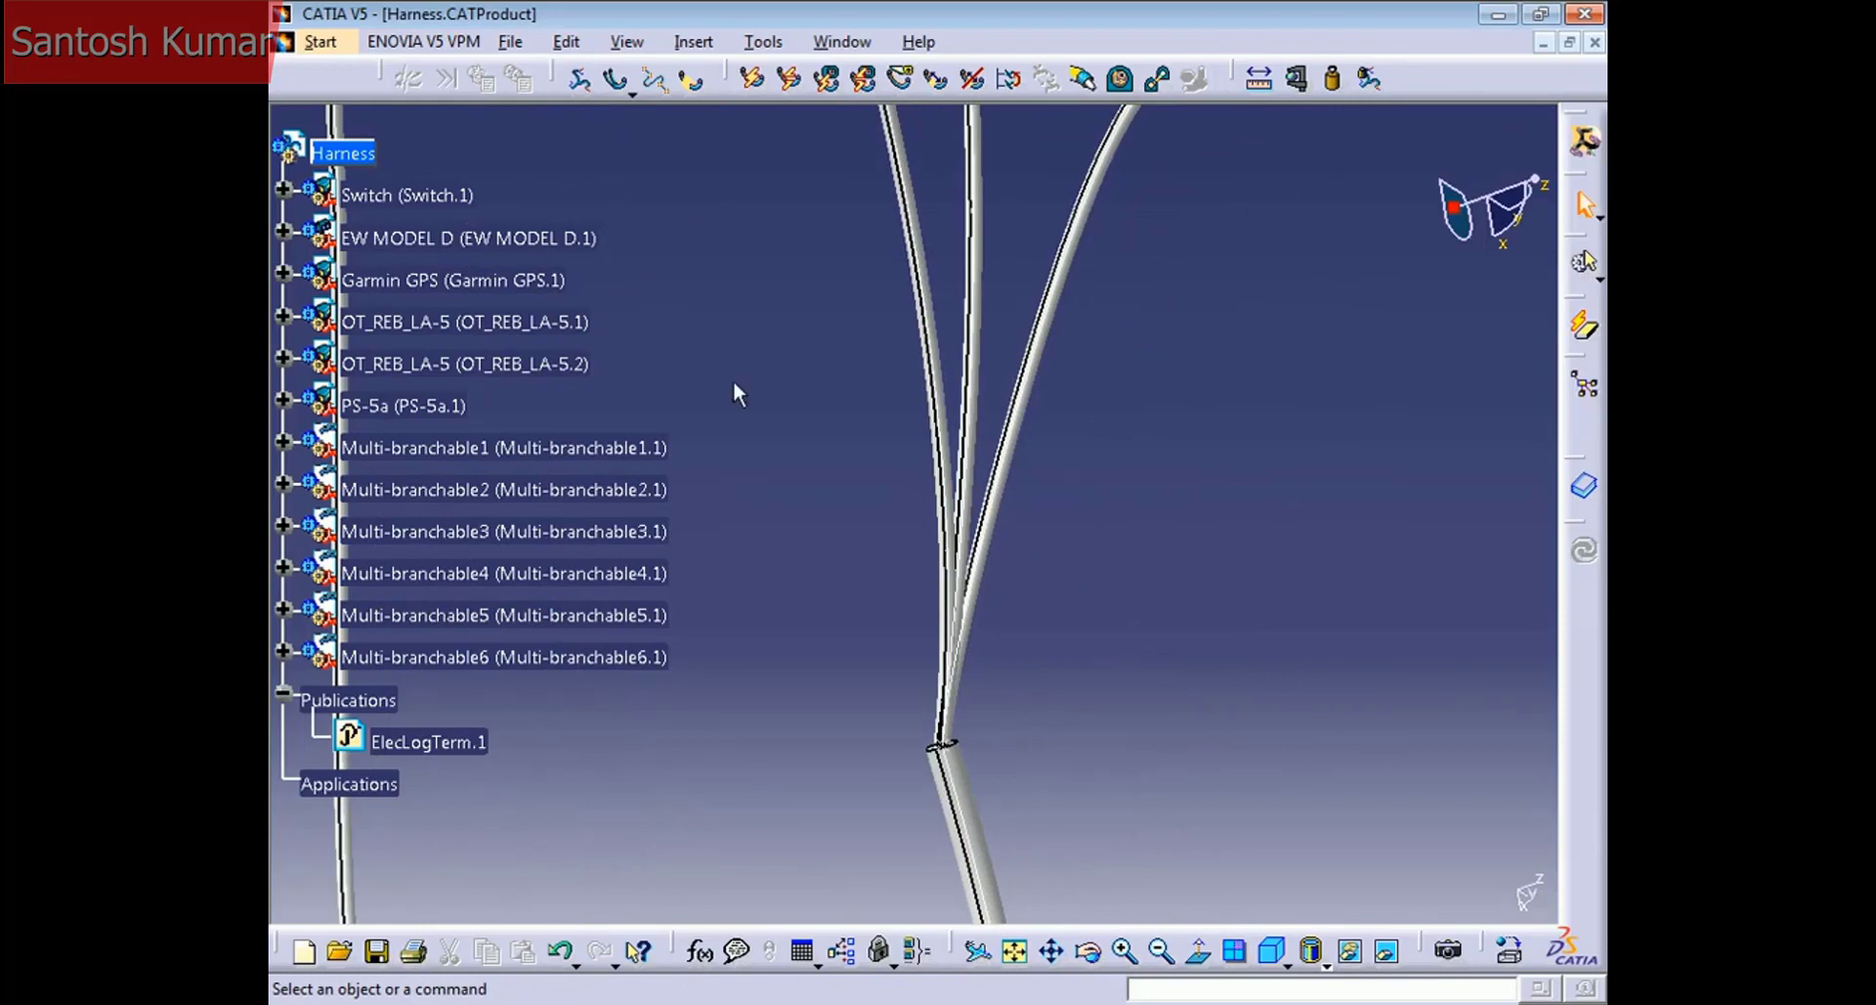
# Step: Link the middle bundle segment to the lower trunk segment with tangency continuity and confirm
pyautogui.click(749, 83)
pyautogui.click(1180, 623)
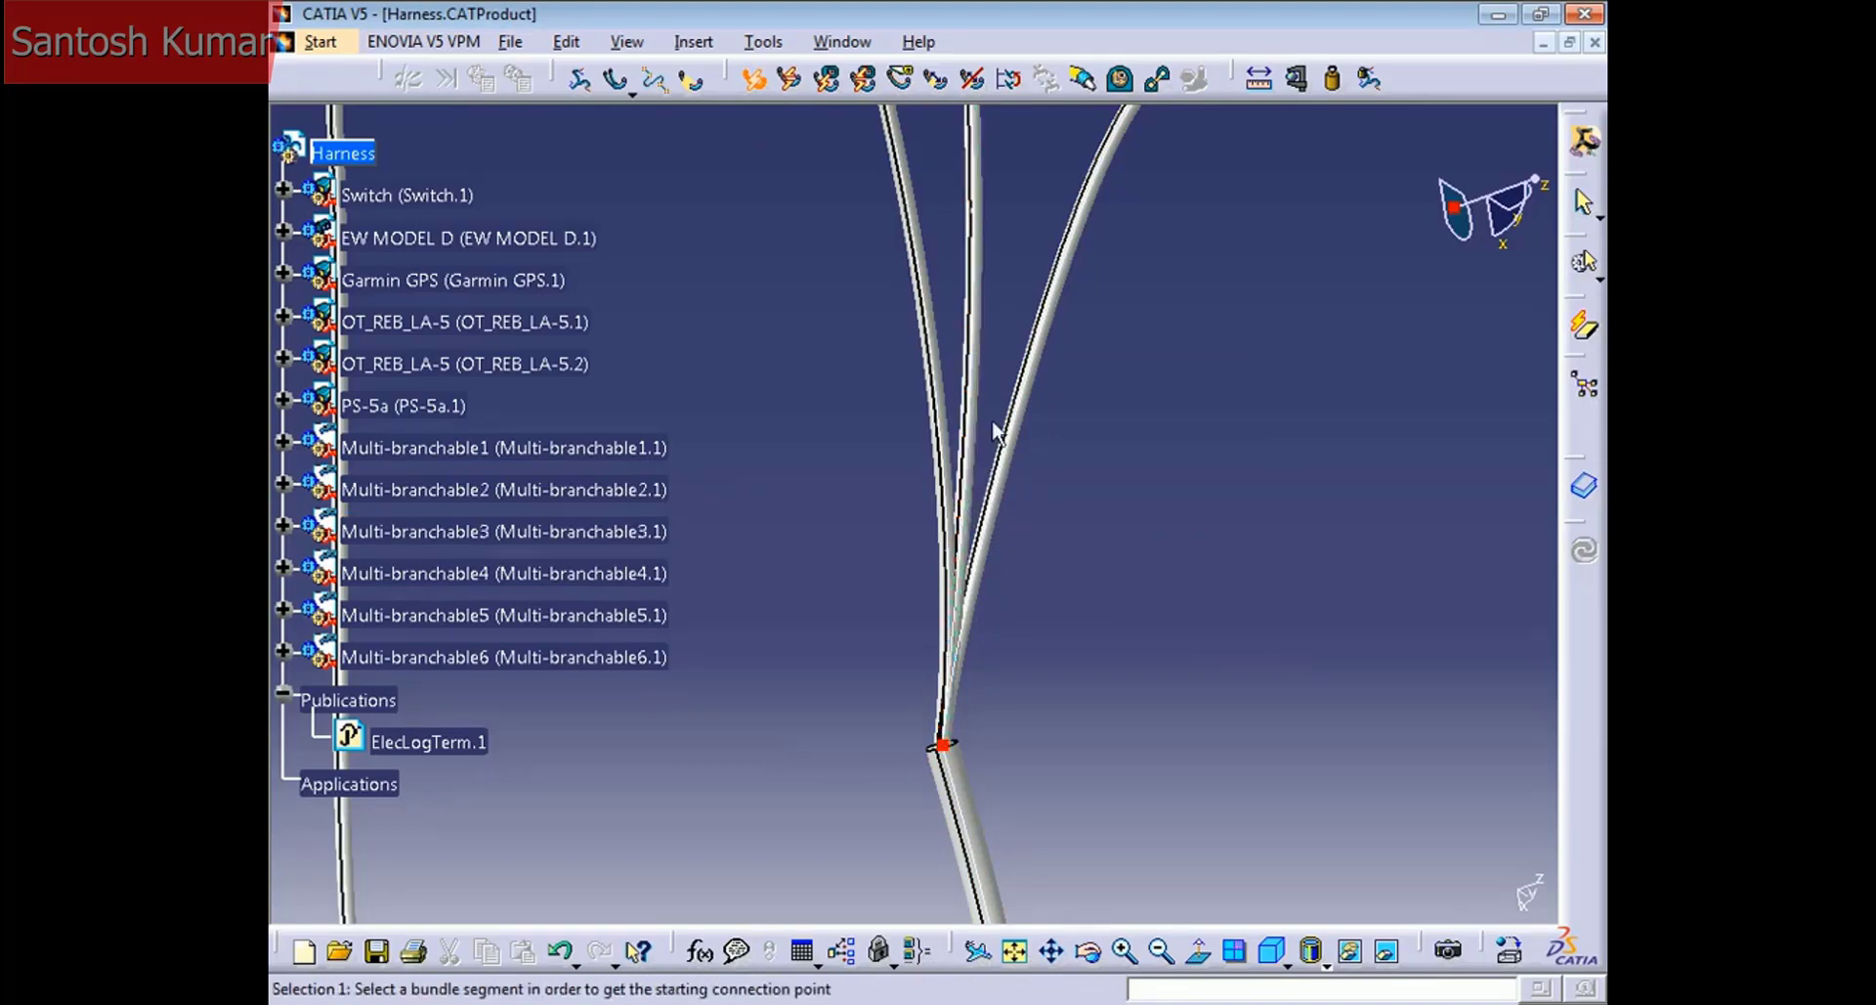
pyautogui.click(973, 394)
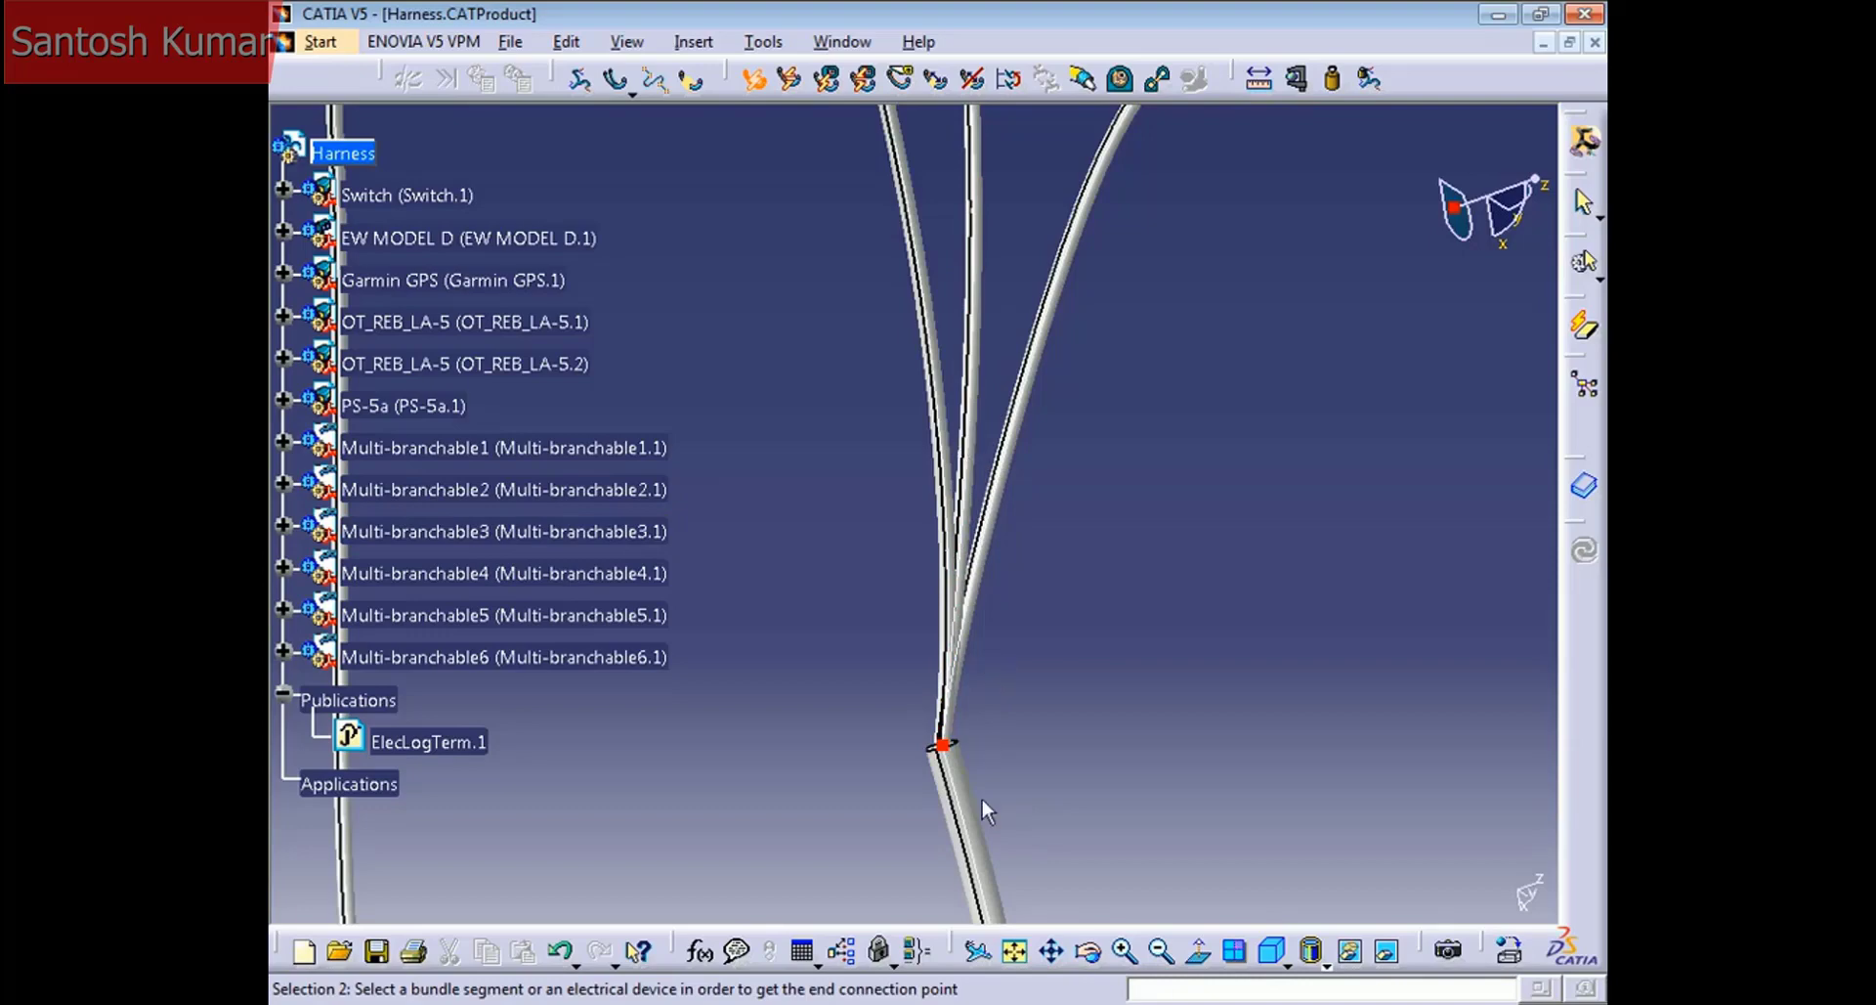
pyautogui.click(969, 764)
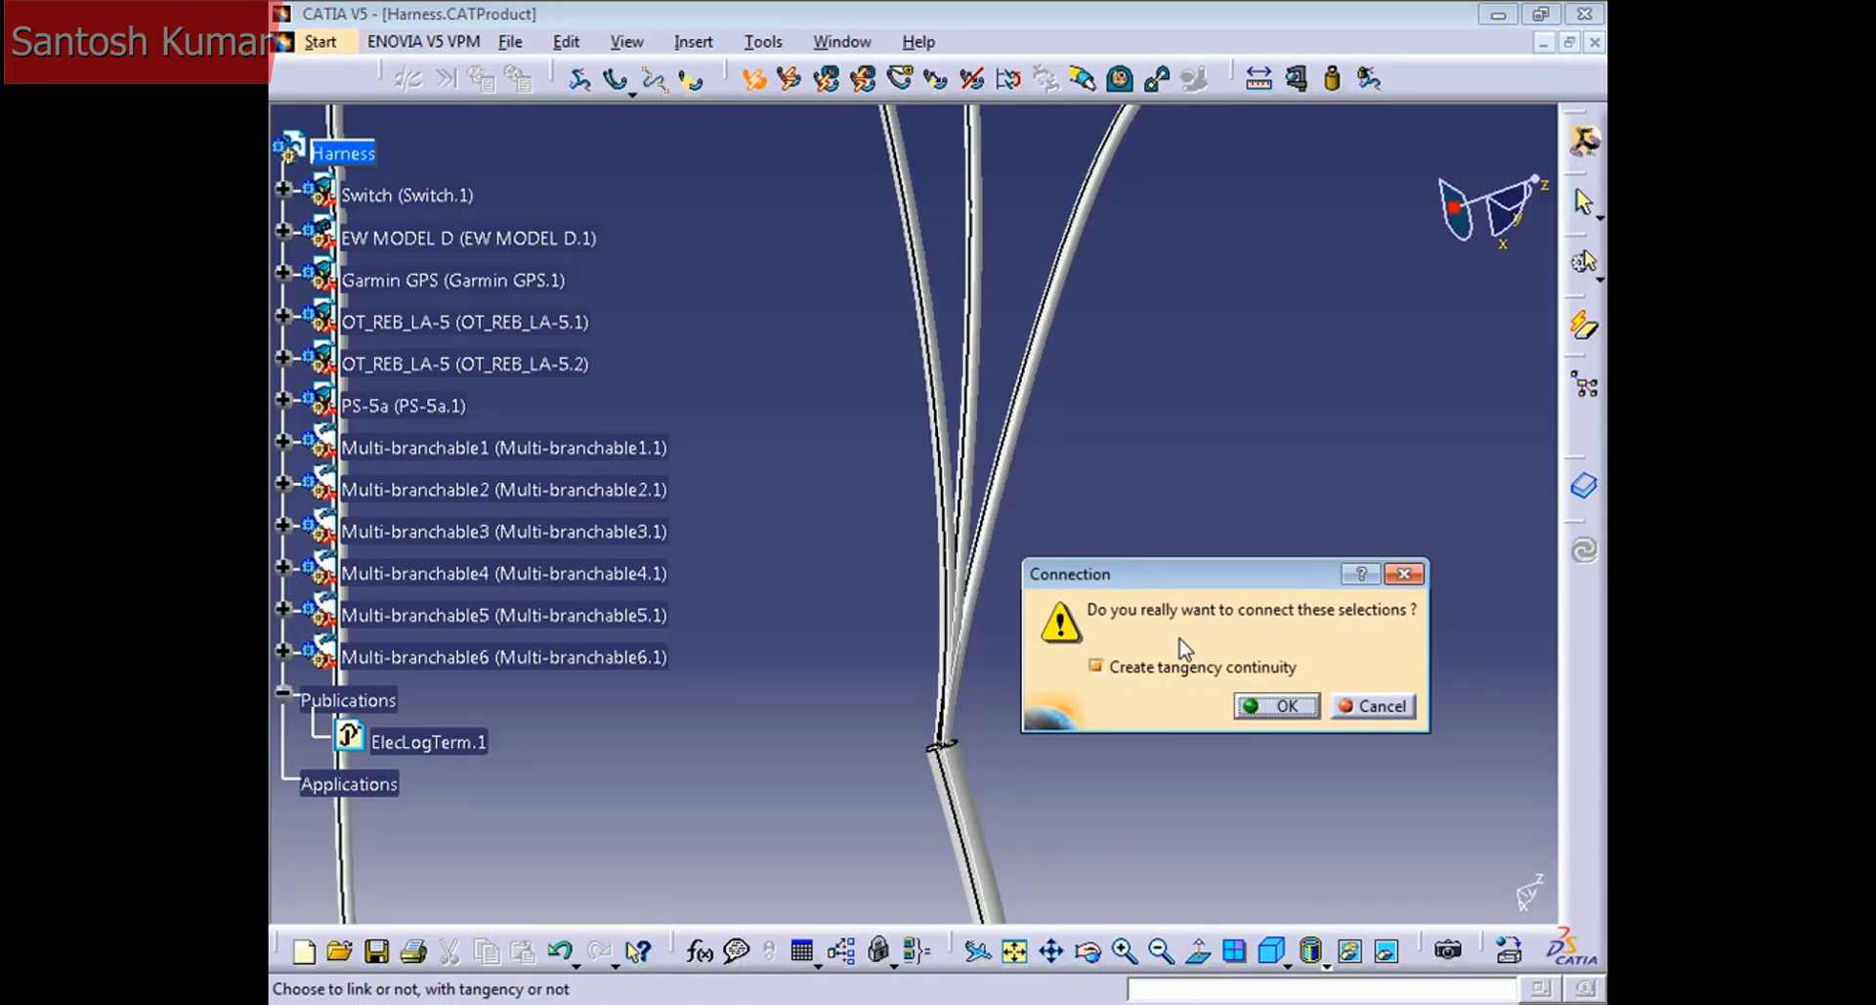
pyautogui.click(1288, 707)
pyautogui.moveTo(1228, 571); pyautogui.dragTo(1192, 752, button='middle')
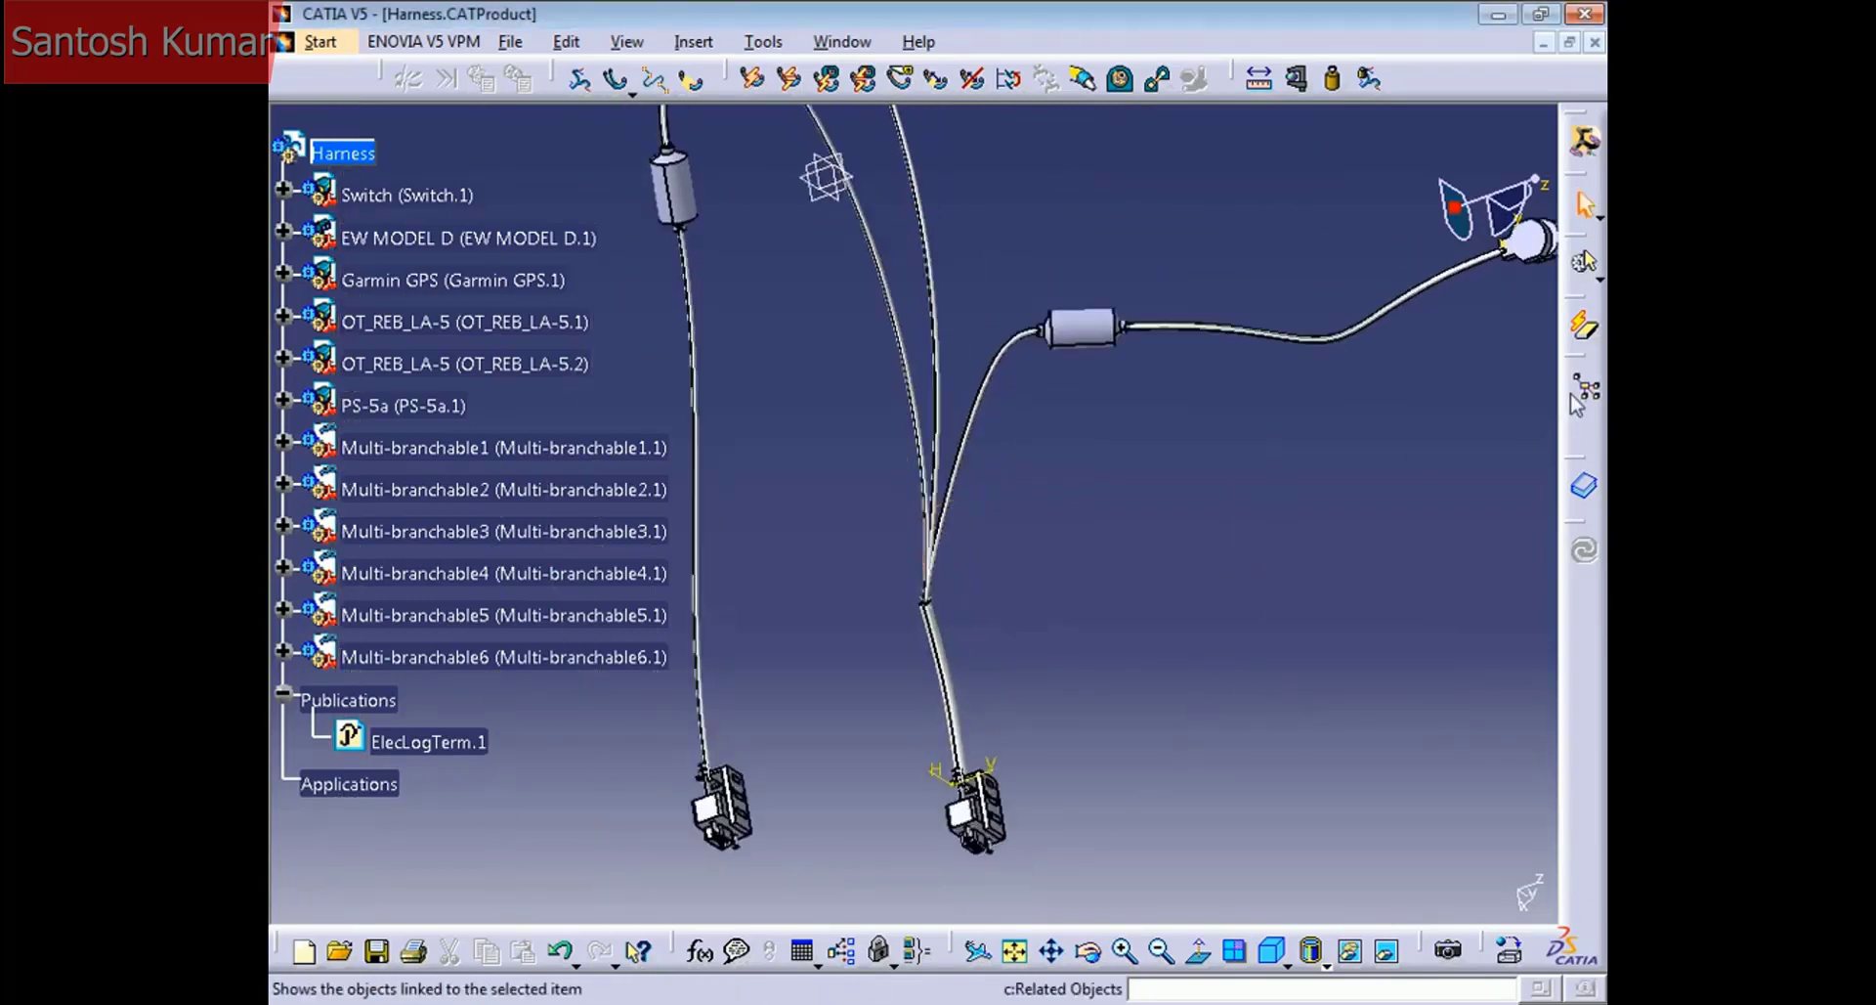
pyautogui.click(1082, 78)
pyautogui.moveTo(1050, 154); pyautogui.dragTo(628, 196)
pyautogui.click(959, 320)
pyautogui.moveTo(478, 397); pyautogui.dragTo(683, 383, button='middle')
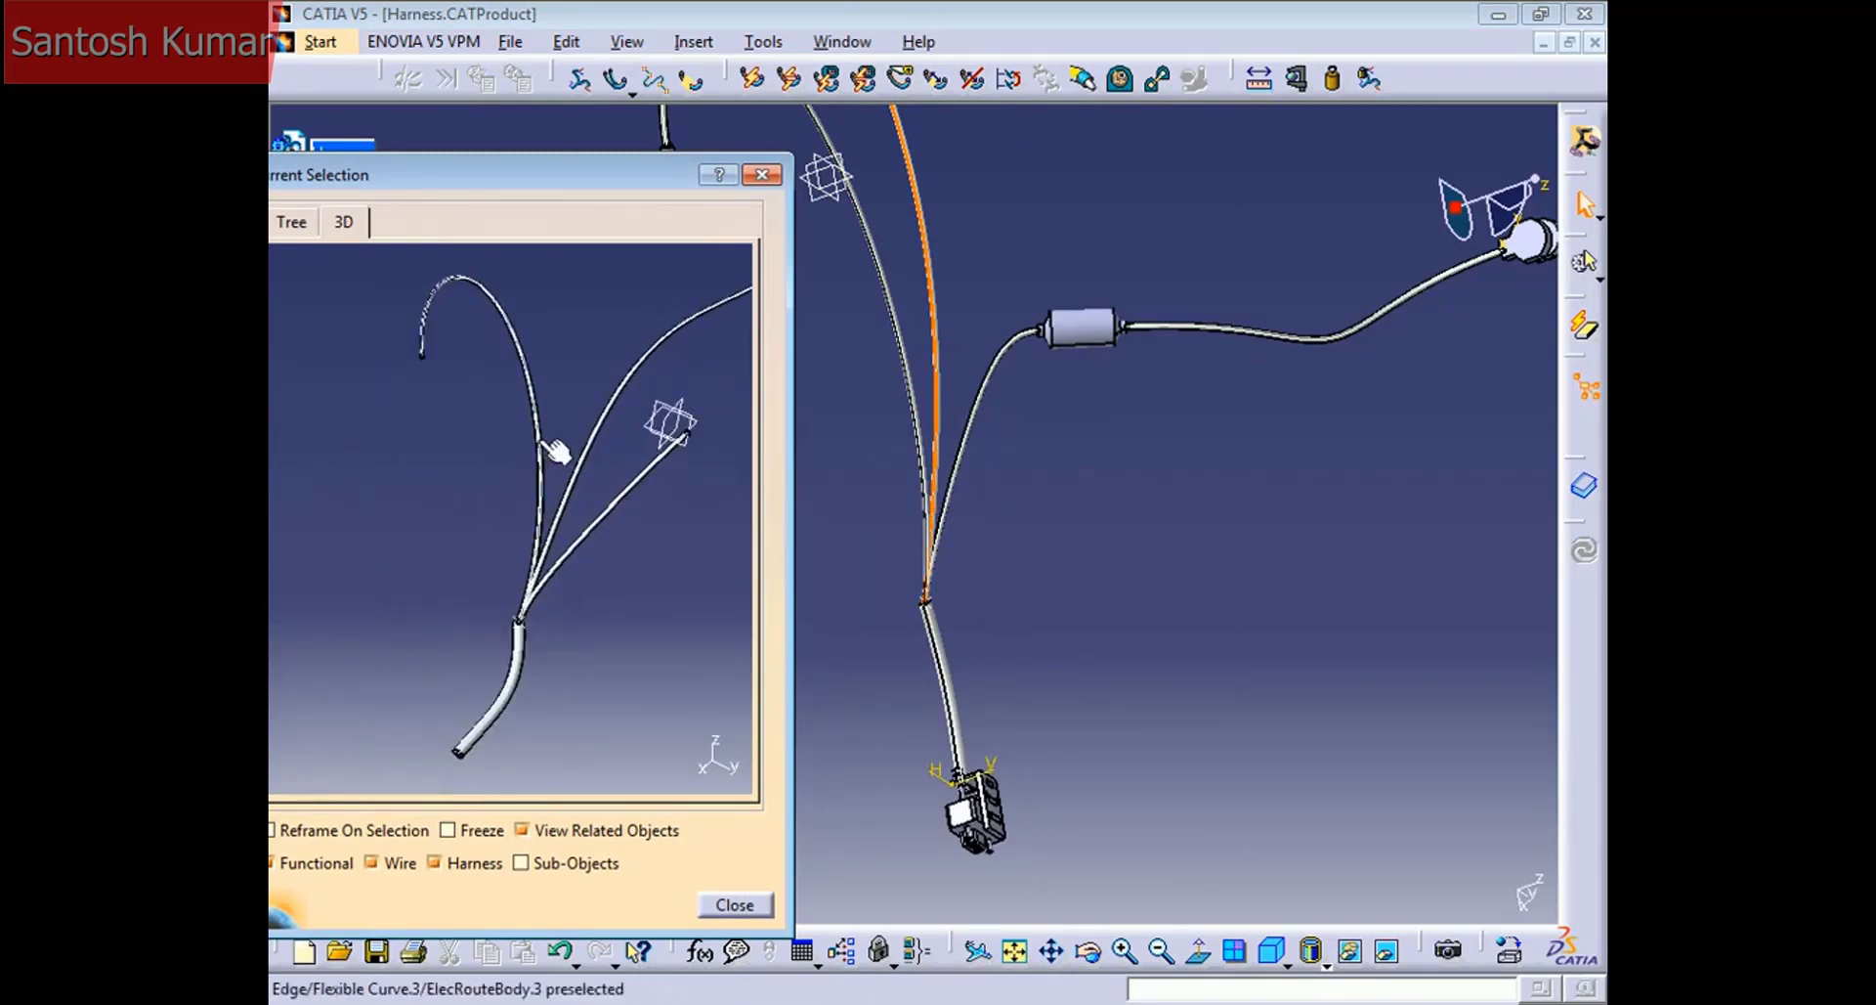
pyautogui.click(735, 905)
pyautogui.moveTo(1164, 553); pyautogui.dragTo(907, 563, button='middle')
pyautogui.click(907, 562)
pyautogui.moveTo(959, 347); pyautogui.dragTo(953, 594, button='middle')
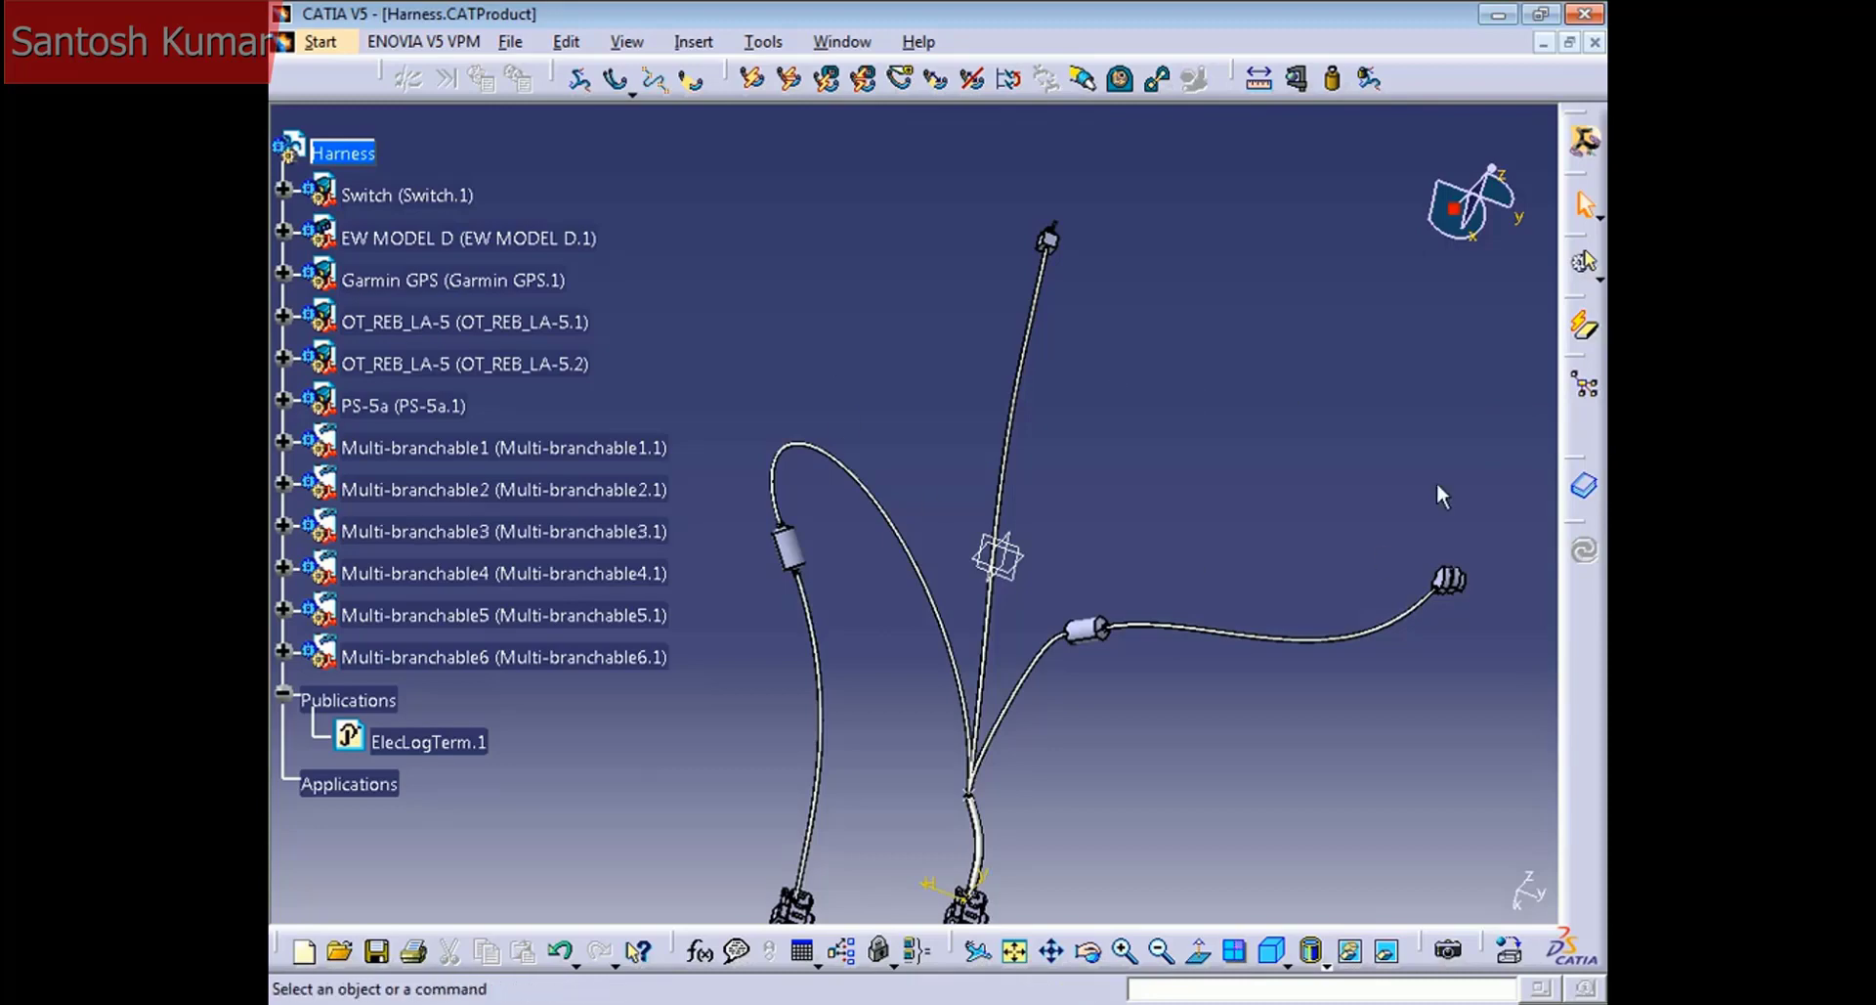
pyautogui.moveTo(1116, 384); pyautogui.dragTo(1151, 471, button='middle')
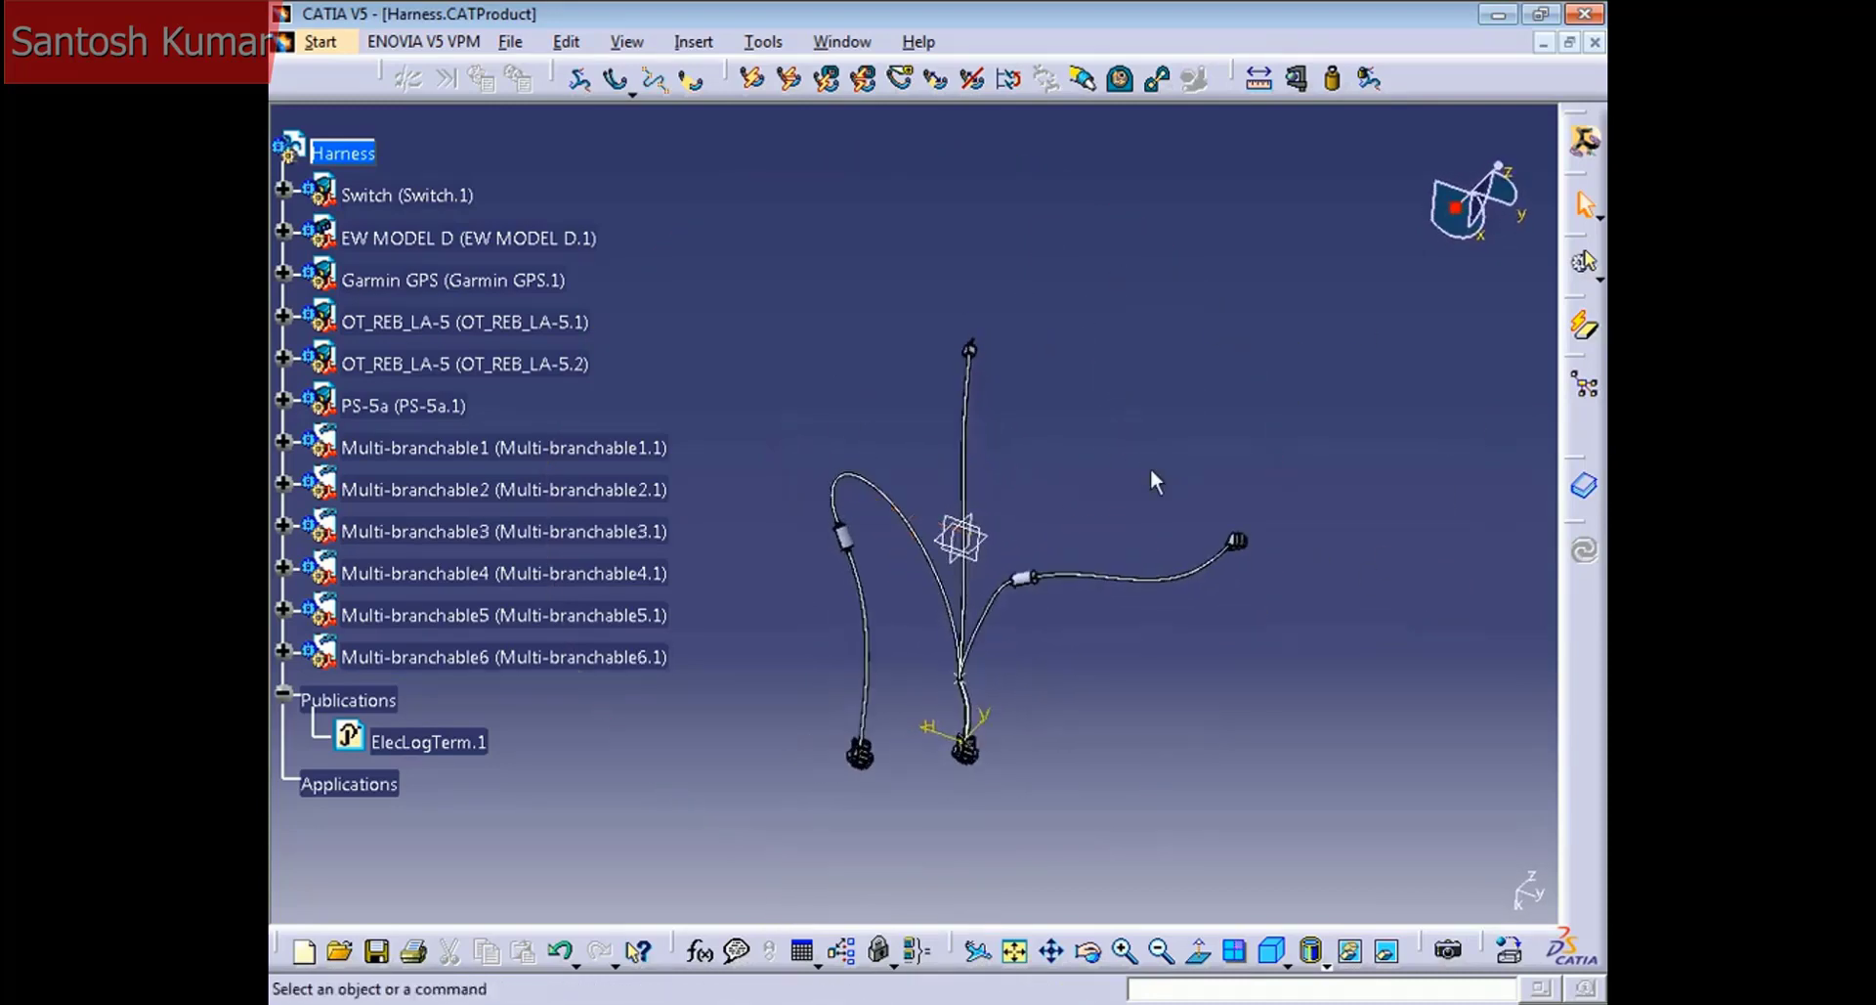